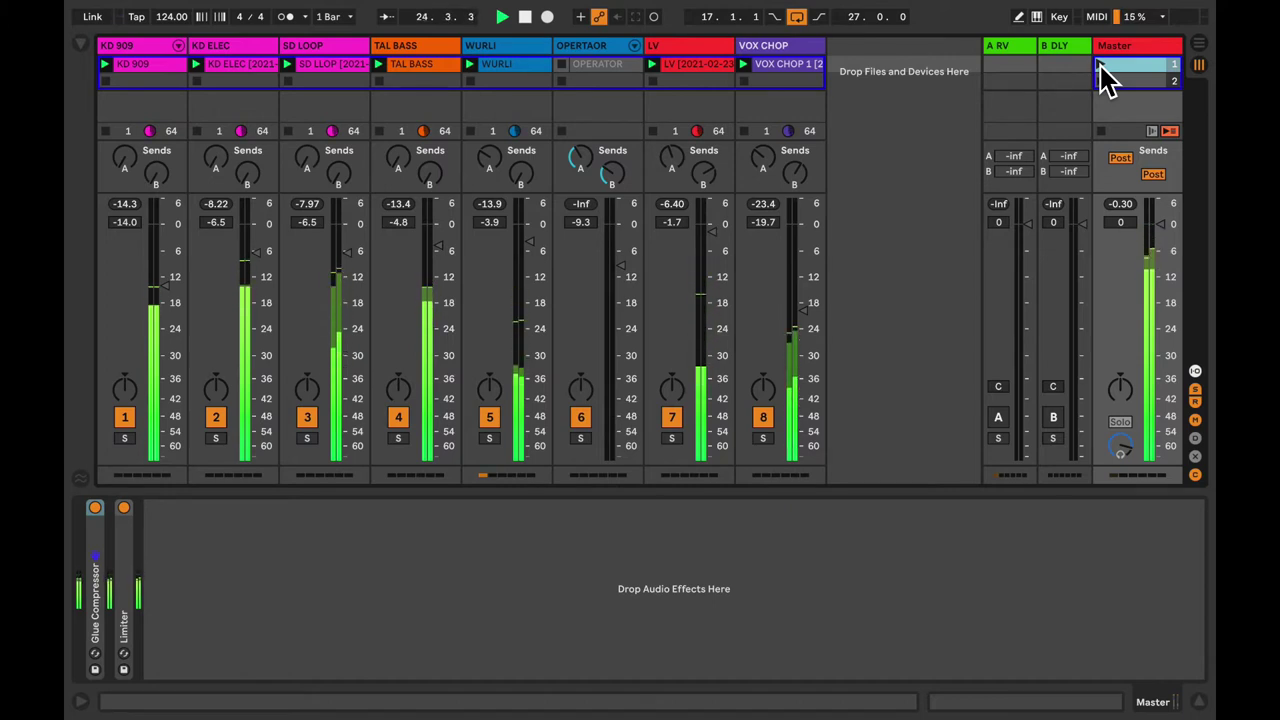
- Stop playback, switch to the Arrangement View and return all tracks to playing the arrangement
key(space)
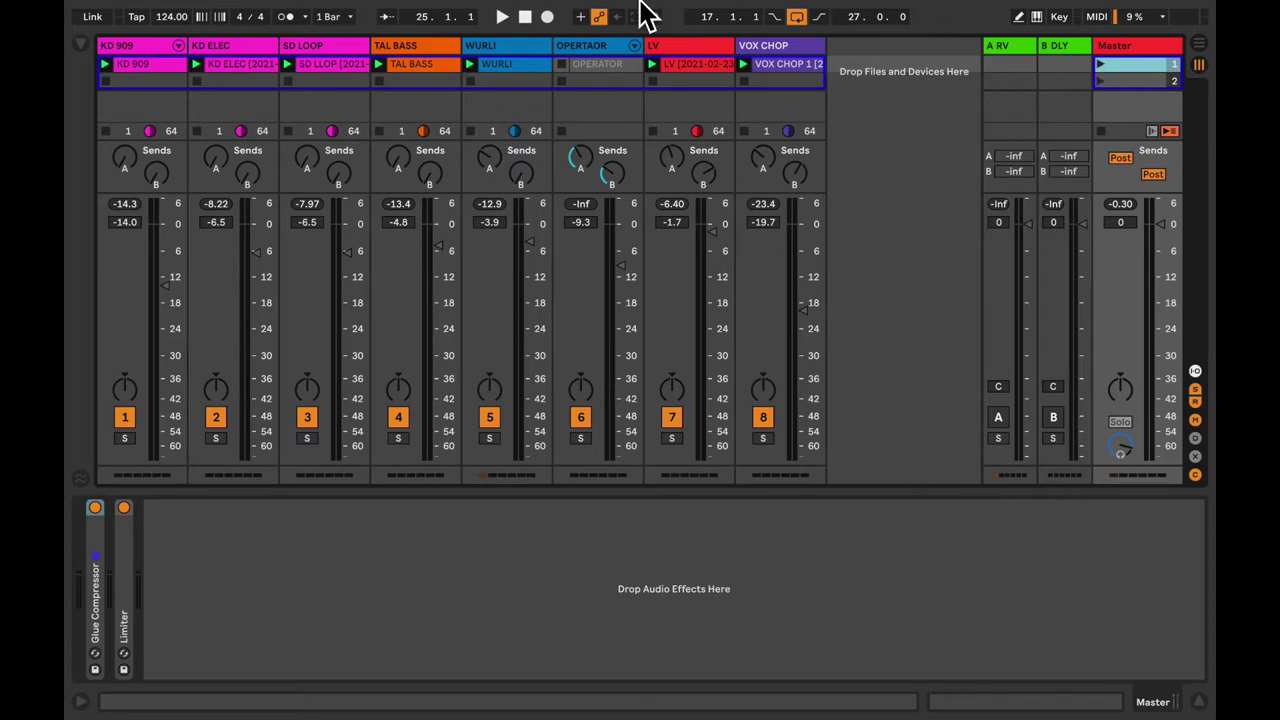
mouse_move(645, 12)
key(Tab)
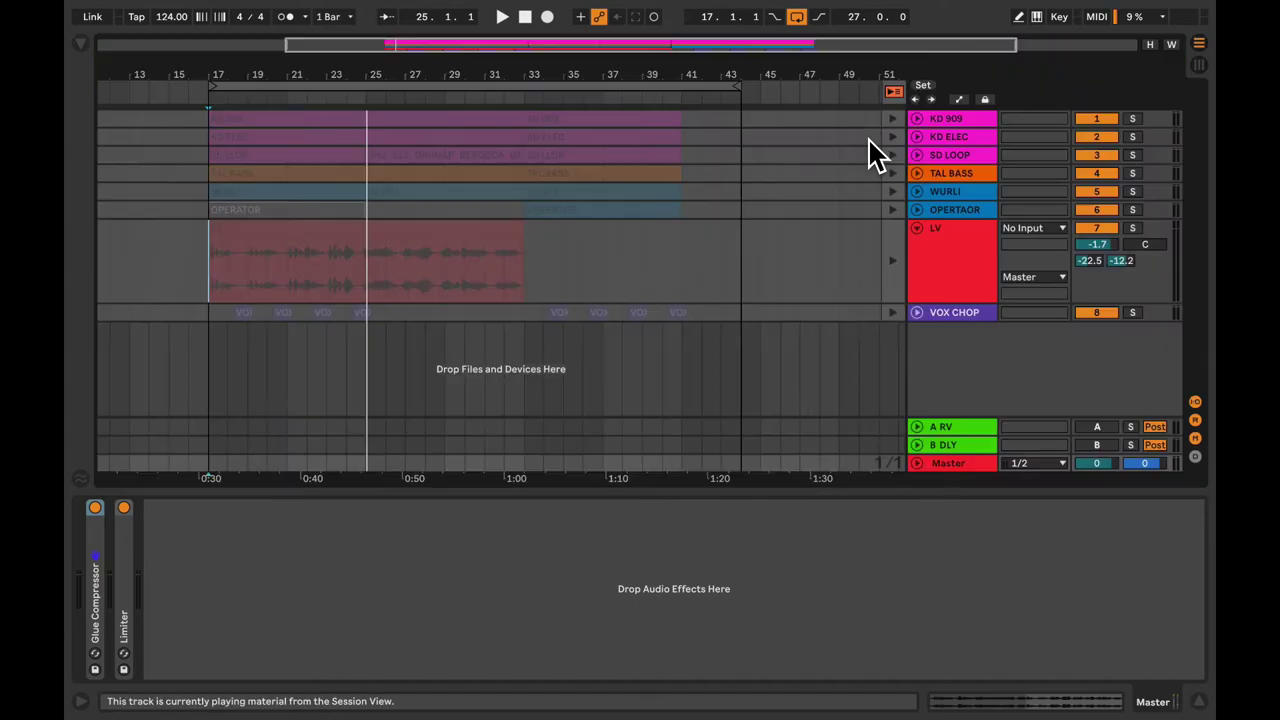
click(891, 92)
- Solo the LV vocal track and select its clip from bar 17 to bar 33
click(964, 262)
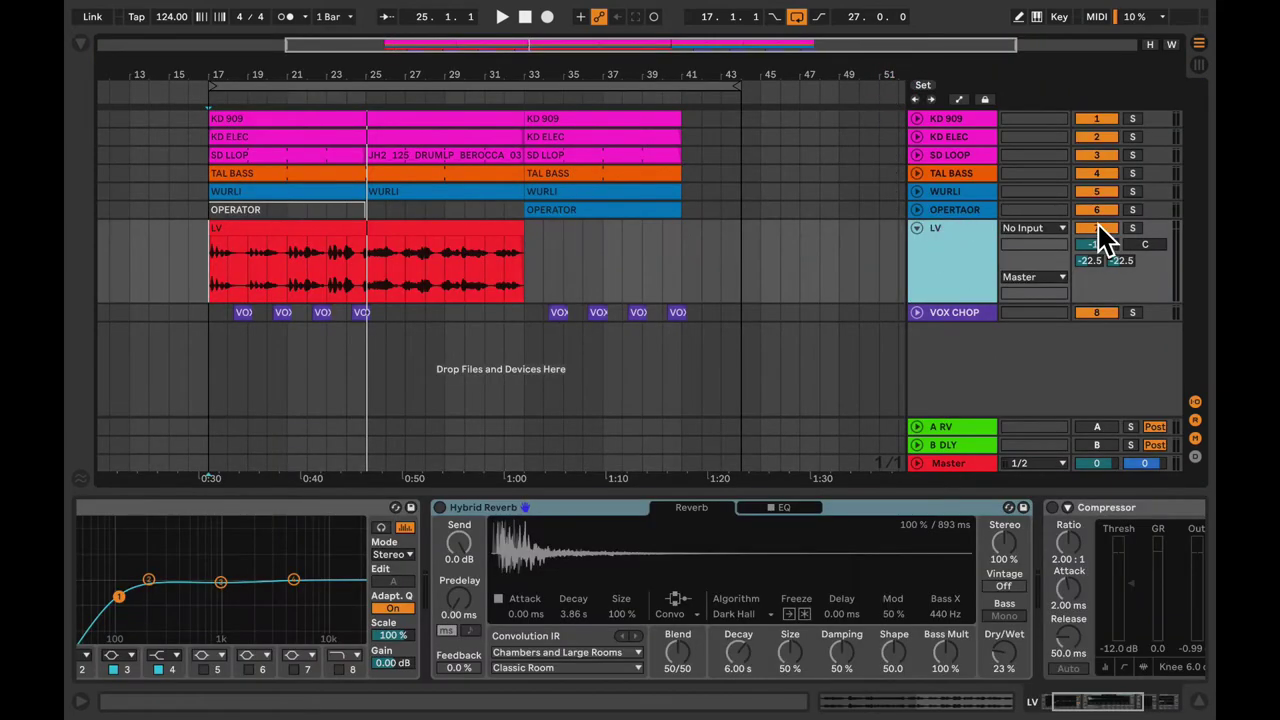
click(1132, 228)
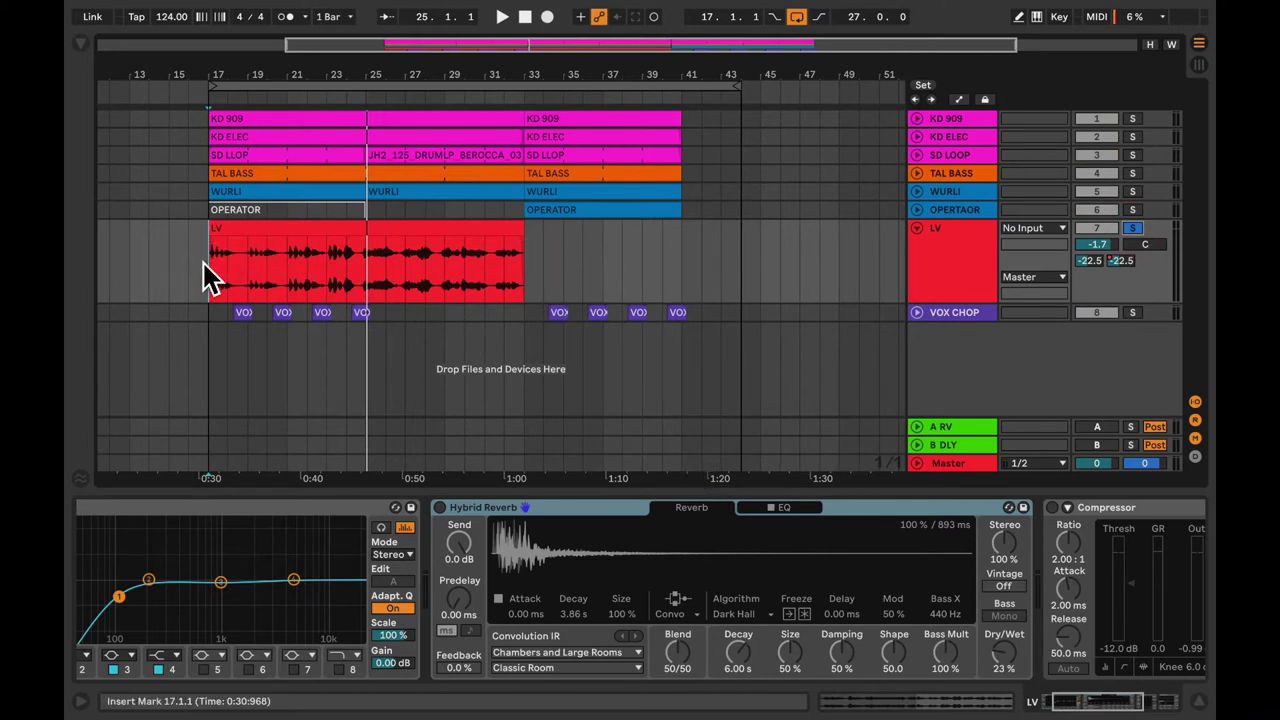
drag(208, 275, 527, 280)
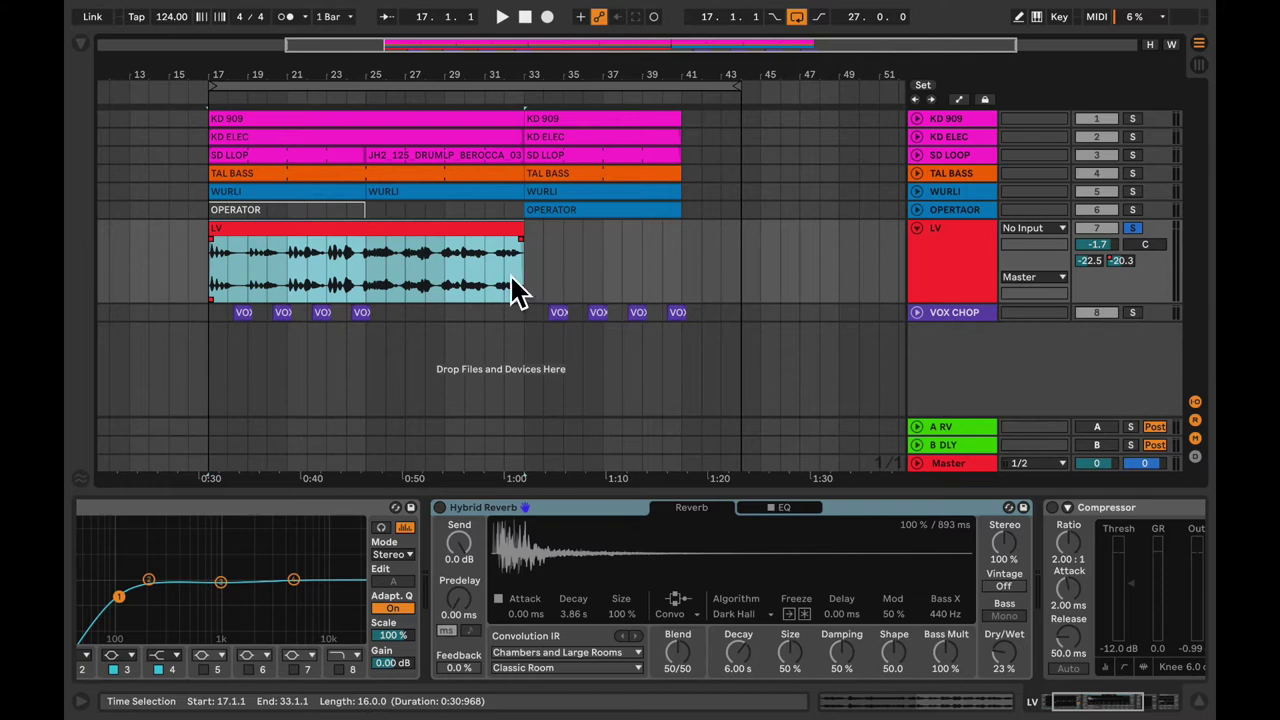
- Play the soloed vocal while switching its Hybrid Reverb on and off, leave the reverb on and stop playback
click(441, 508)
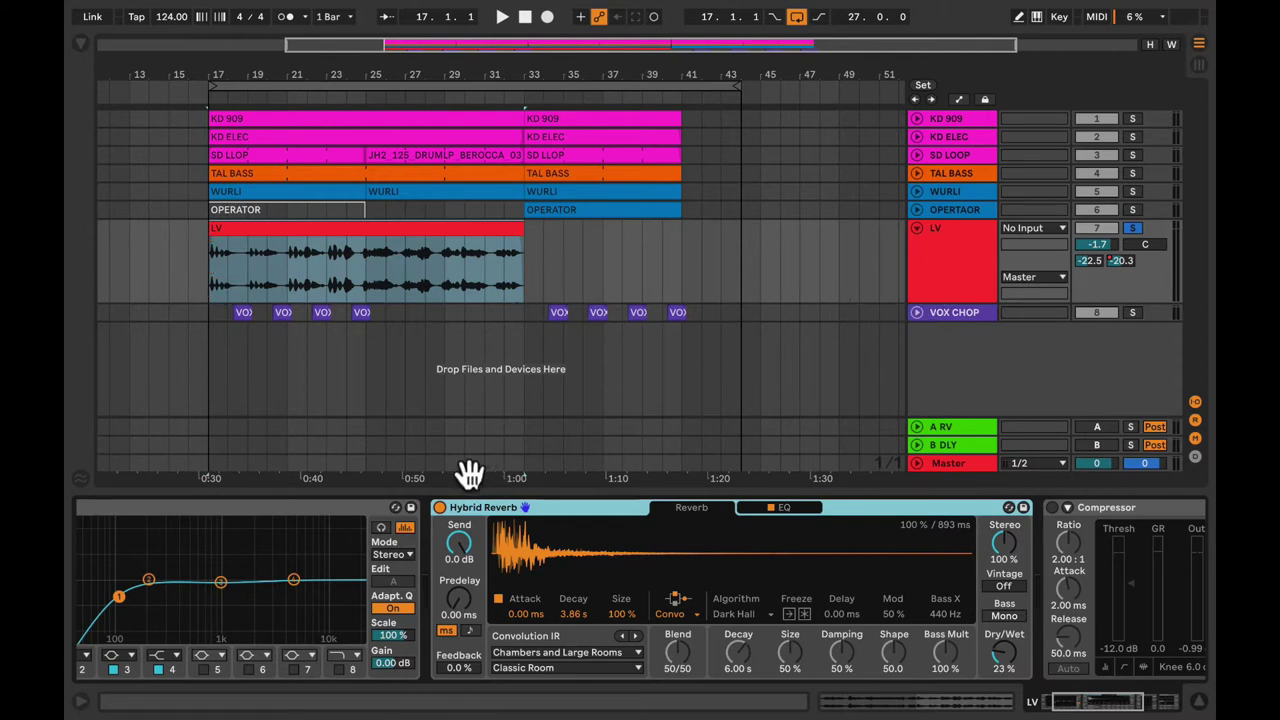
click(439, 507)
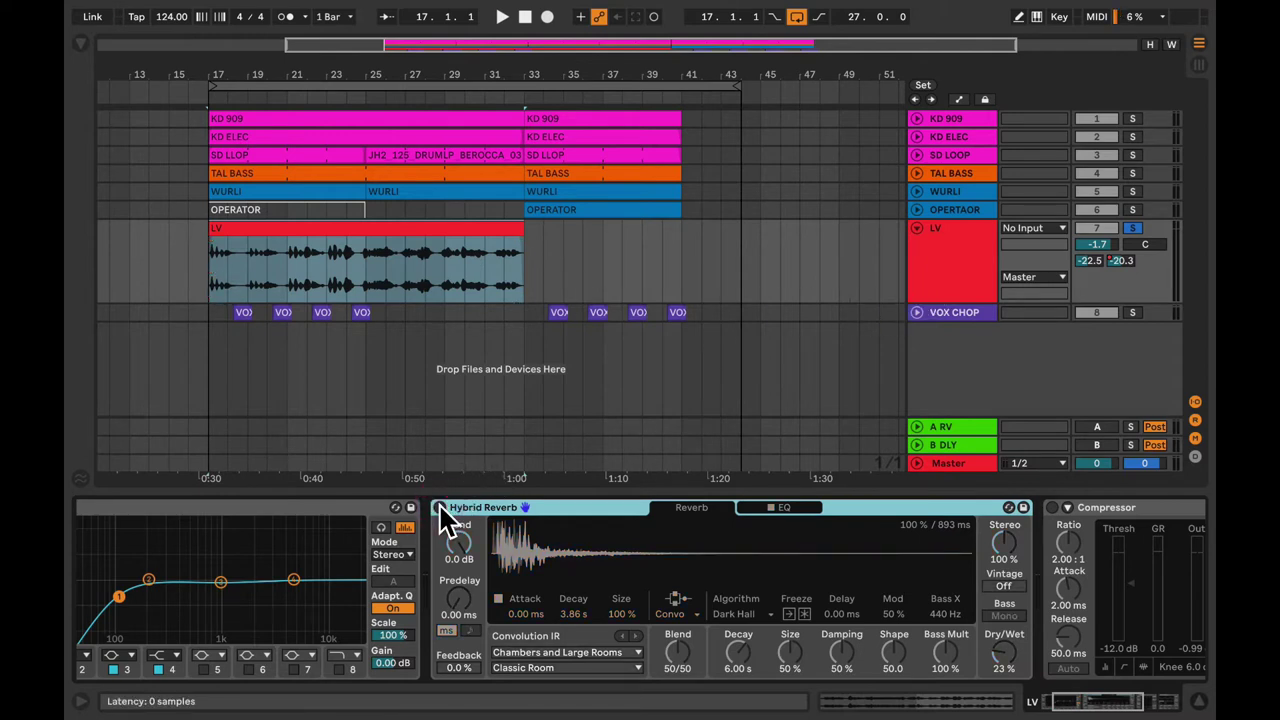
key(space)
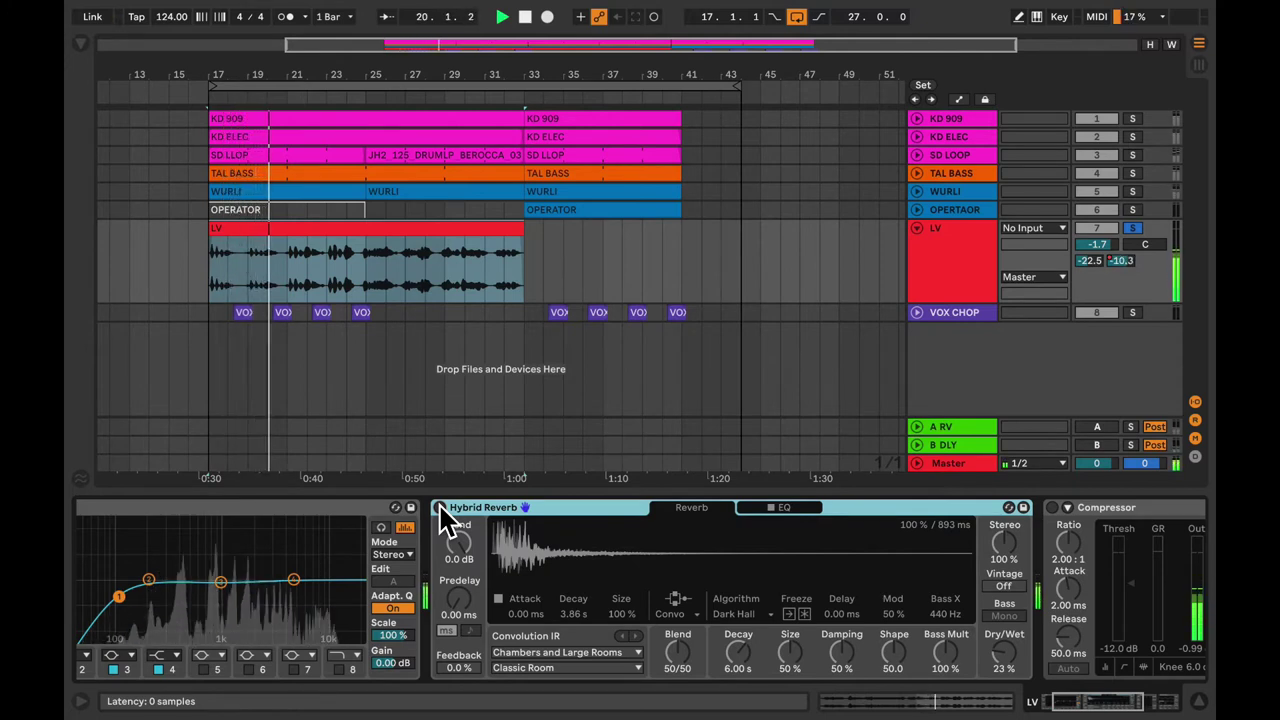
click(440, 507)
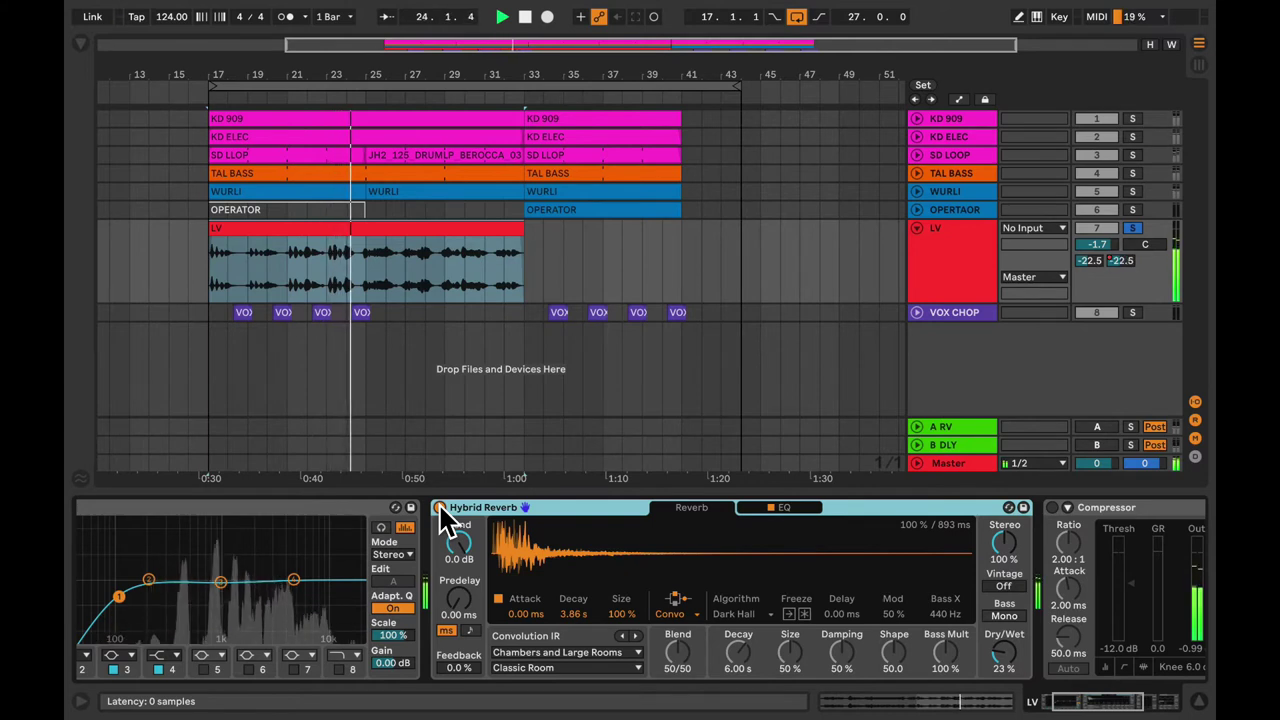
click(440, 507)
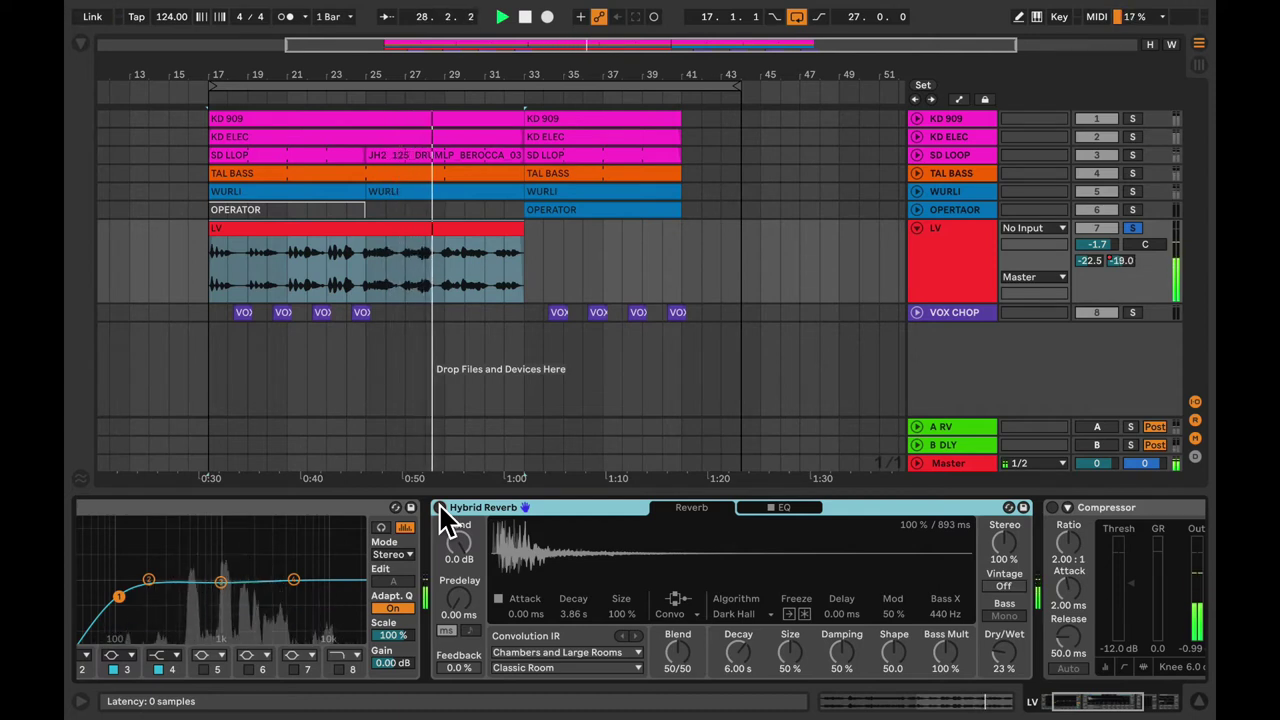
click(440, 507)
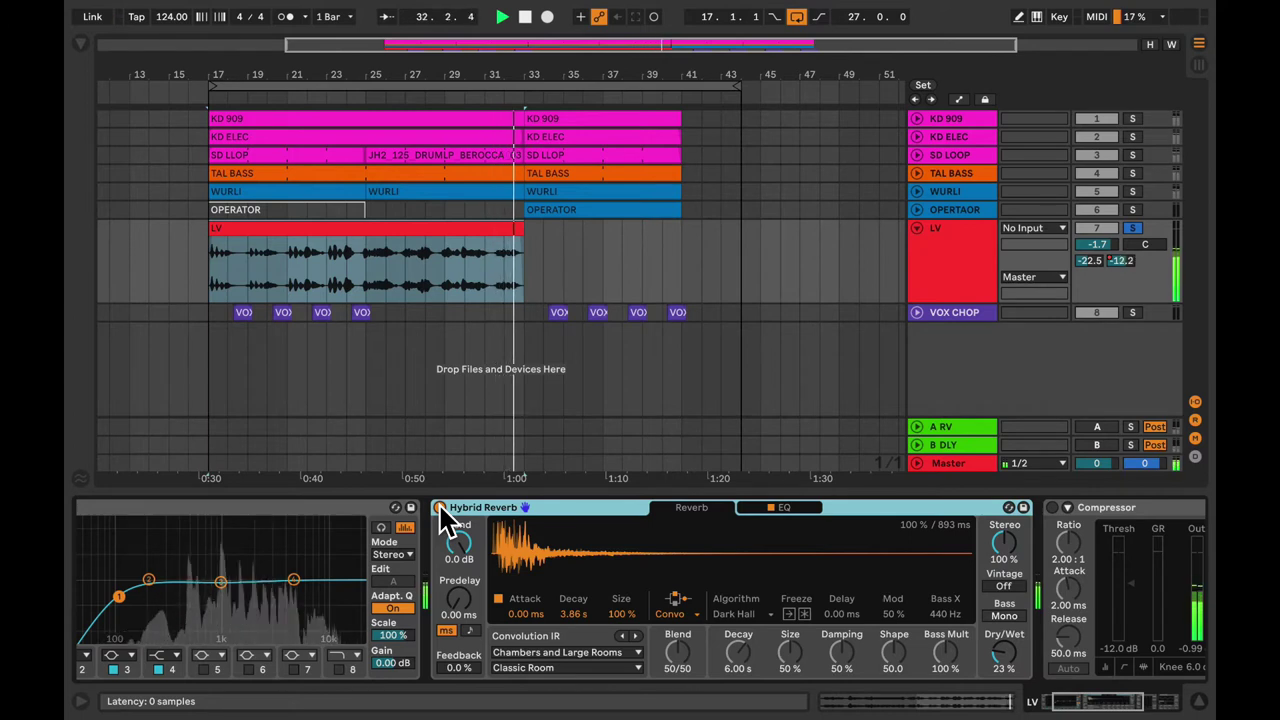
key(space)
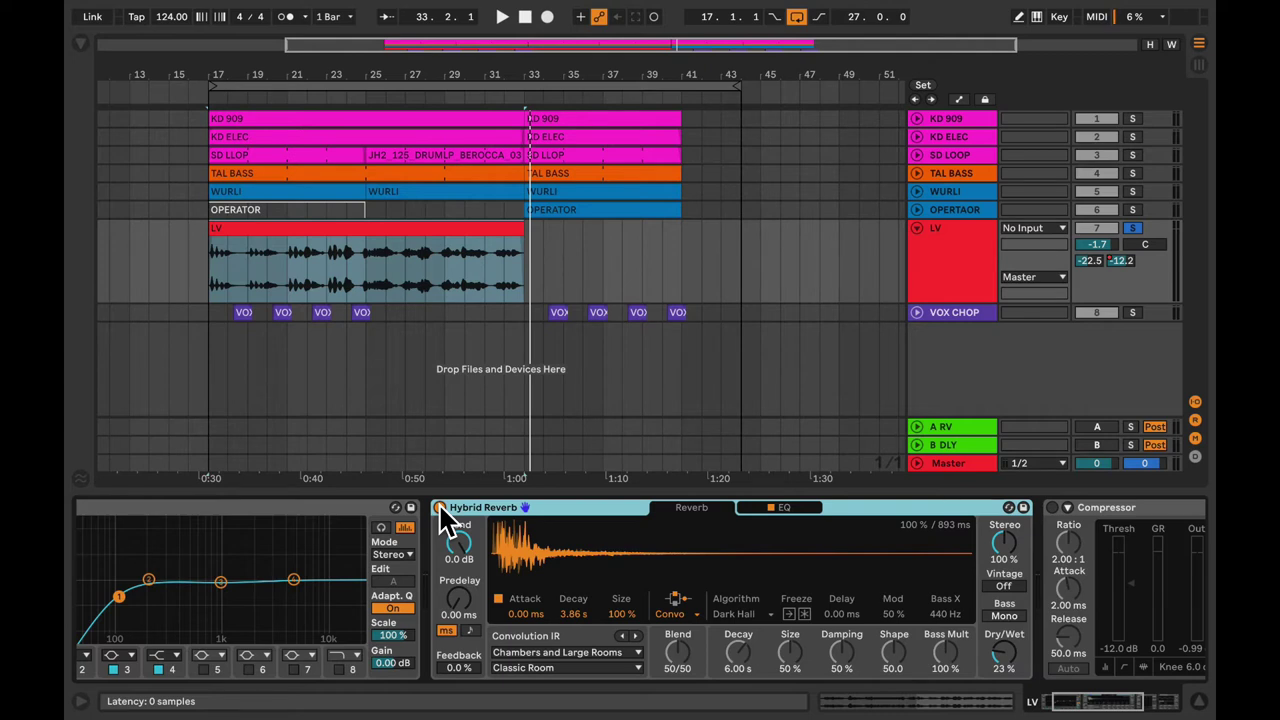
- Replay the vocal and compare it with Hybrid Reverb bypassed and active, finishing with the reverb on and playback stopped
key(space)
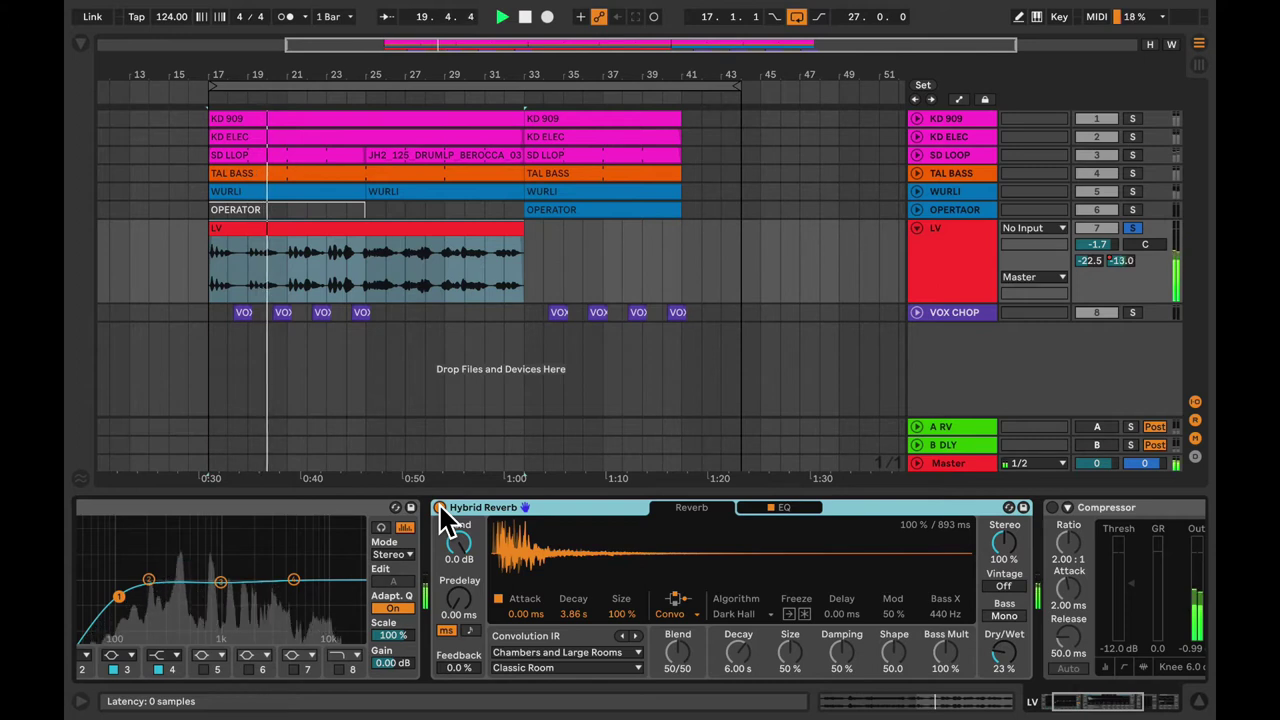
click(440, 507)
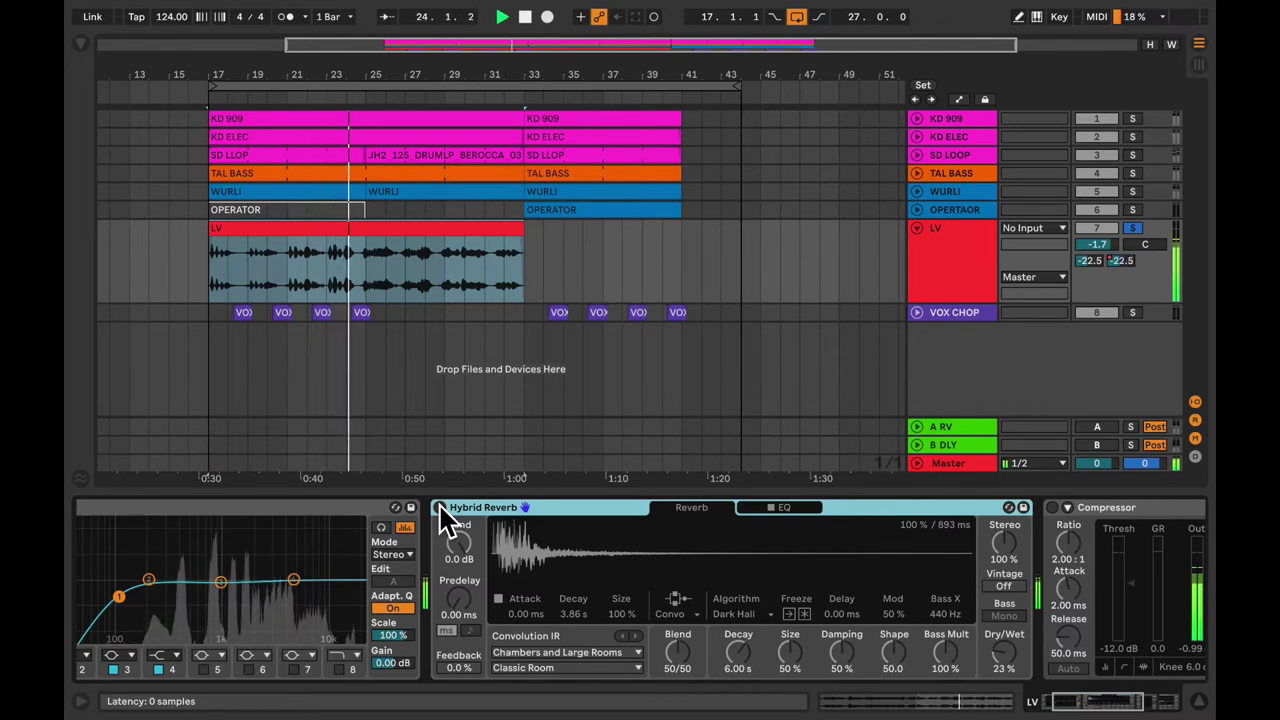
click(440, 508)
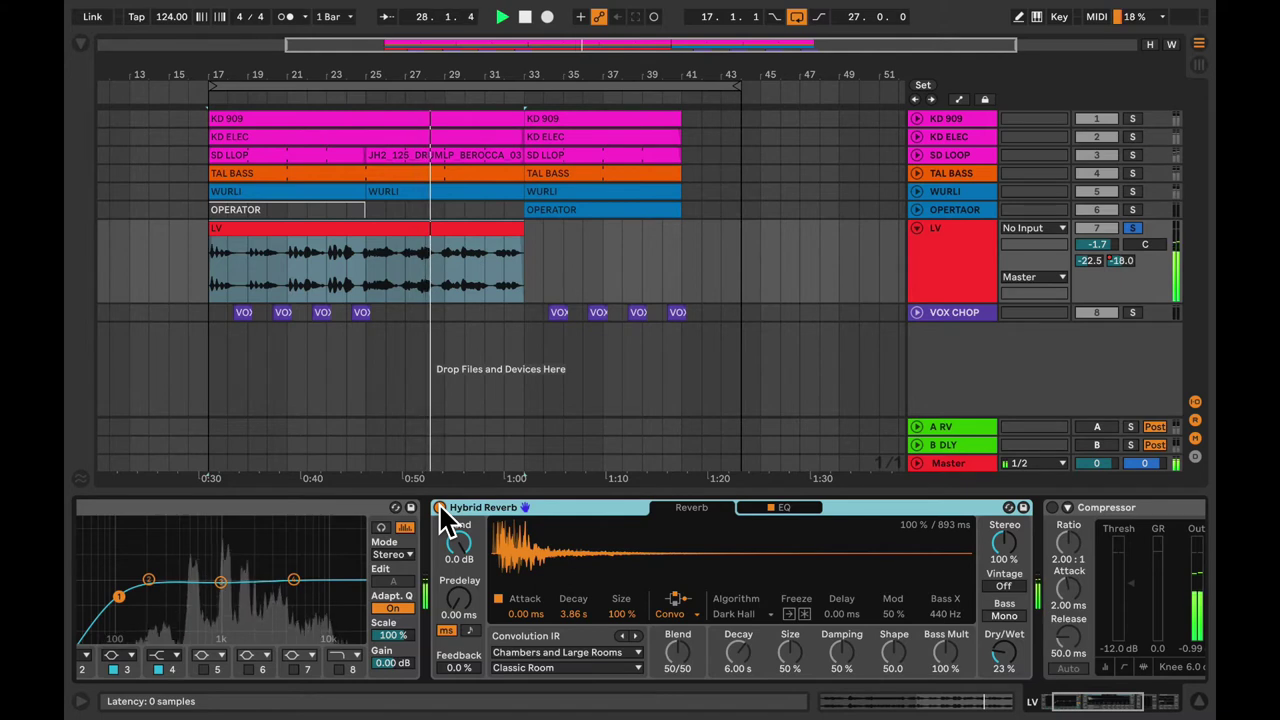
click(440, 507)
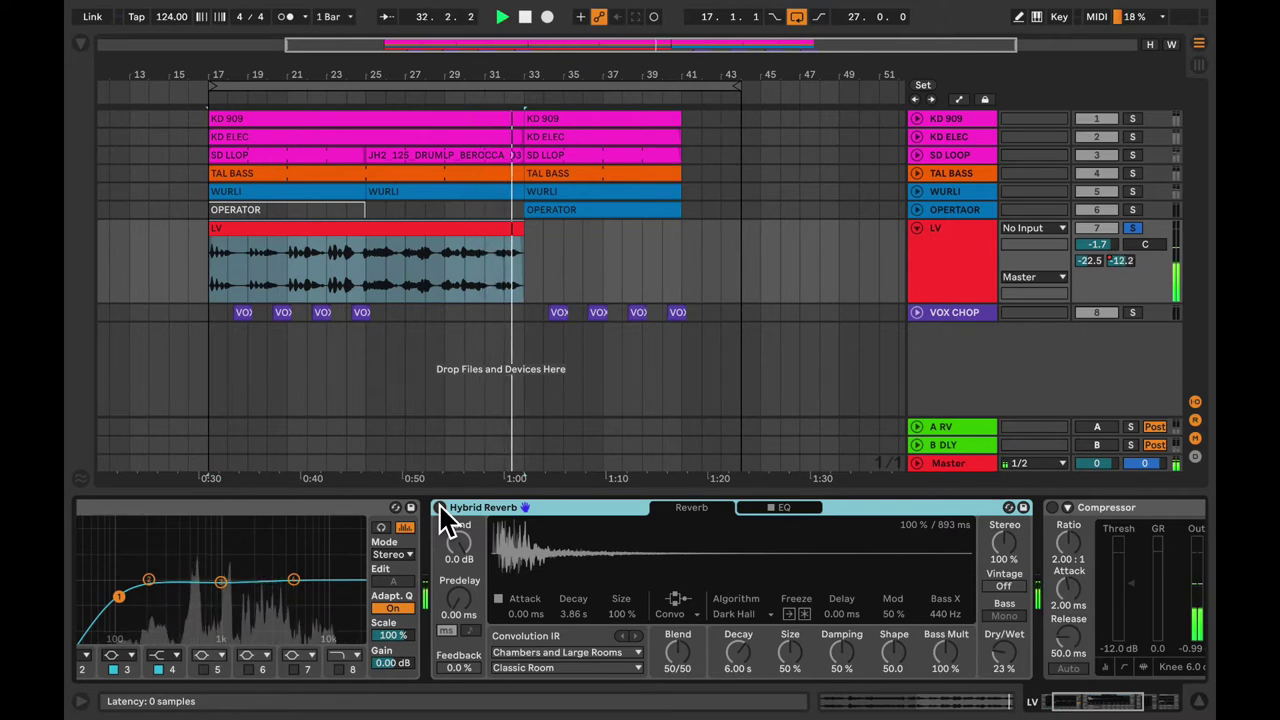
click(440, 507)
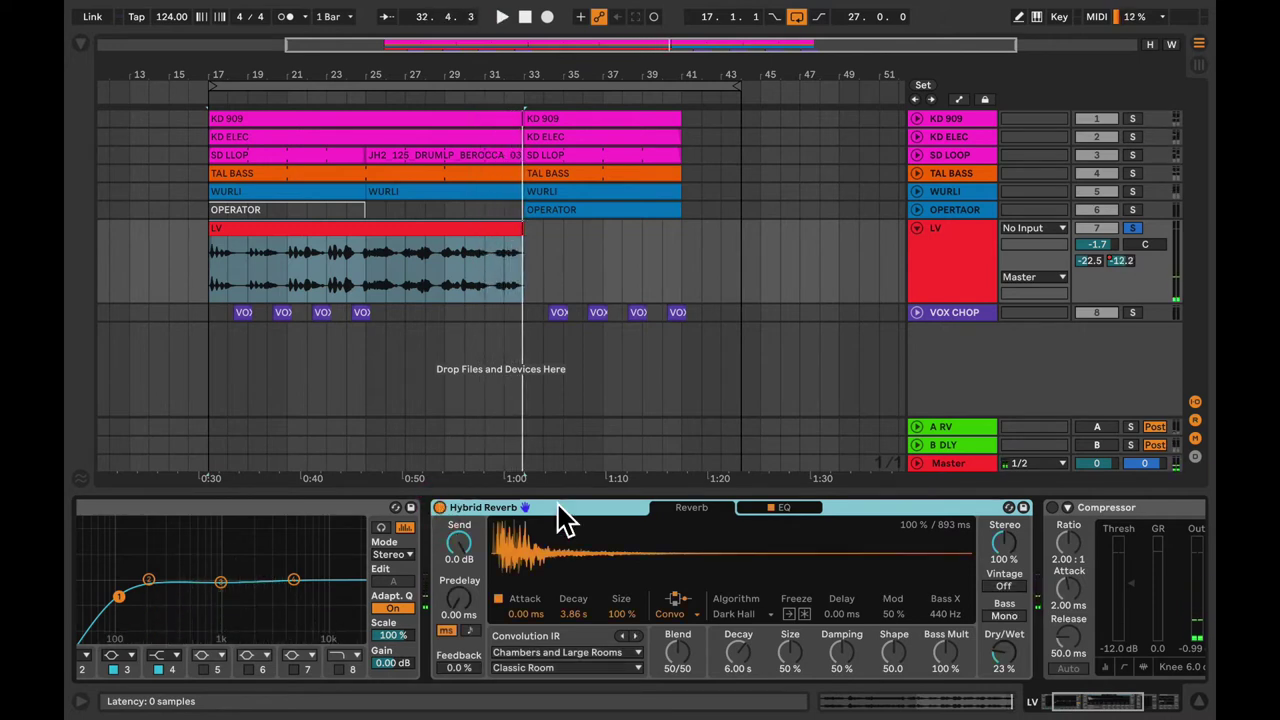
- Enable the Compressor and Chorus-Ensemble devices that follow Hybrid Reverb in the LV track's effect chain
scroll(565, 520, right, 5)
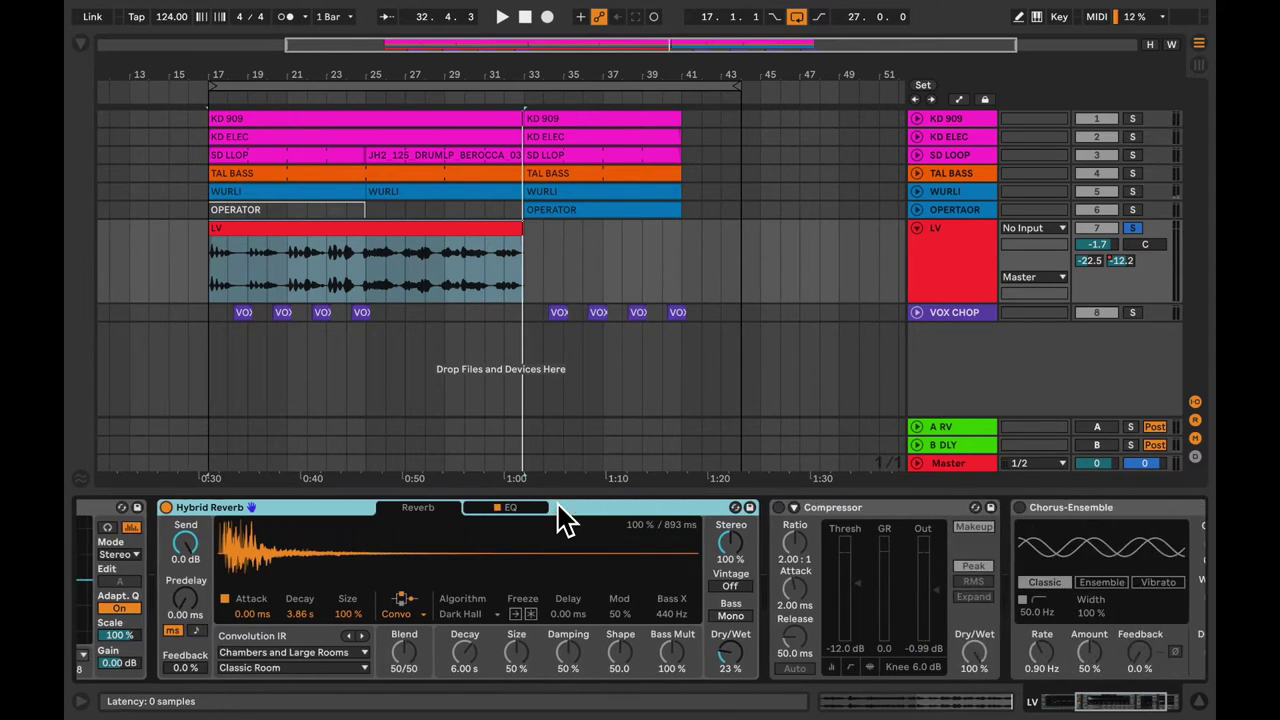
scroll(480, 530, left, 7)
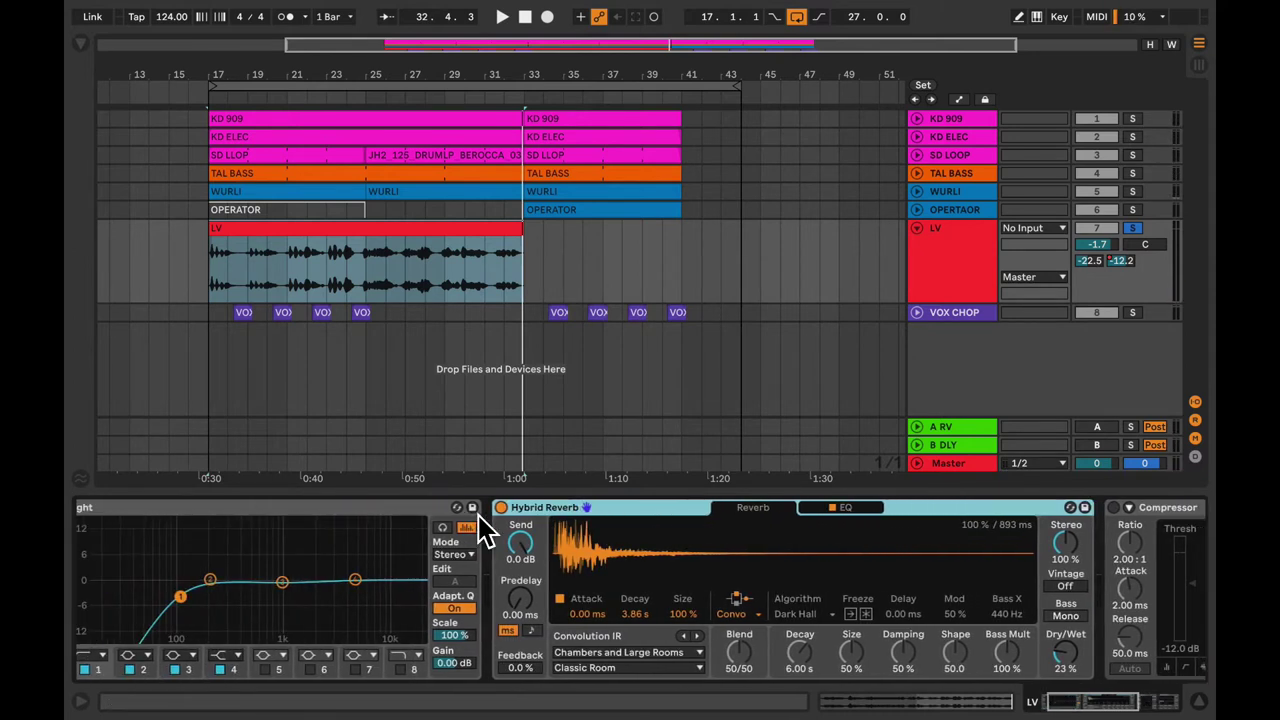
scroll(480, 530, right, 7)
scroll(480, 530, right, 3)
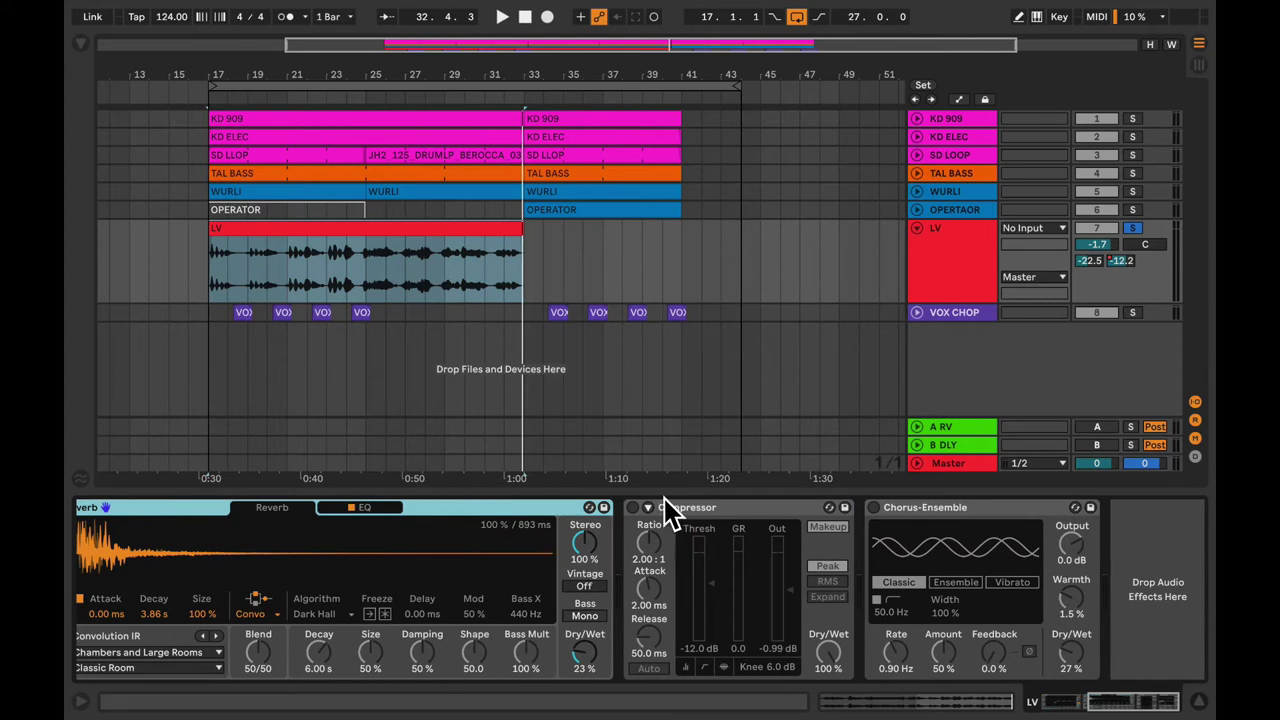
click(632, 507)
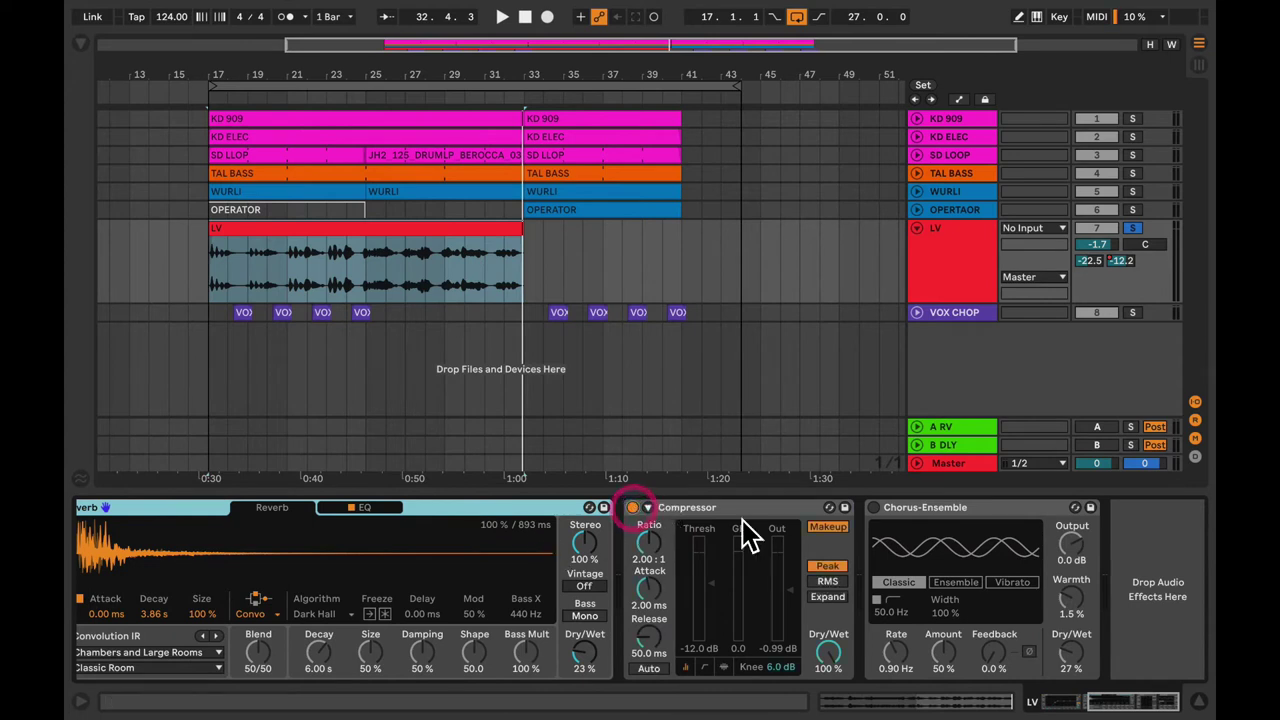
click(874, 508)
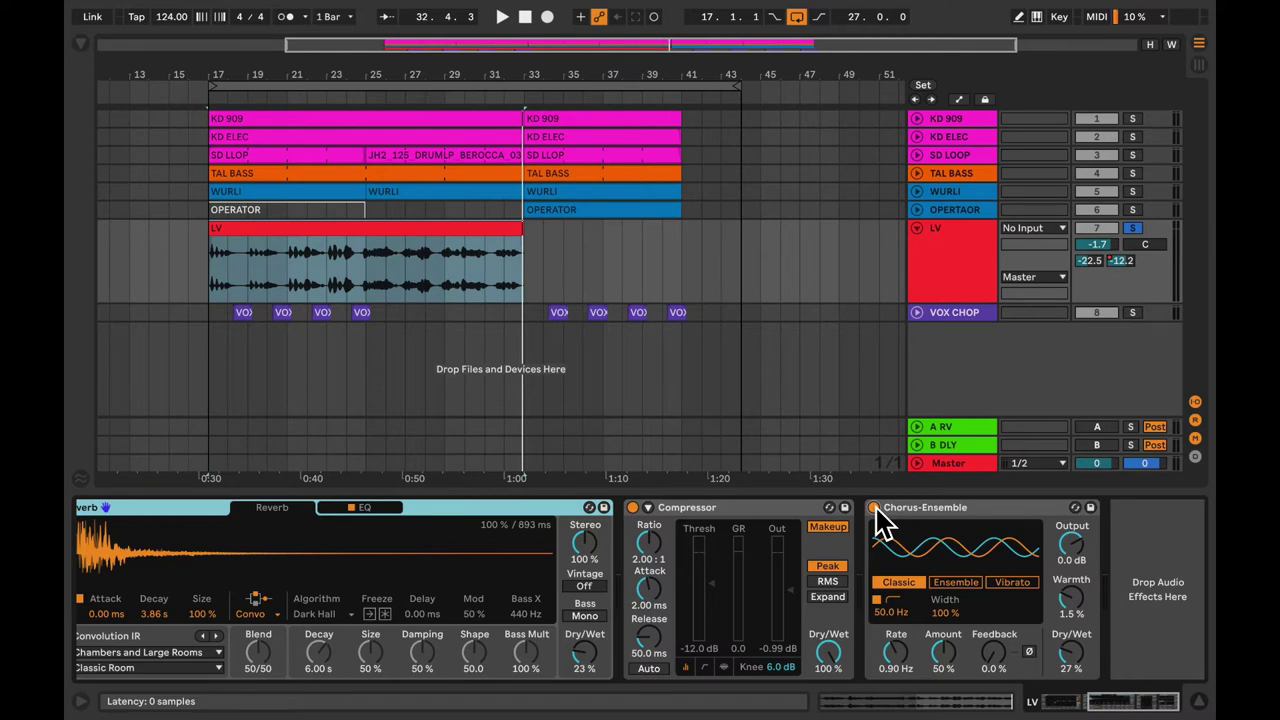
- Play the LV vocal from bar 17 to hear it through the reverb, compressor and chorus together
scroll(1082, 668, left, 3)
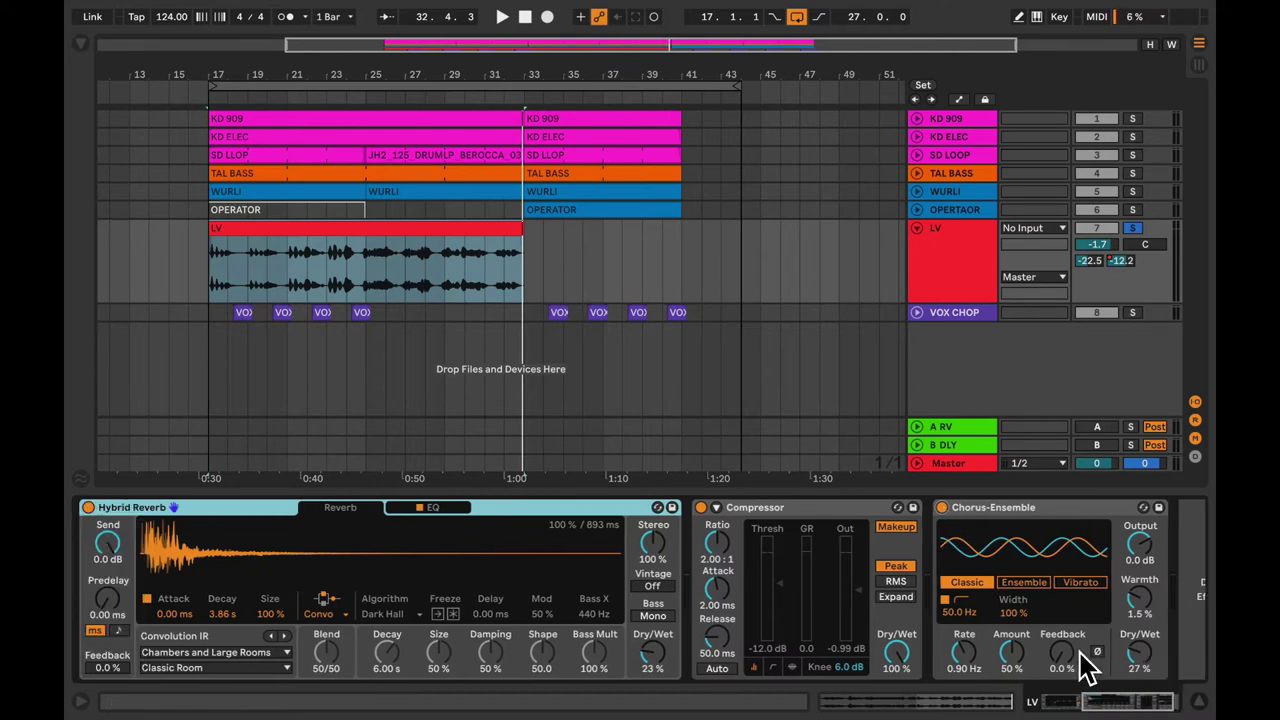
scroll(235, 315, left, 4)
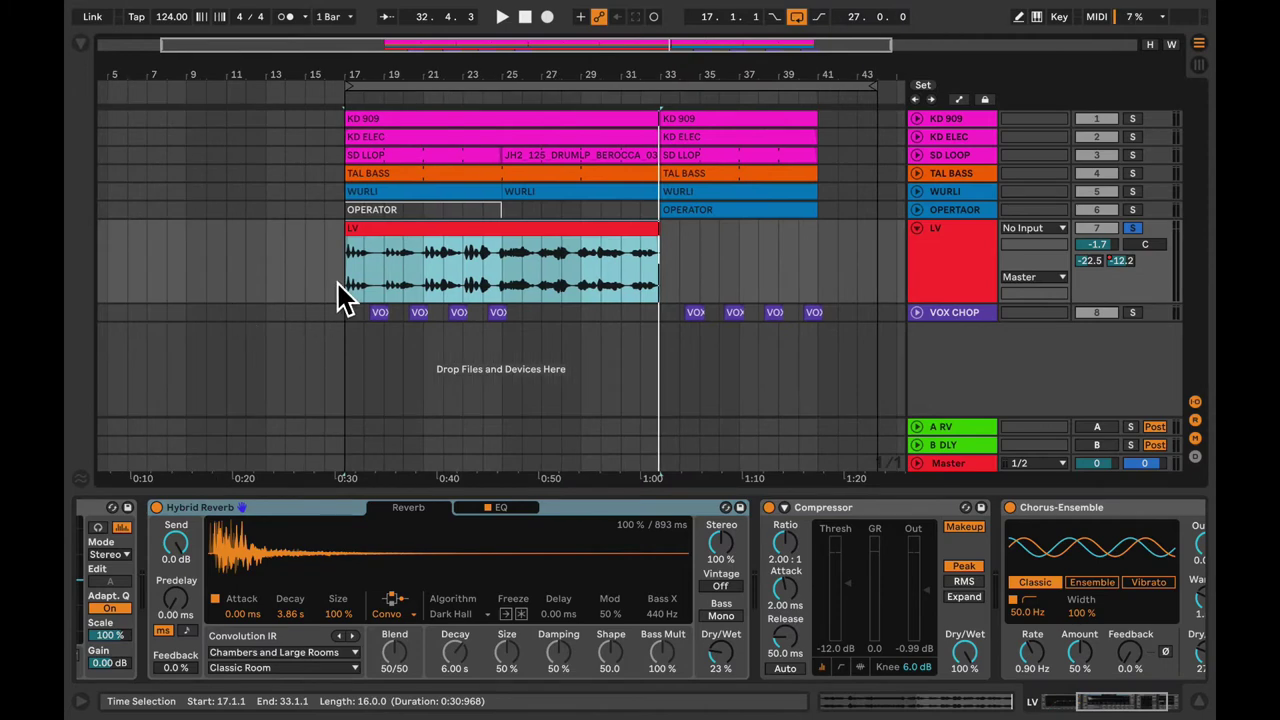
click(345, 278)
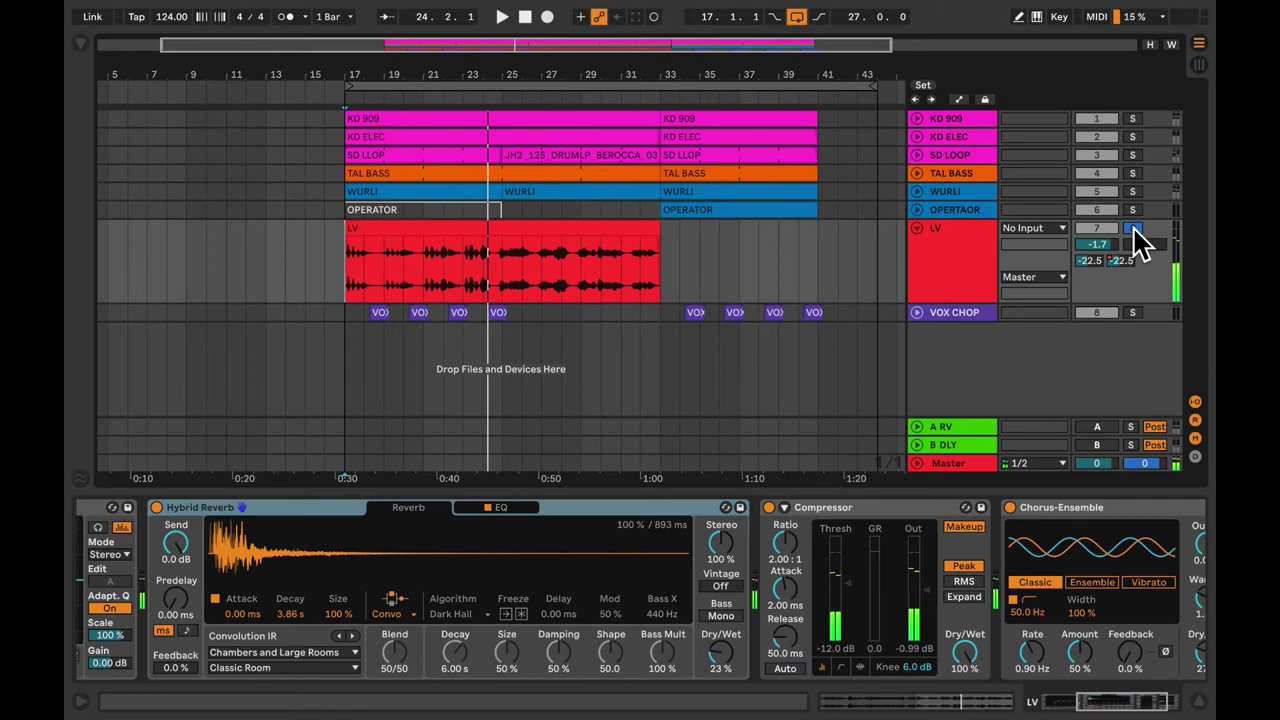
- Fold and unsolo the LV track, and unfold, select and solo the SD LOOP track
click(916, 228)
click(1135, 228)
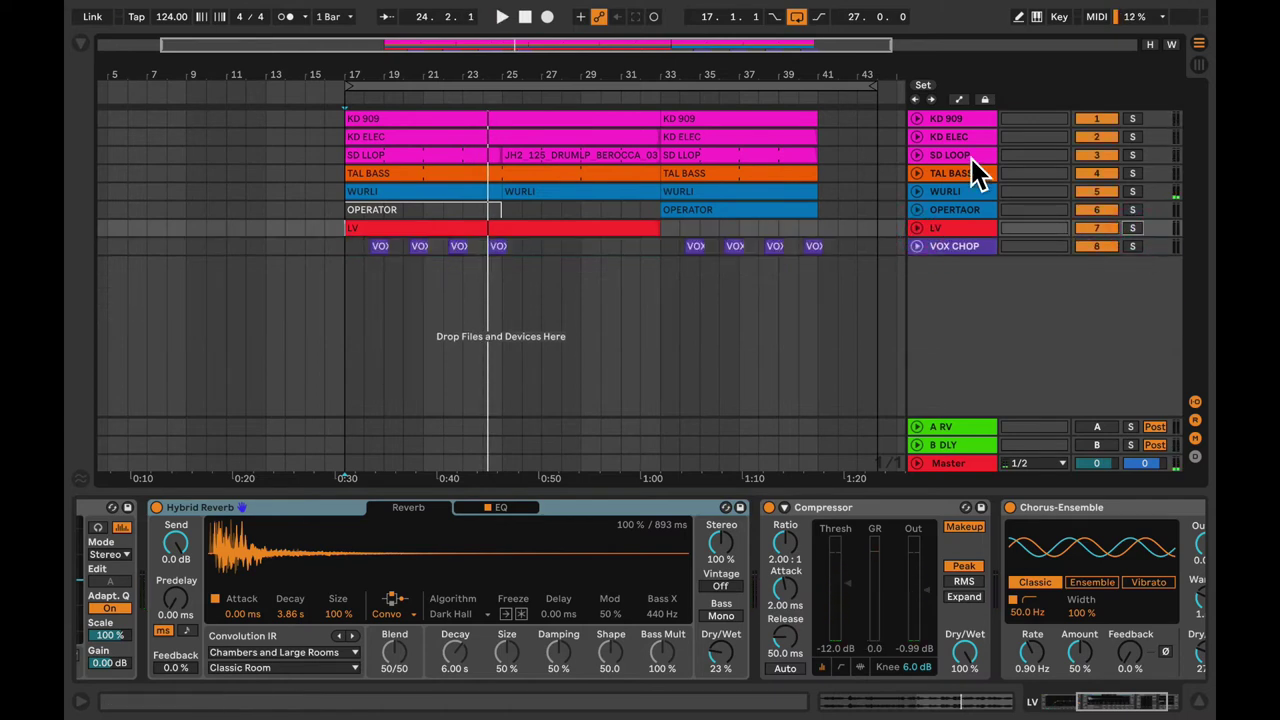
click(917, 155)
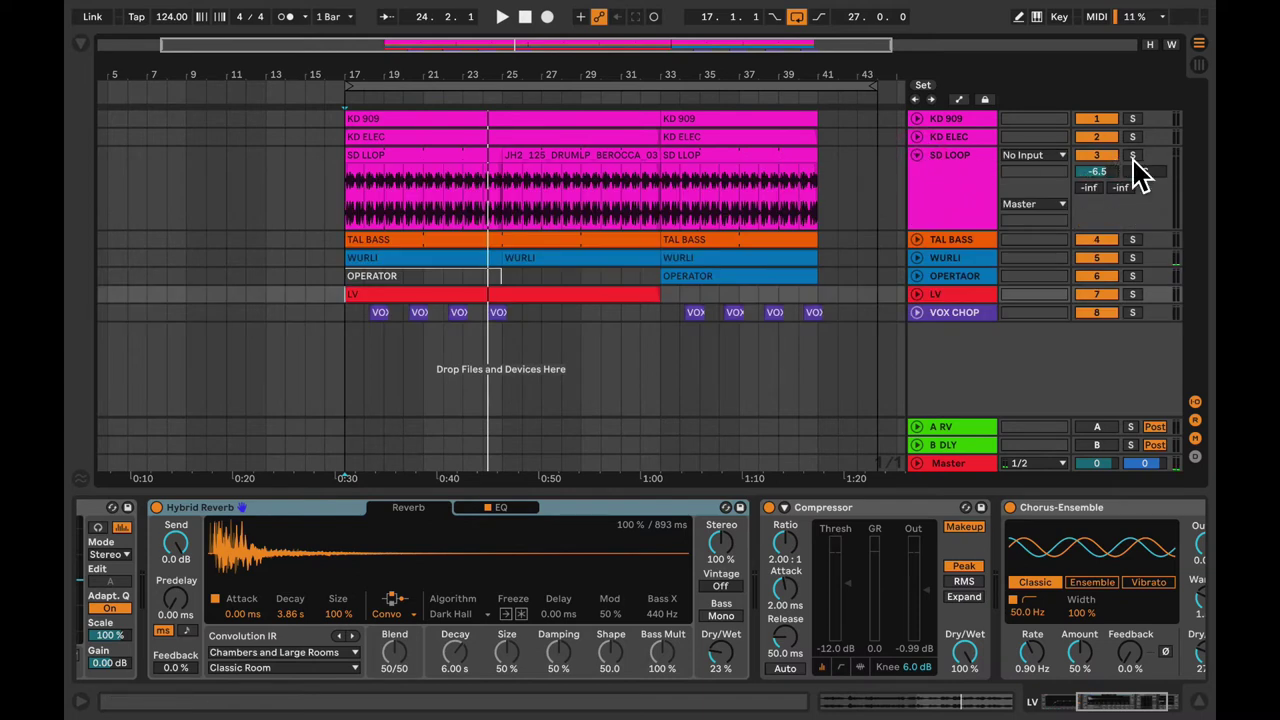
click(958, 178)
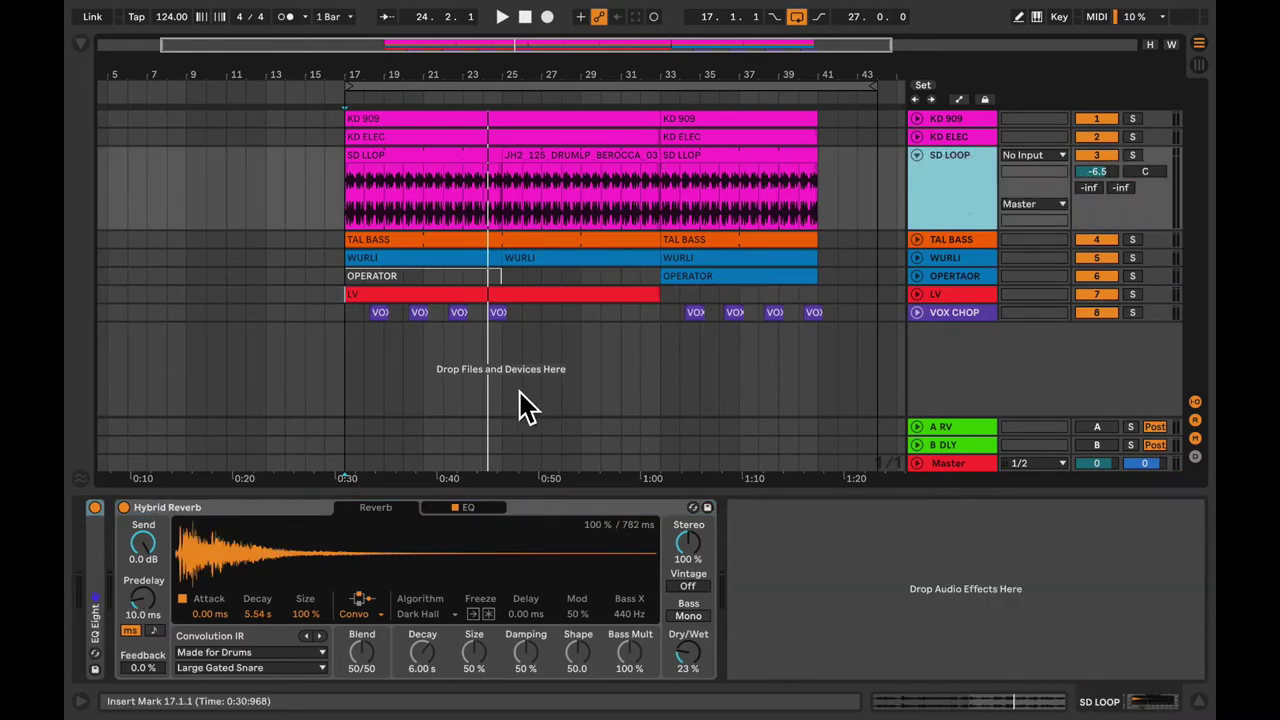
click(1137, 156)
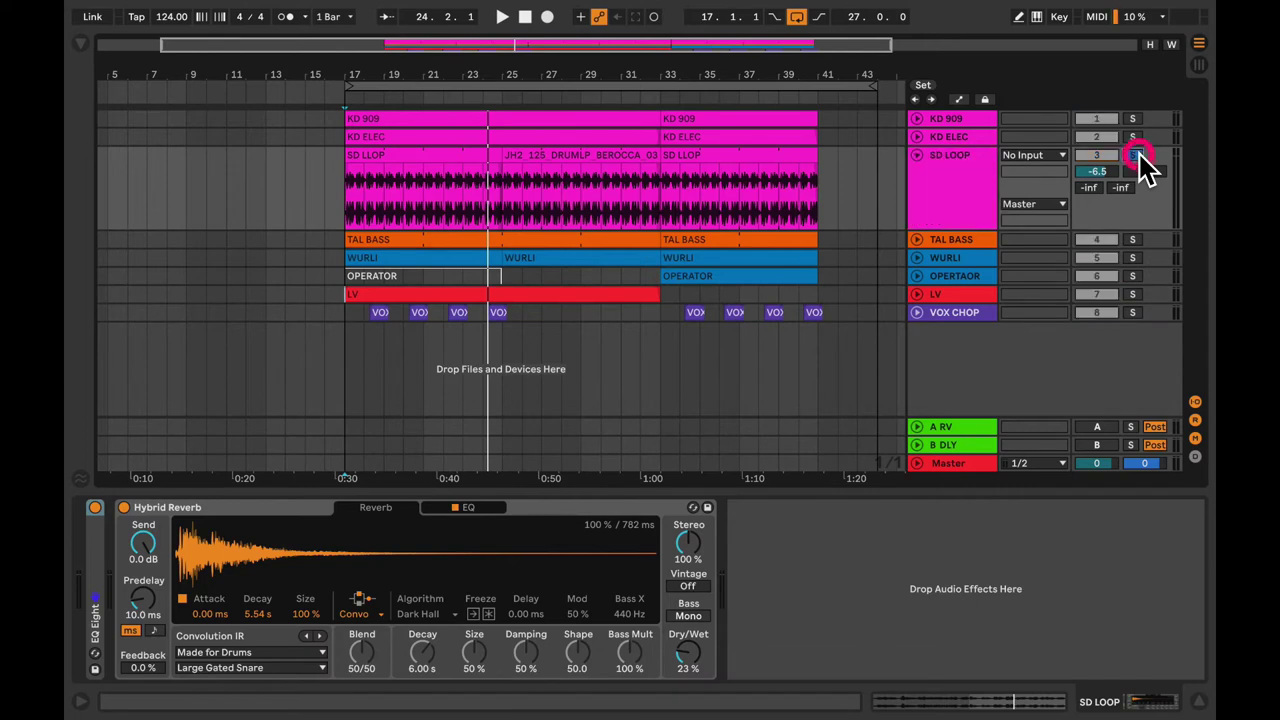
- Bypass Hybrid Reverb on SD LOOP and play the dry loop from bar 17
click(123, 507)
click(350, 210)
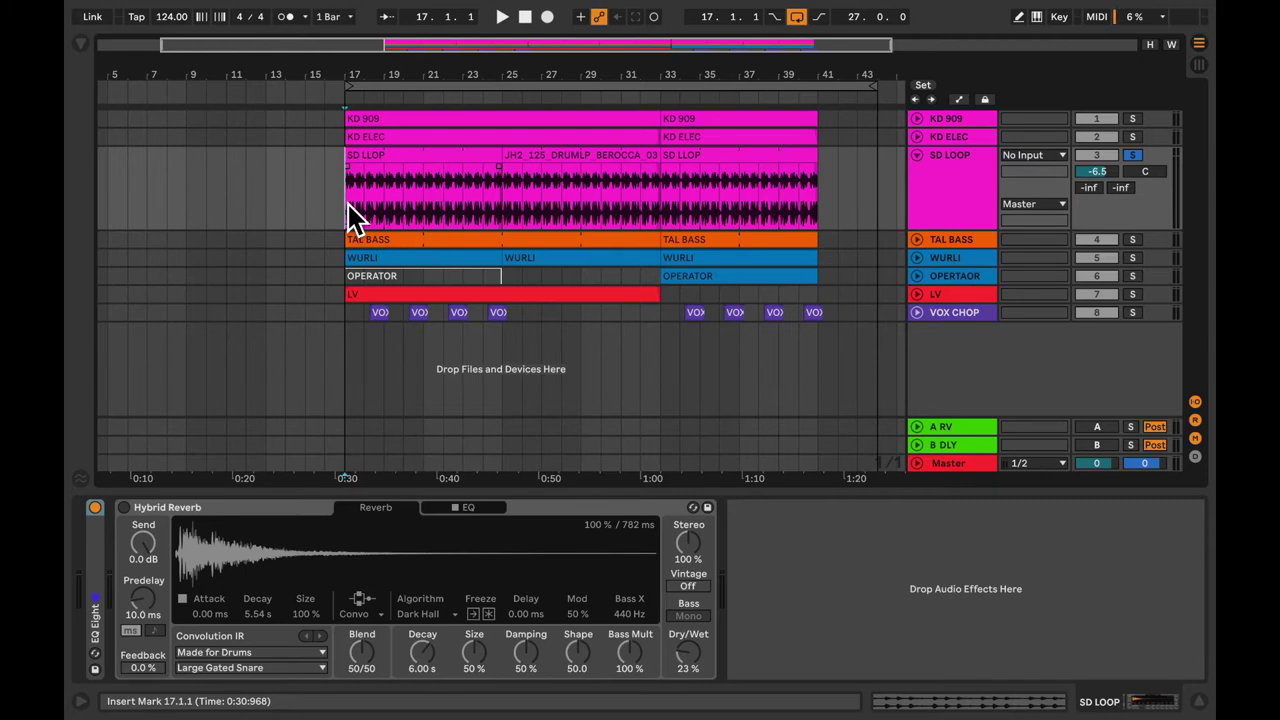
key(space)
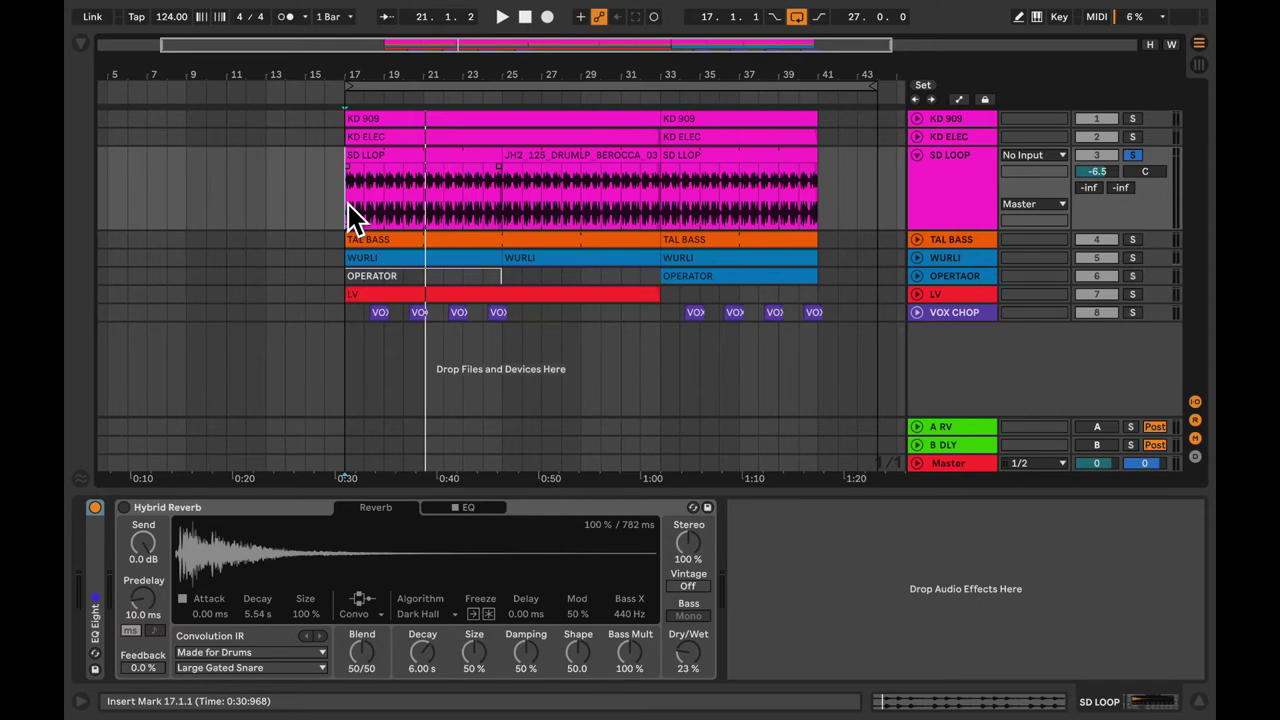
- Solo KD 909 and KD ELEC alongside SD LOOP and play the drums over a selection from bar 17 to bar 41
click(1132, 119)
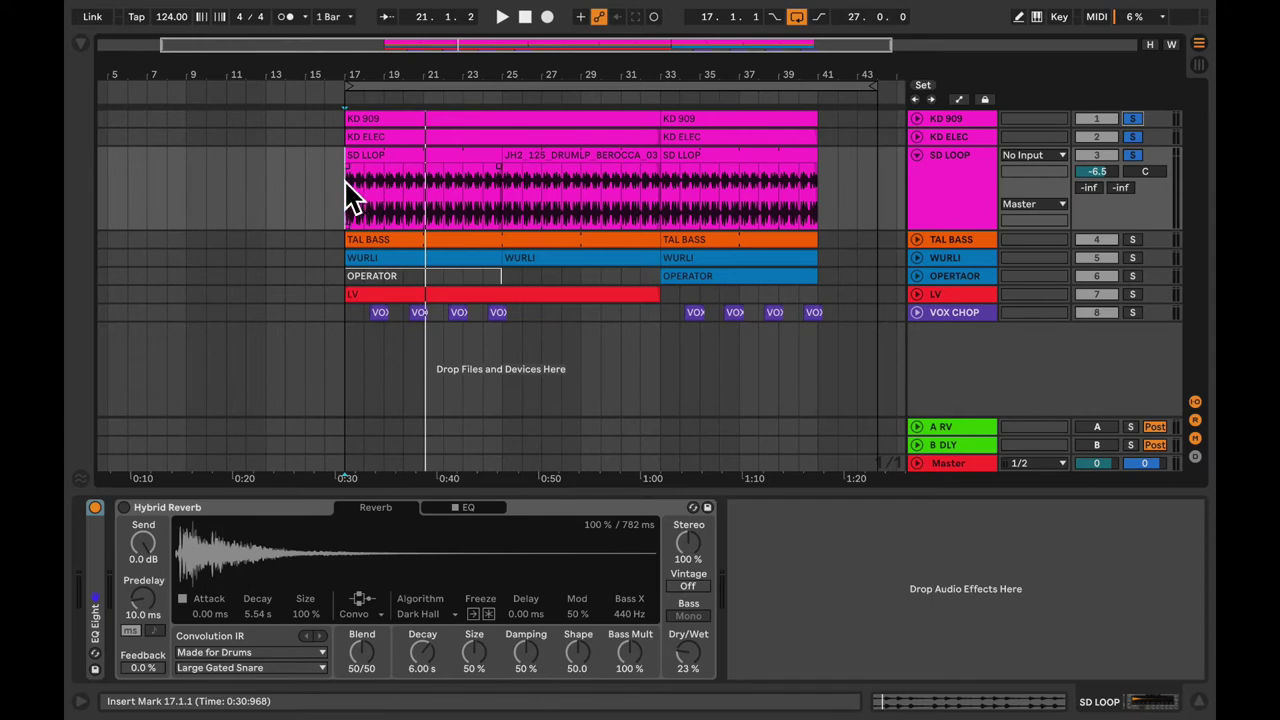
drag(349, 200, 818, 210)
key(space)
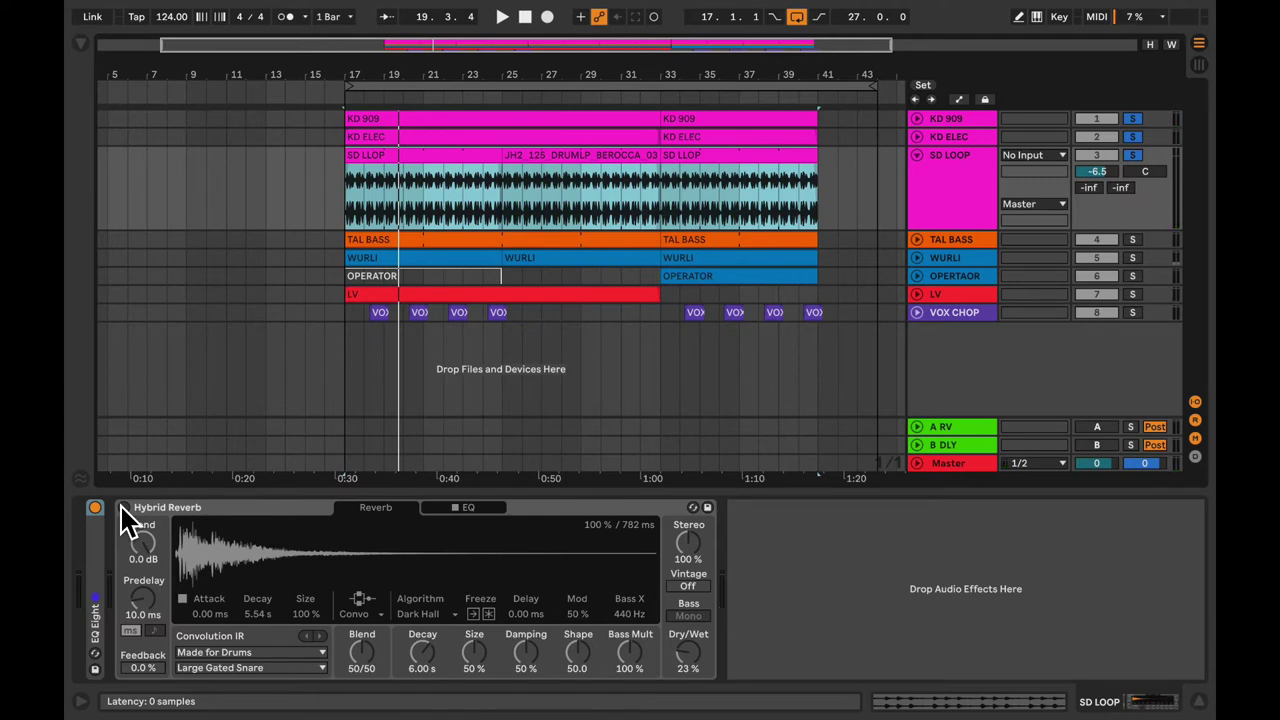
- Replay the soloed drums from bar 17 and switch SD LOOP's Hybrid Reverb on during playback
key(space)
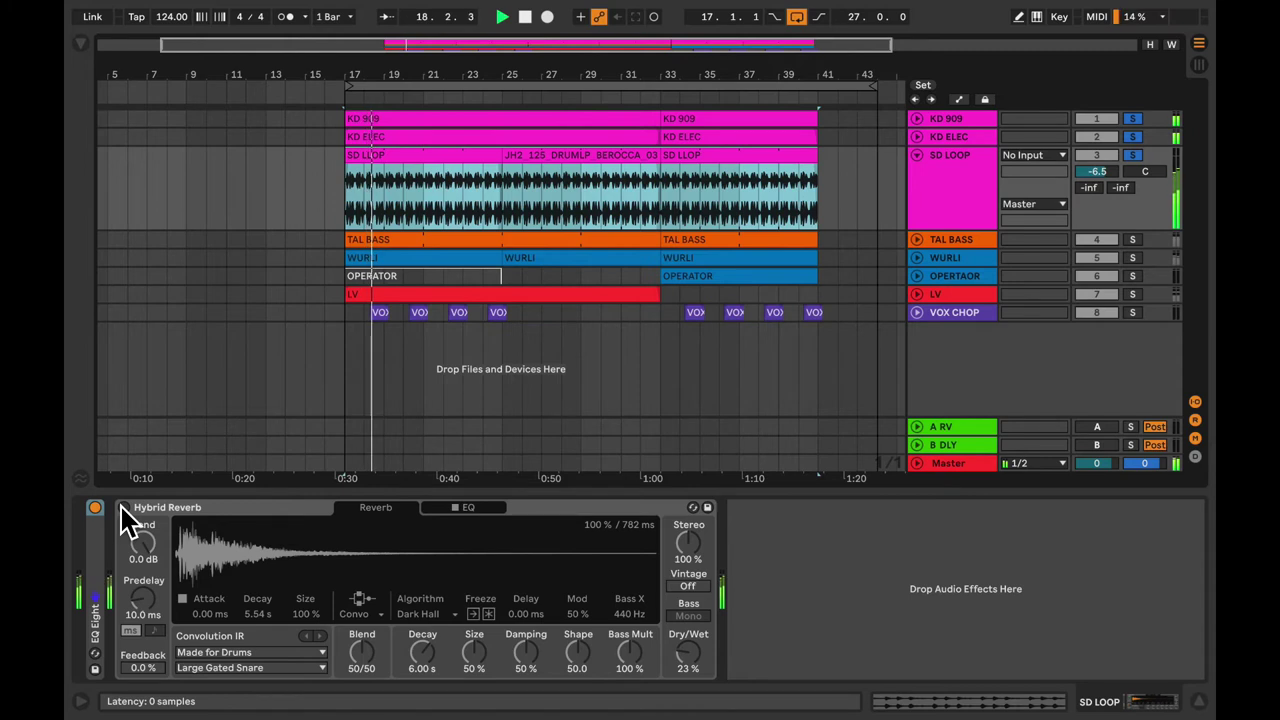
click(122, 508)
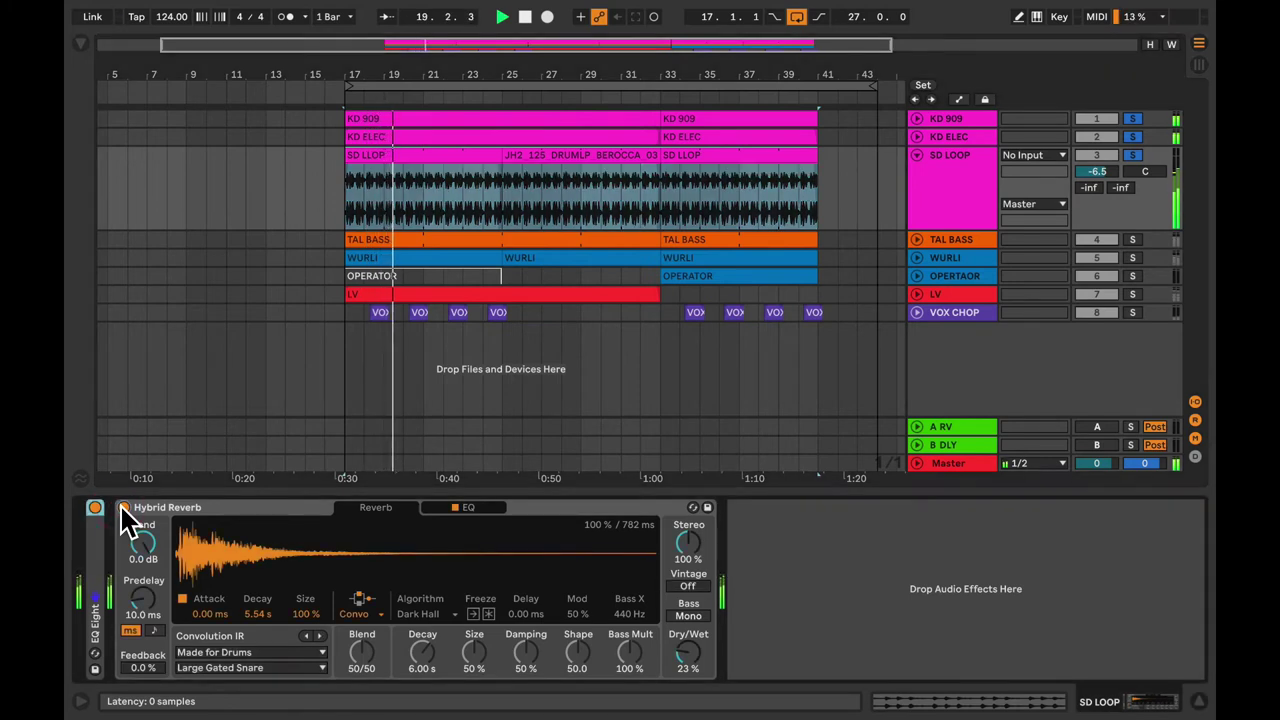
- Replay the soloed drums from bar 17 with SD LOOP's Hybrid Reverb bypassed, switching it back on during playback
drag(687, 656, 686, 664)
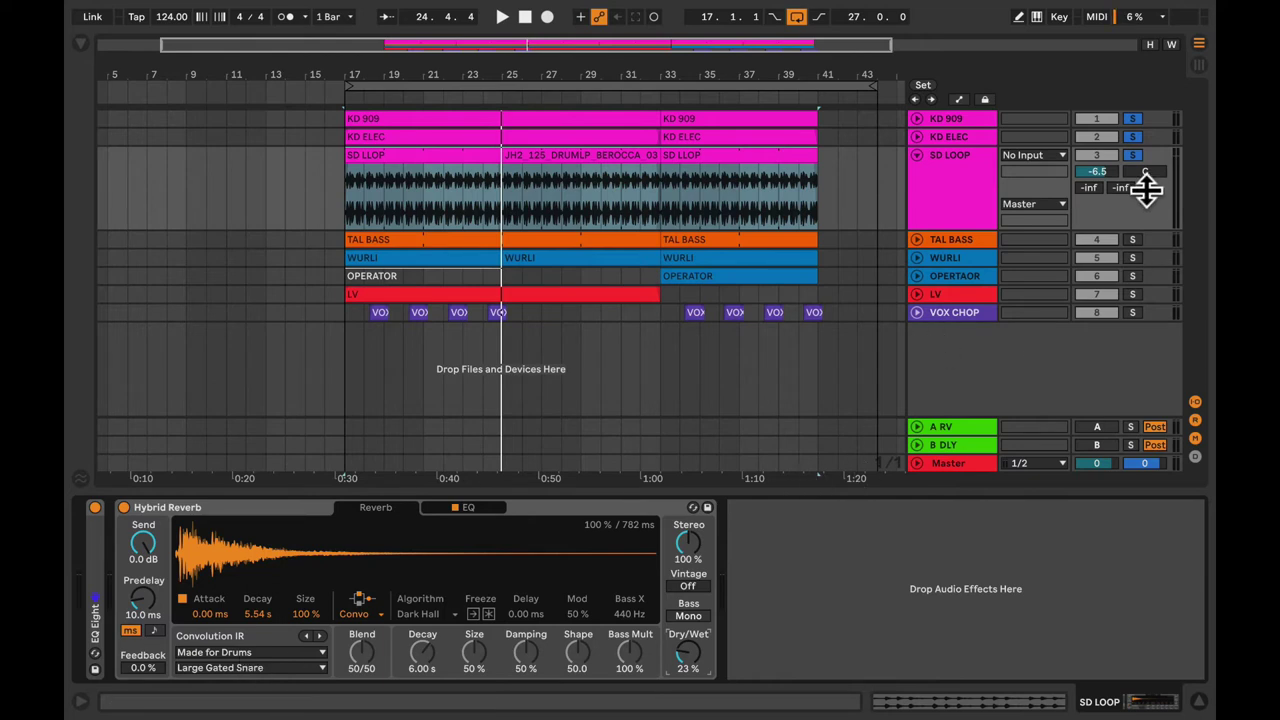
click(124, 508)
key(space)
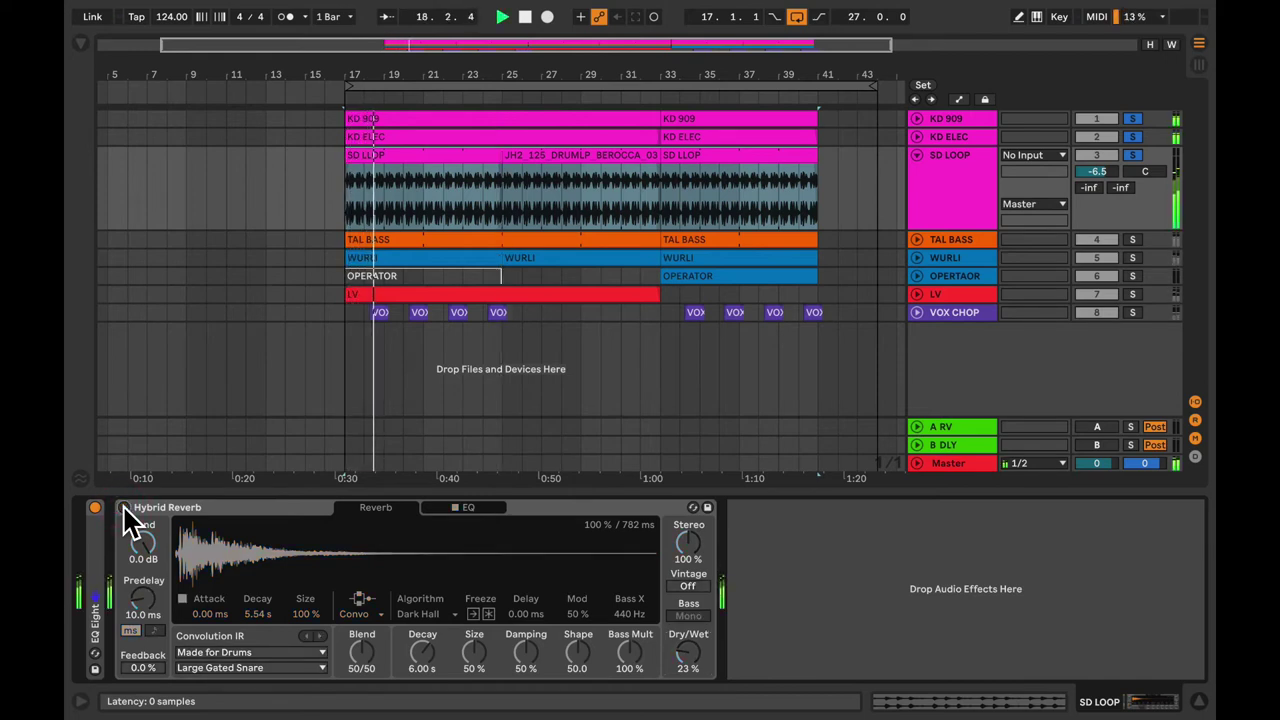
click(124, 508)
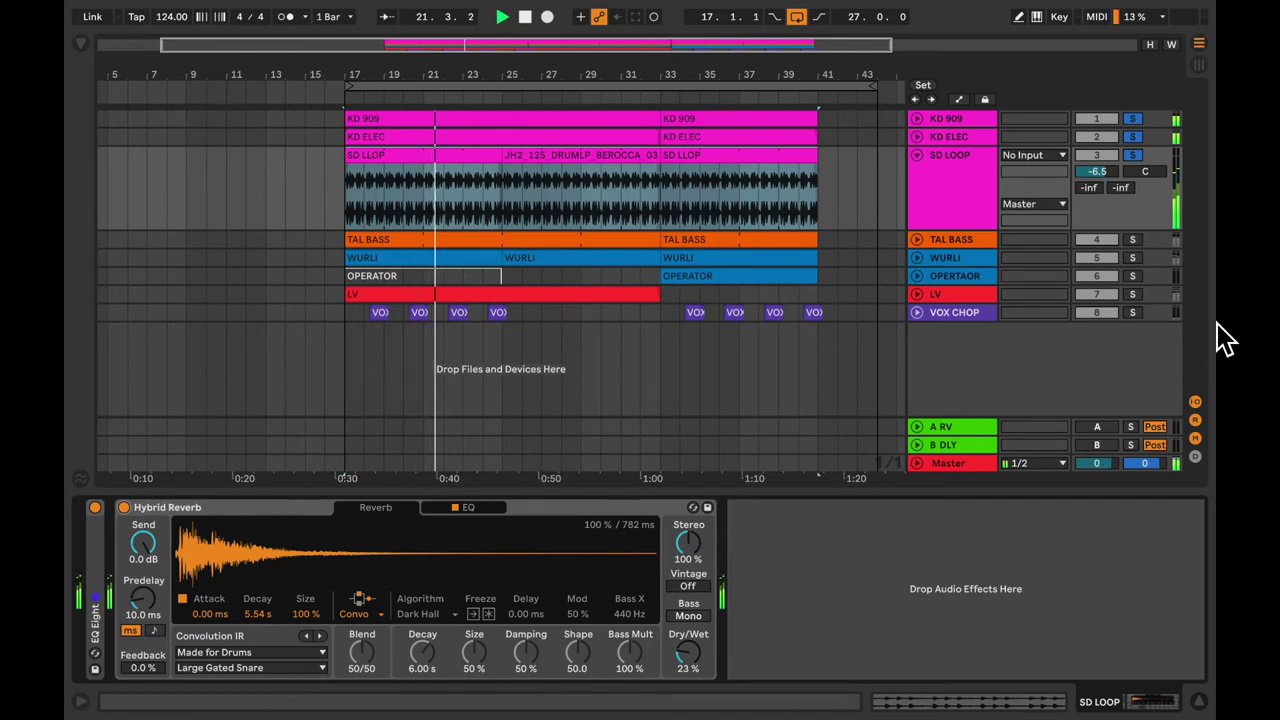
key(space)
- Solo TAL BASS and LV alongside the drums and play from bar 17, switching SD LOOP's Hybrid Reverb off and back on during playback
click(1132, 240)
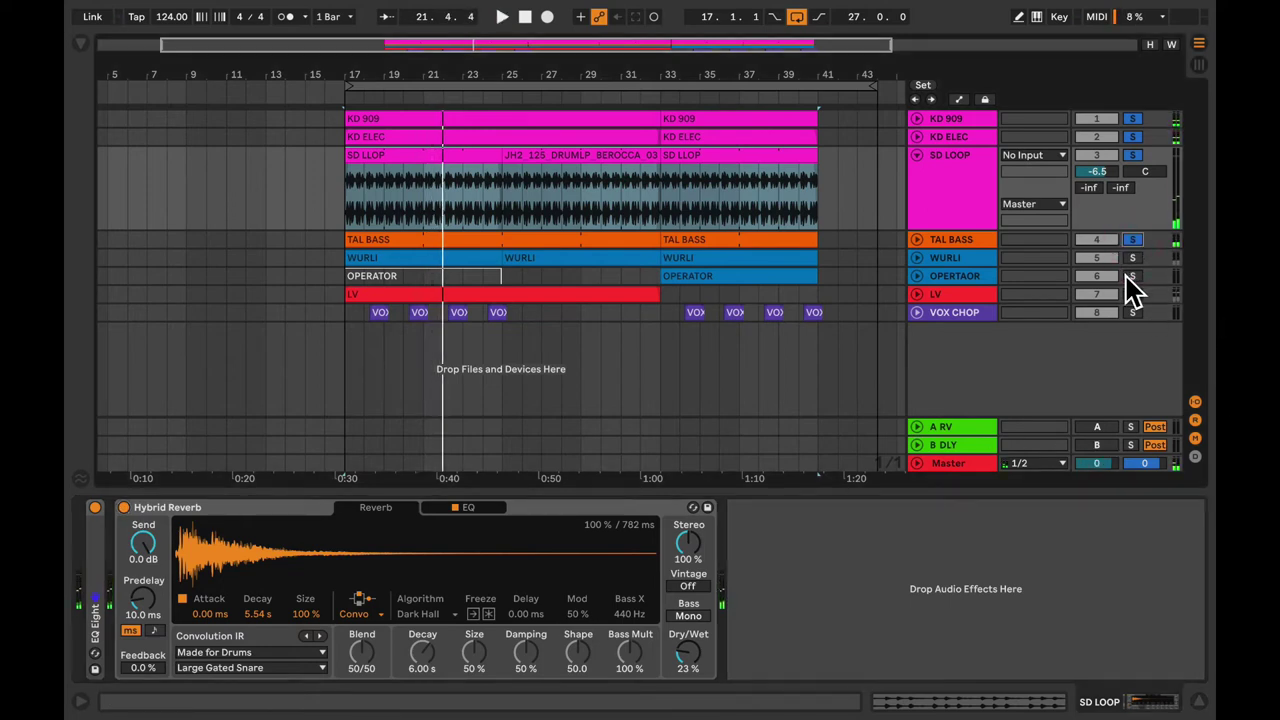
click(1132, 294)
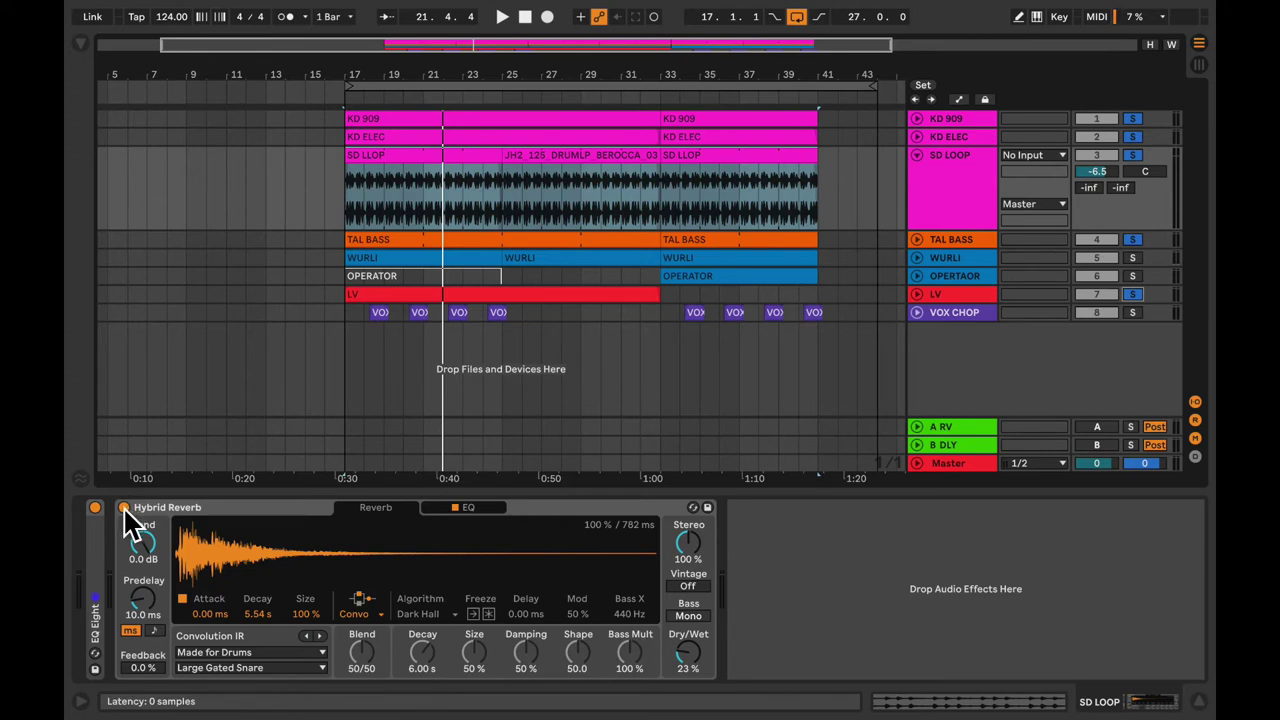
key(space)
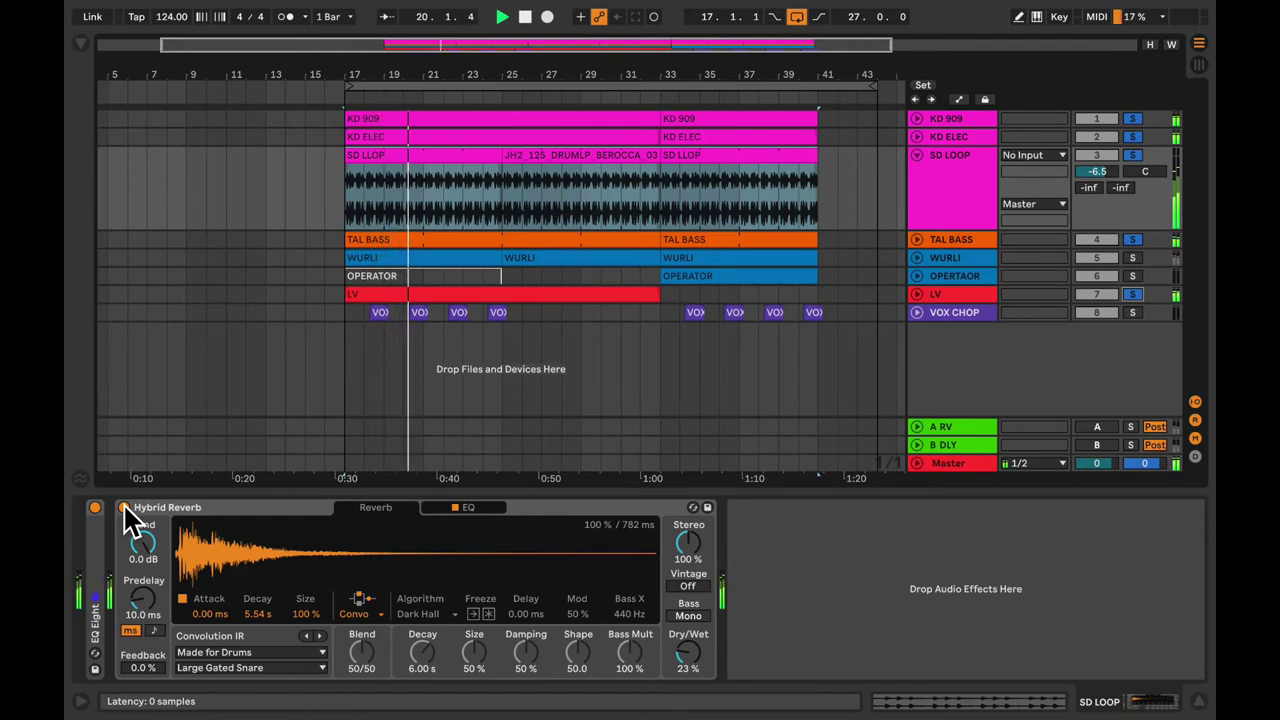
click(124, 508)
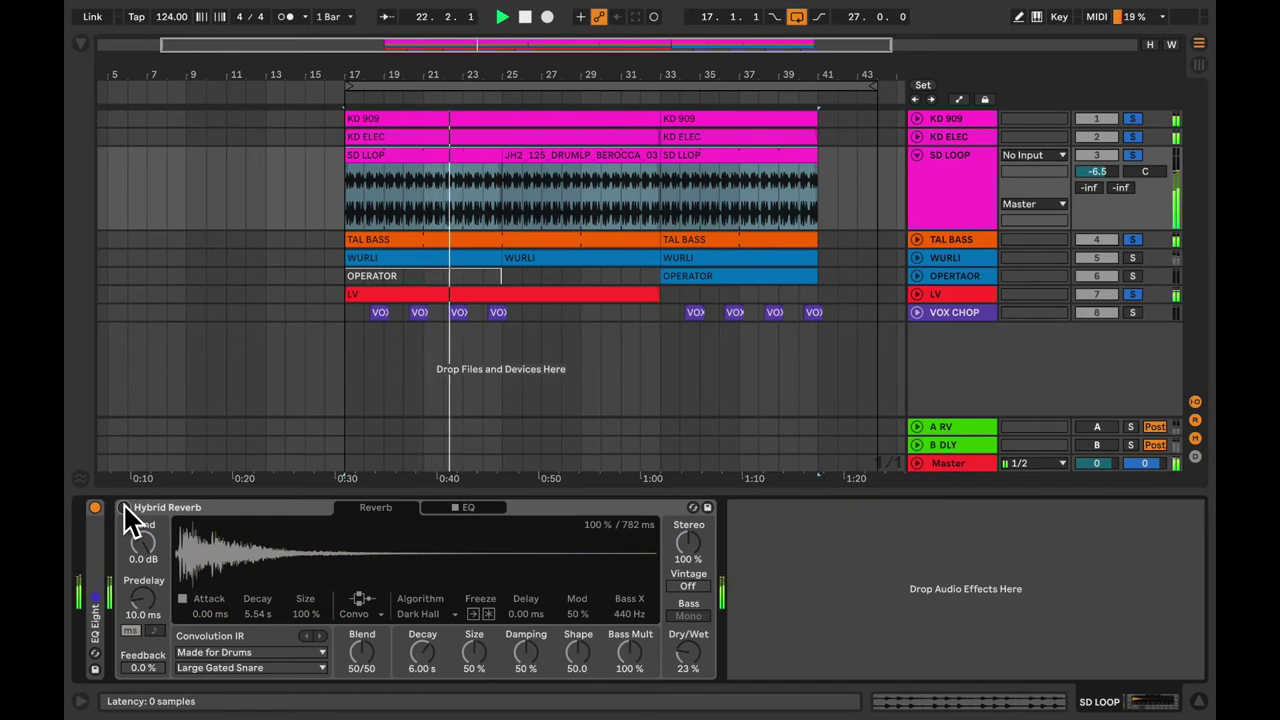
click(124, 508)
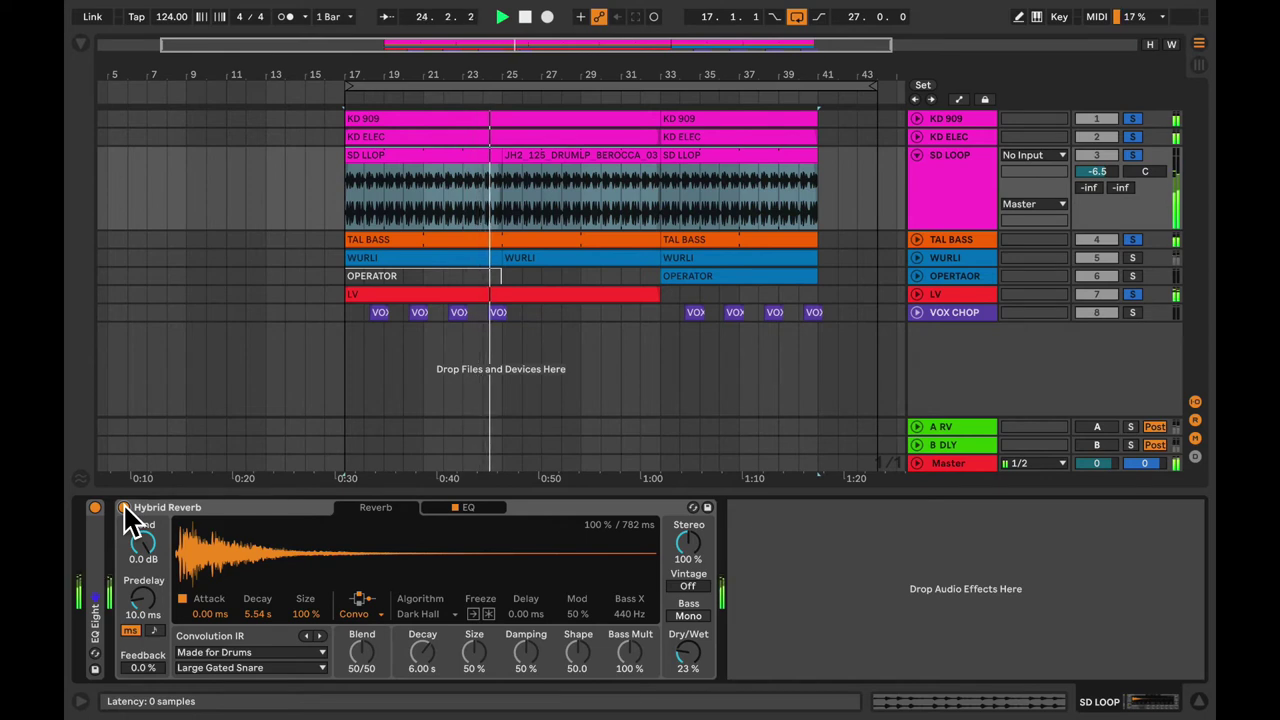
key(space)
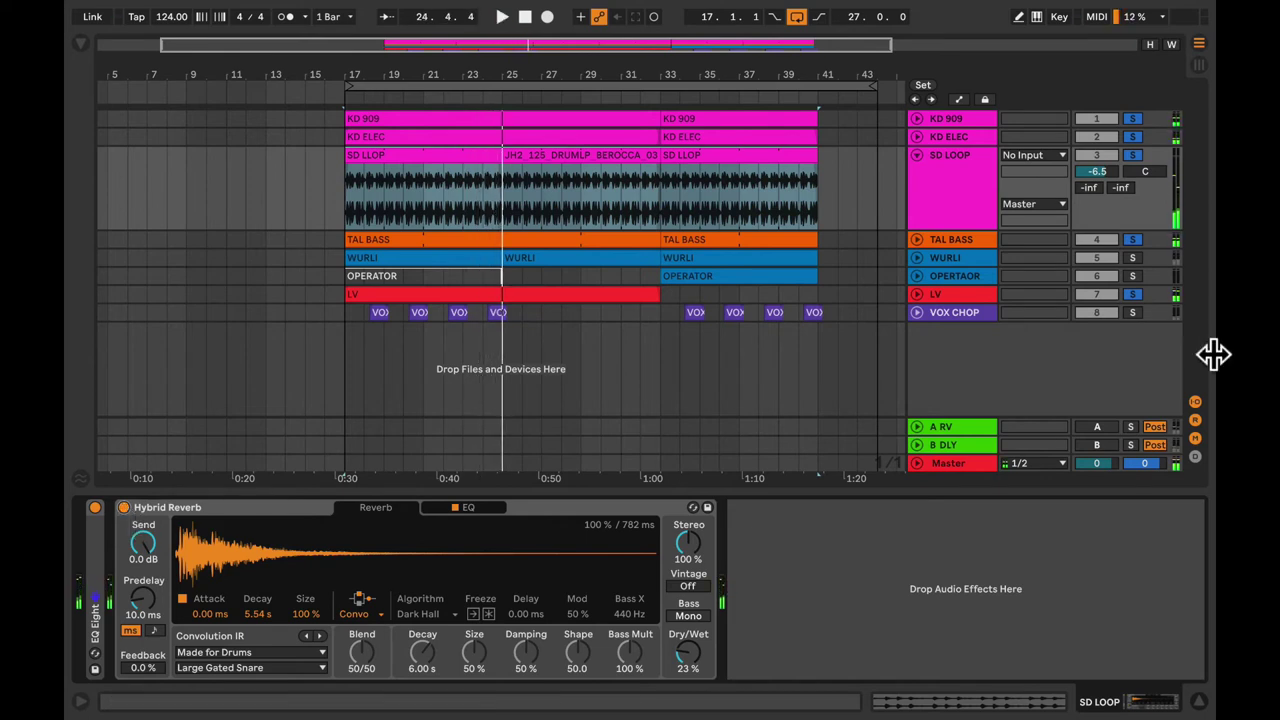
- Unsolo the LV, TAL BASS, SD LOOP, KD ELEC and KD 909 tracks
click(1132, 294)
click(1132, 239)
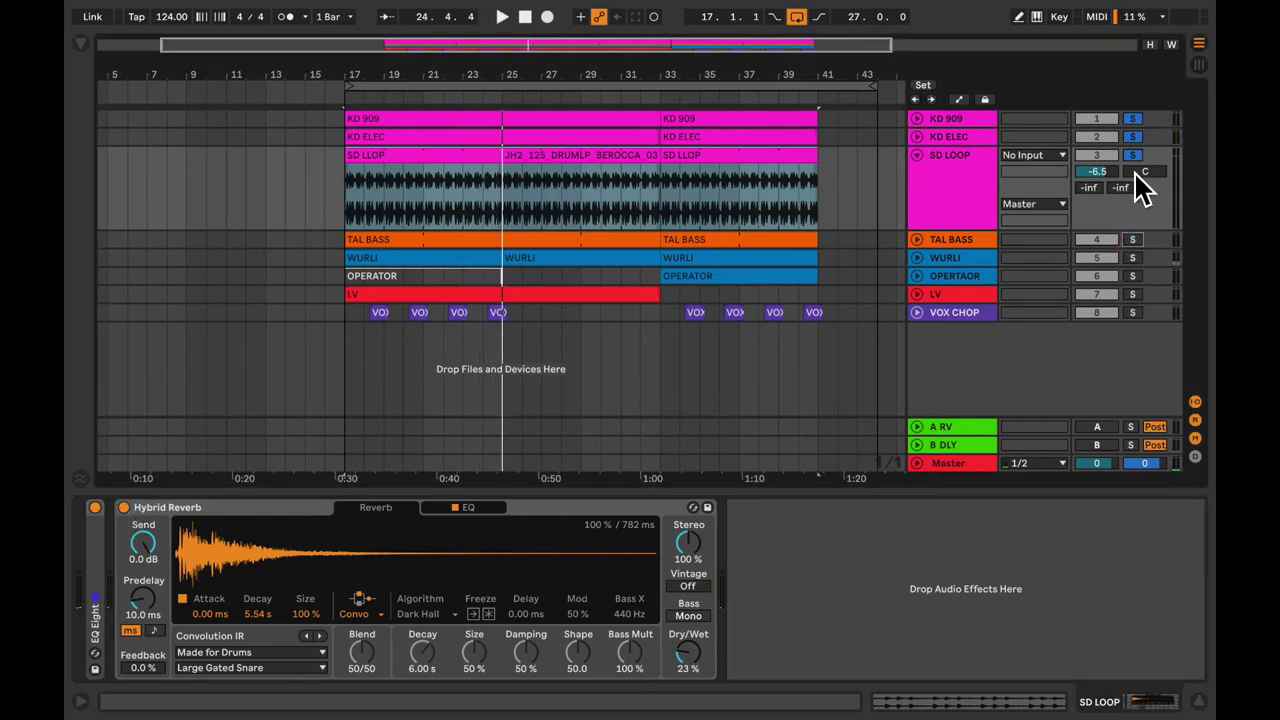
click(1132, 155)
click(1132, 136)
click(1132, 118)
- Unfold, solo and select the WURLI track to show its devices
click(917, 258)
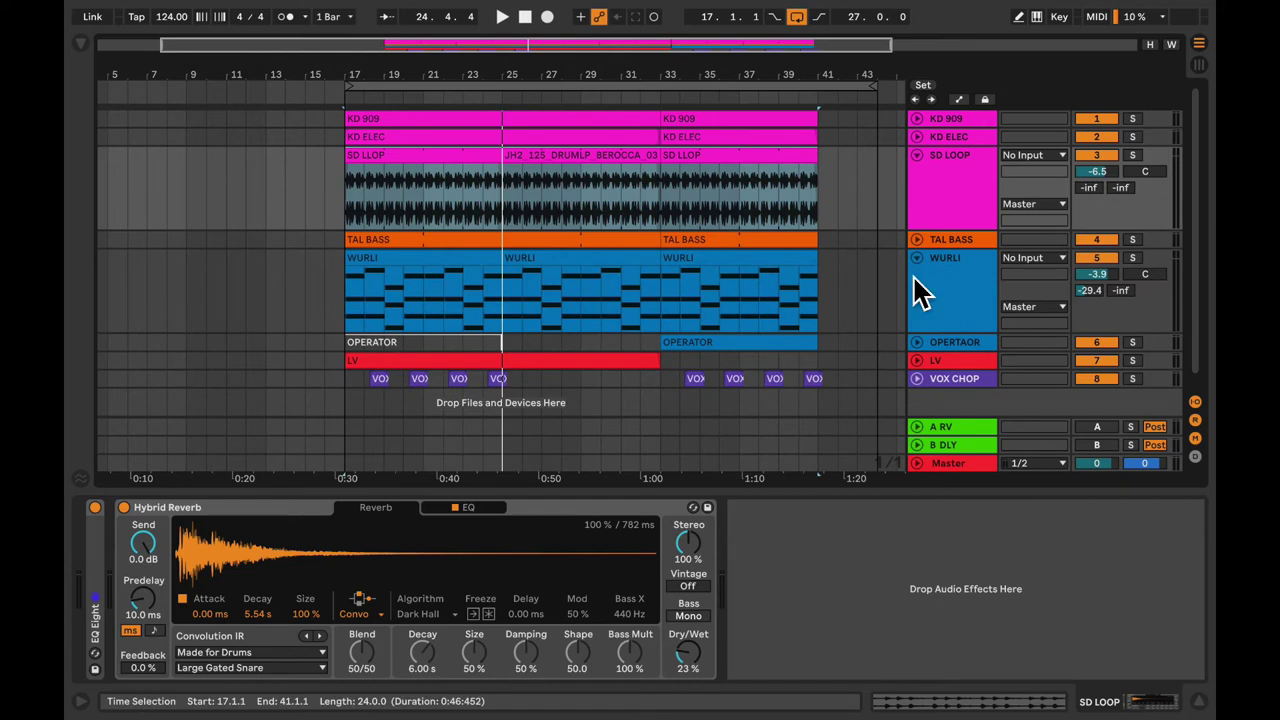
click(1133, 258)
click(948, 274)
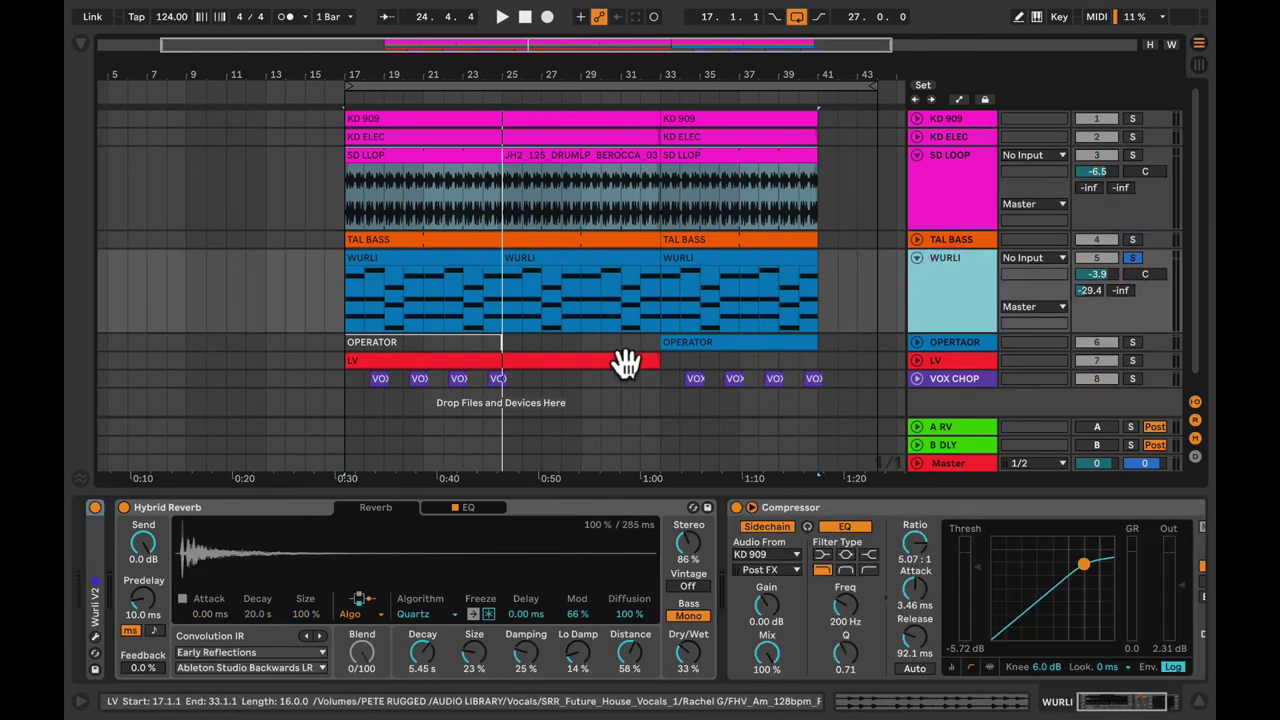
- Bypass WURLI's Hybrid Reverb and Compressor, and play the track from bar 17, switching Hybrid Reverb back on during playback
click(123, 508)
click(737, 508)
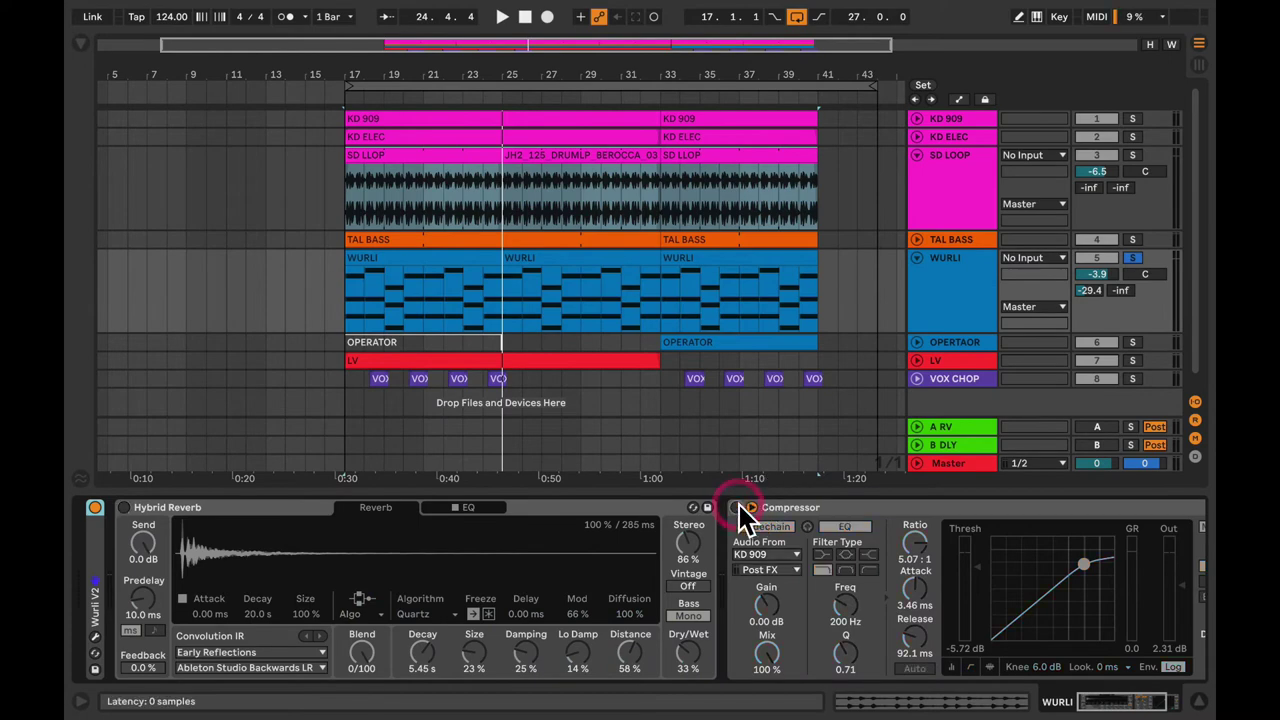
click(345, 290)
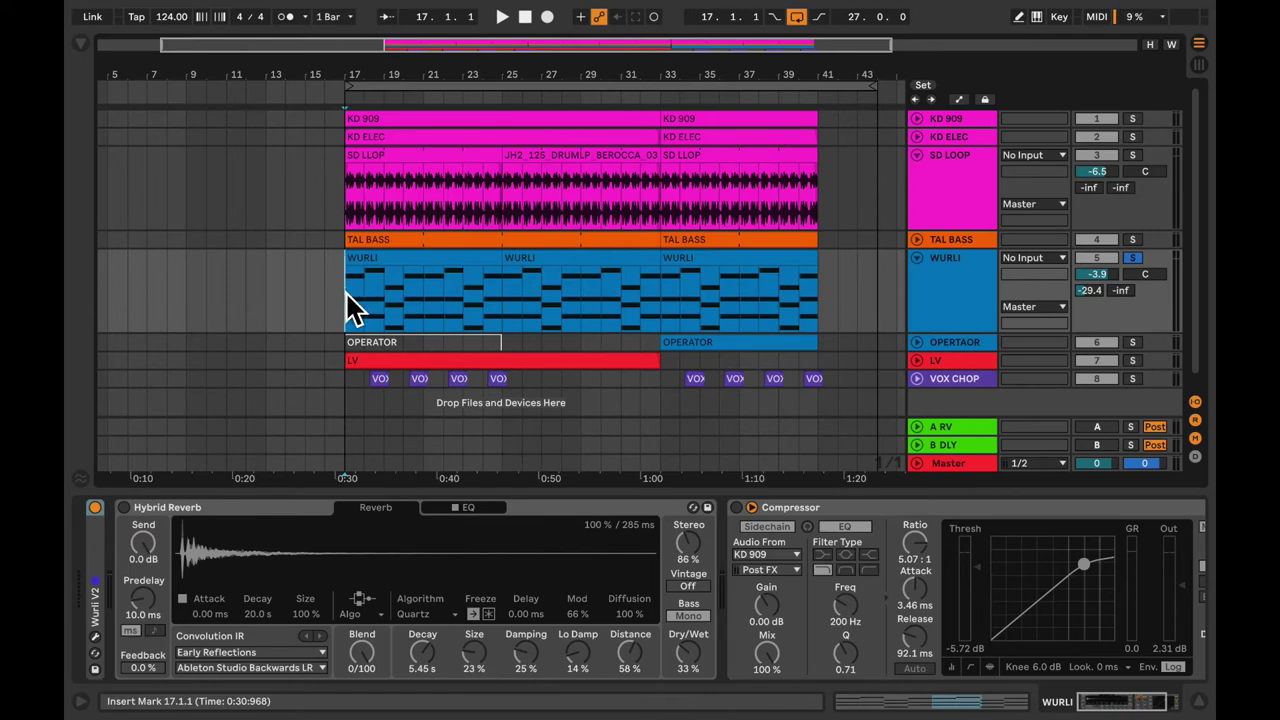
key(space)
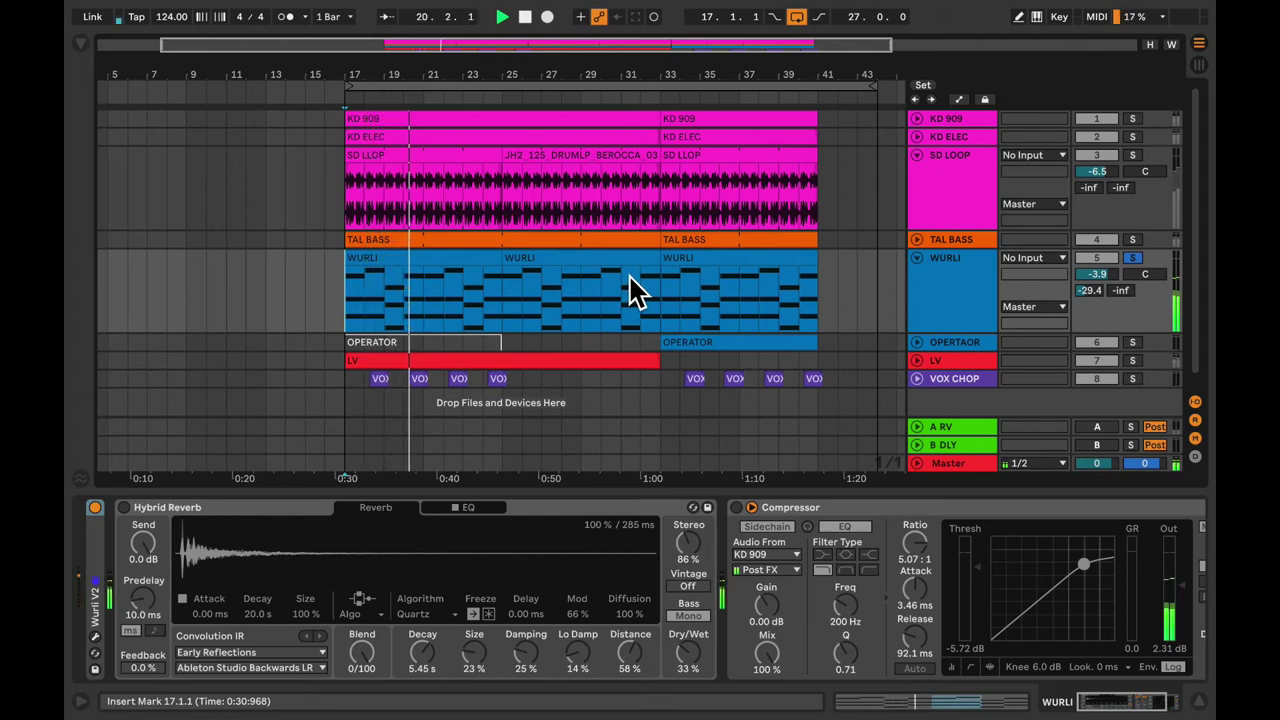
click(120, 515)
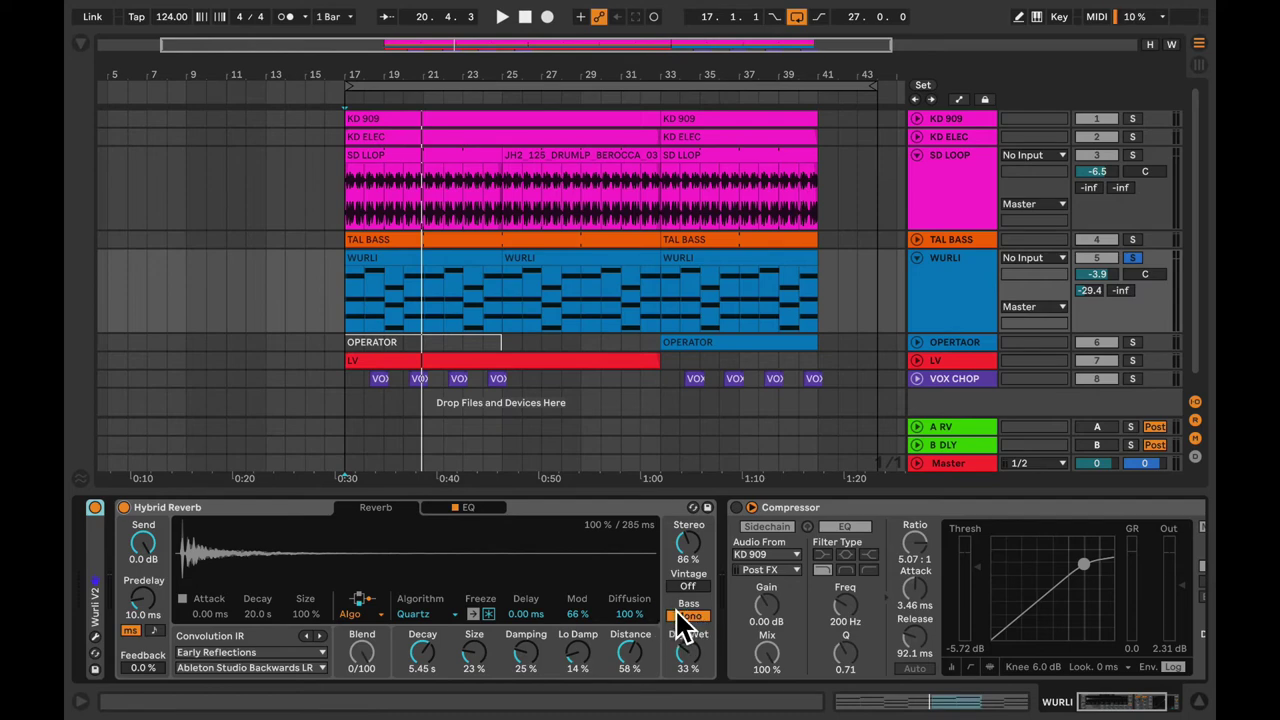
- Examine the low-cut band in the EQ of WURLI's Hybrid Reverb and return to the reverb settings
click(489, 512)
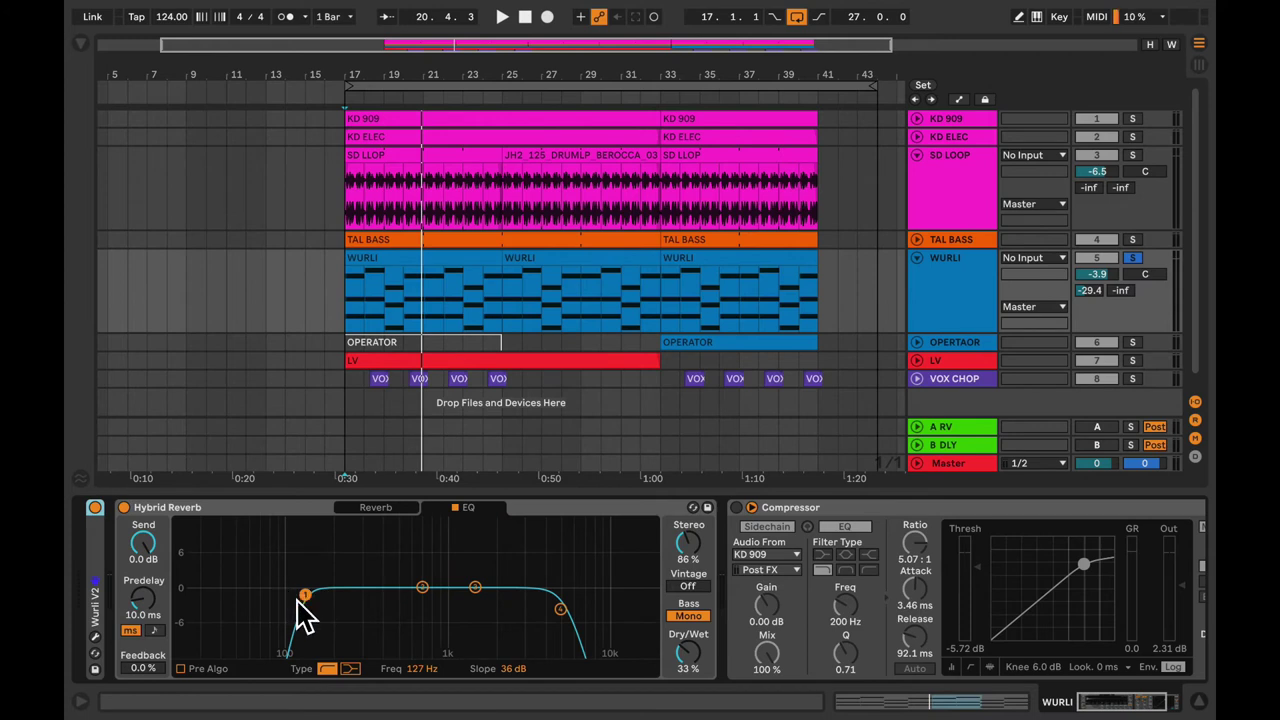
click(300, 597)
drag(301, 597, 308, 598)
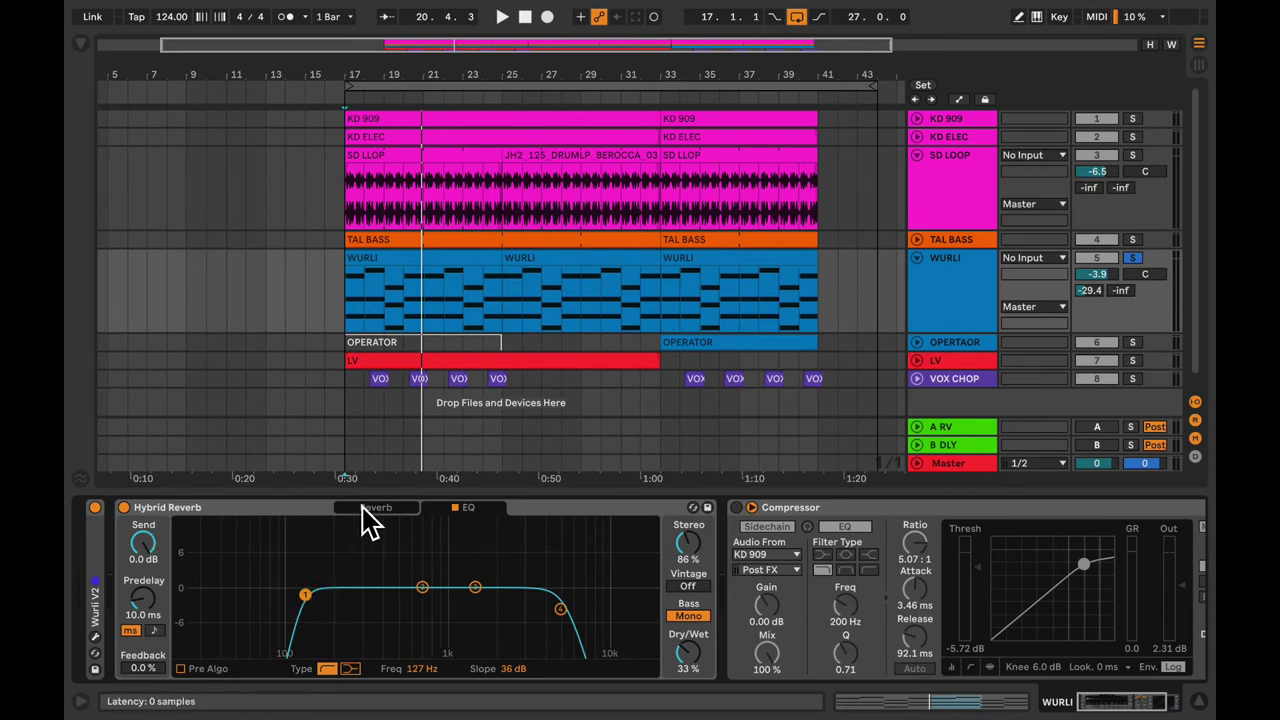
click(363, 507)
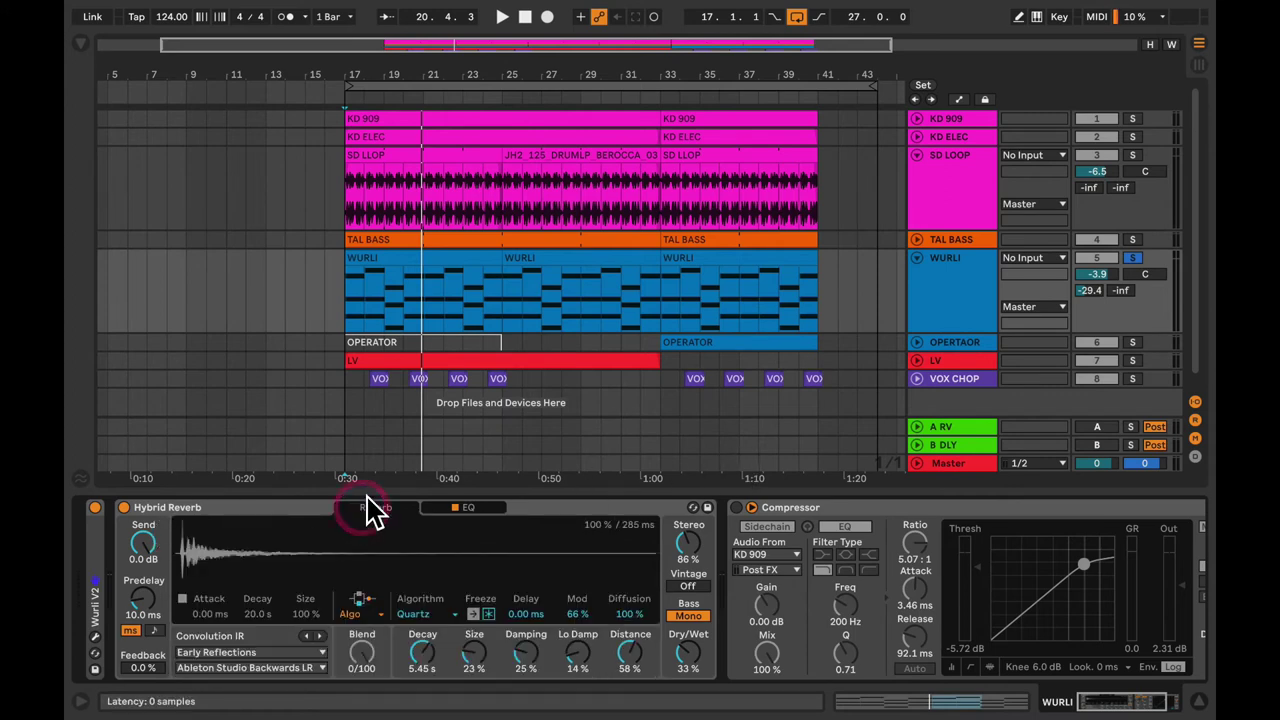
- Replay WURLI from bar 17 with Hybrid Reverb bypassed, and switch the reverb on during playback
click(124, 507)
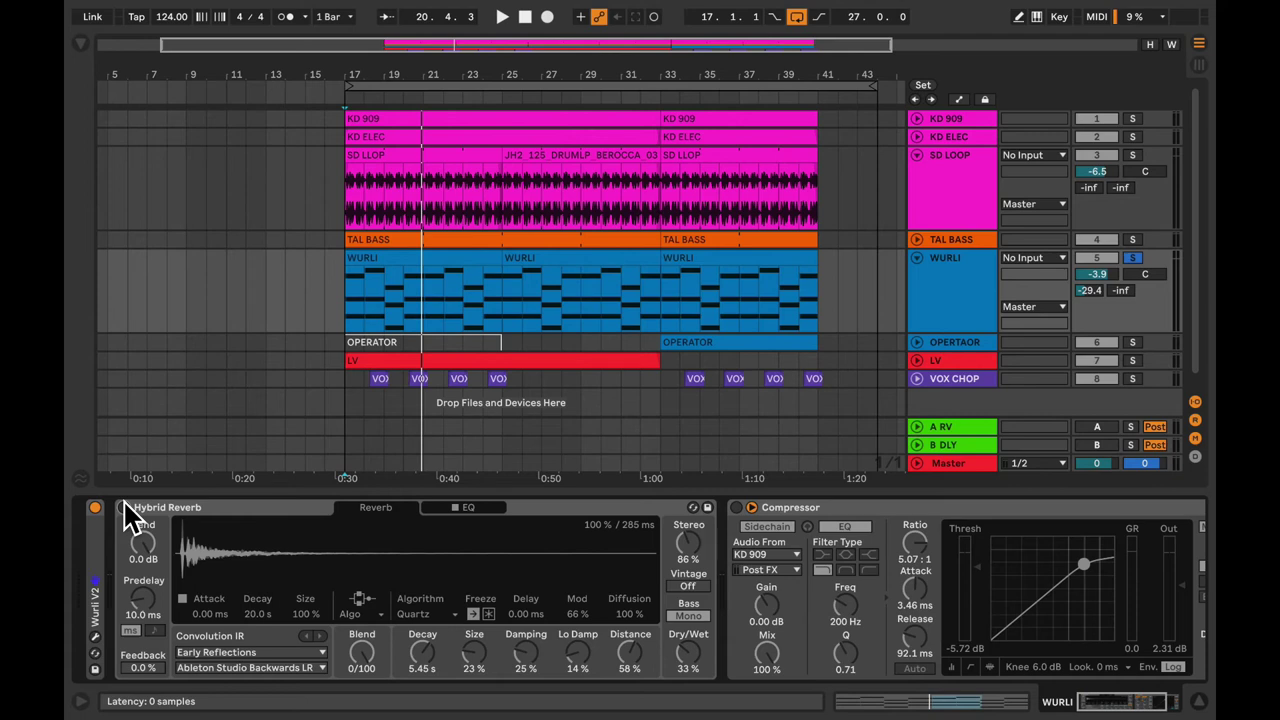
key(space)
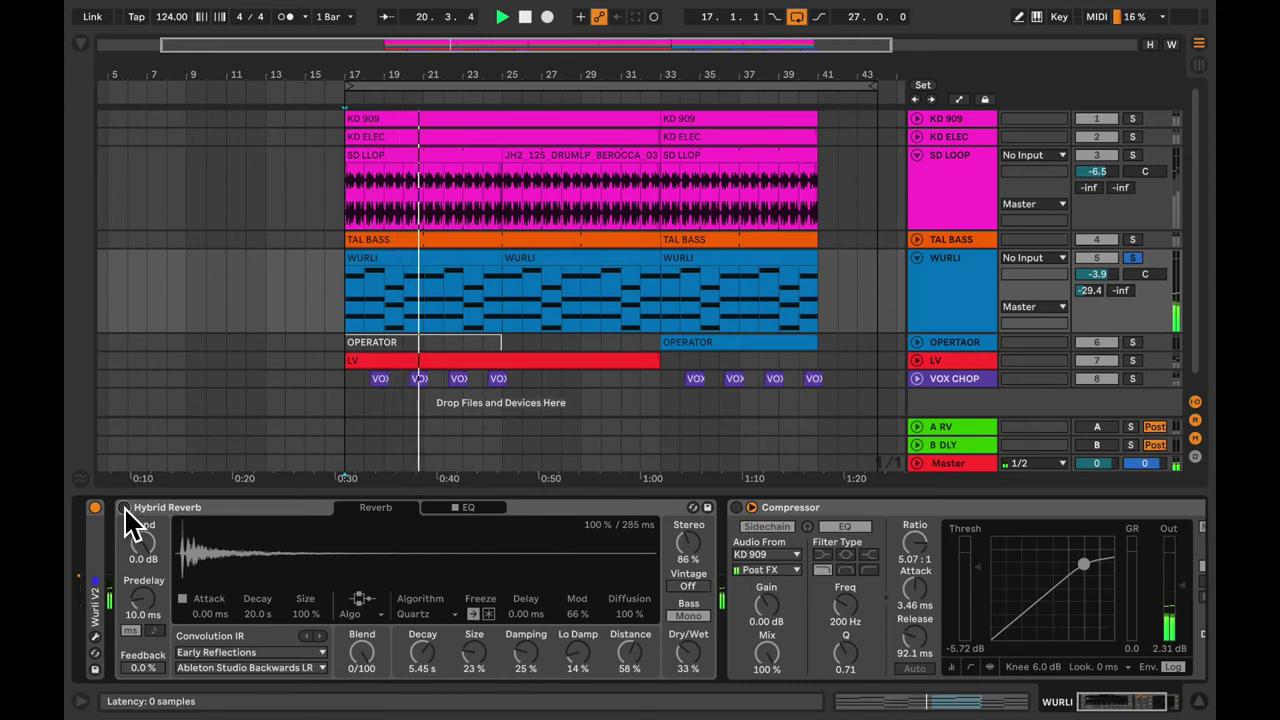
click(123, 508)
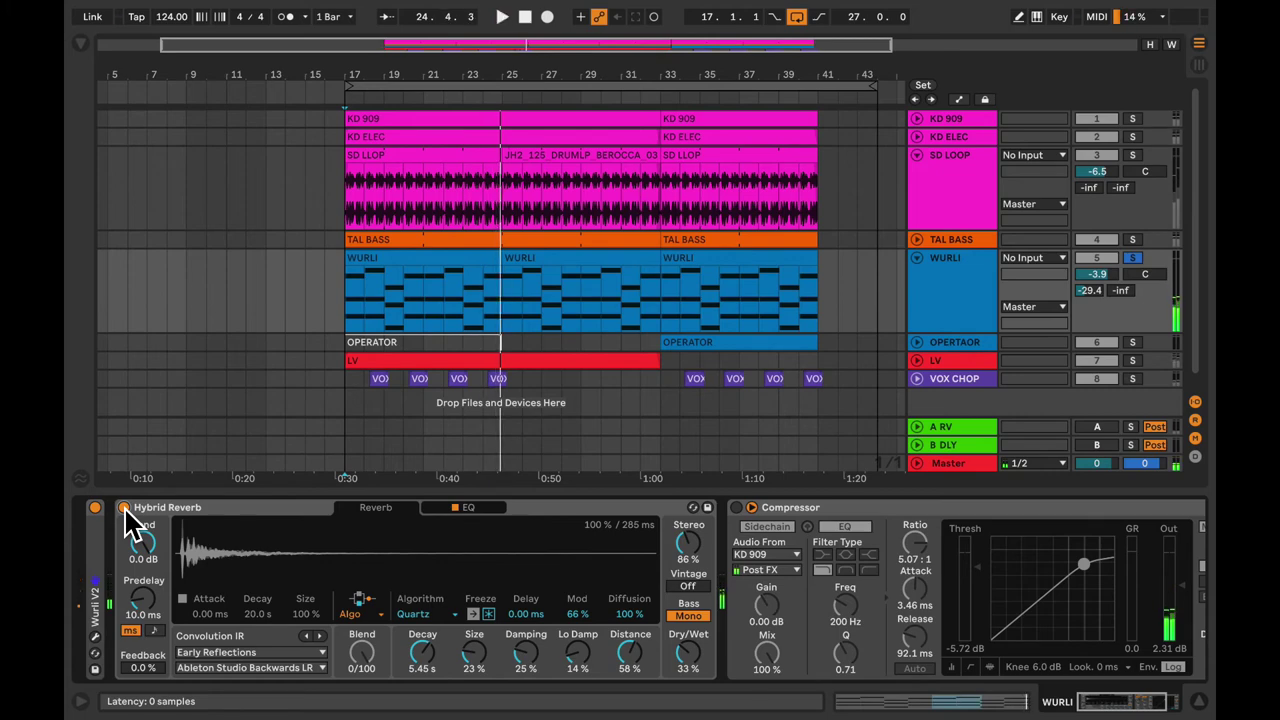
- Solo TAL BASS, SD LOOP, KD ELEC and KD 909 alongside WURLI and play with WURLI's Hybrid Reverb bypassed, switching it on during playback
click(1133, 242)
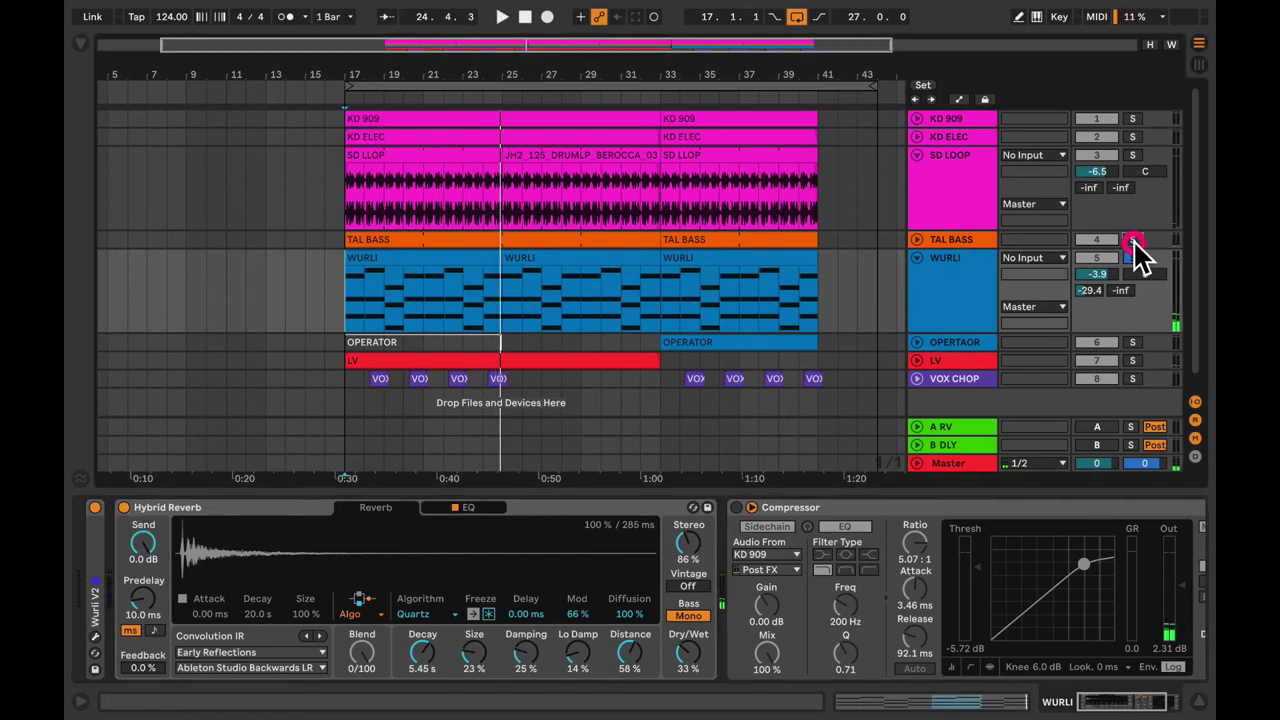
click(1133, 136)
click(1133, 118)
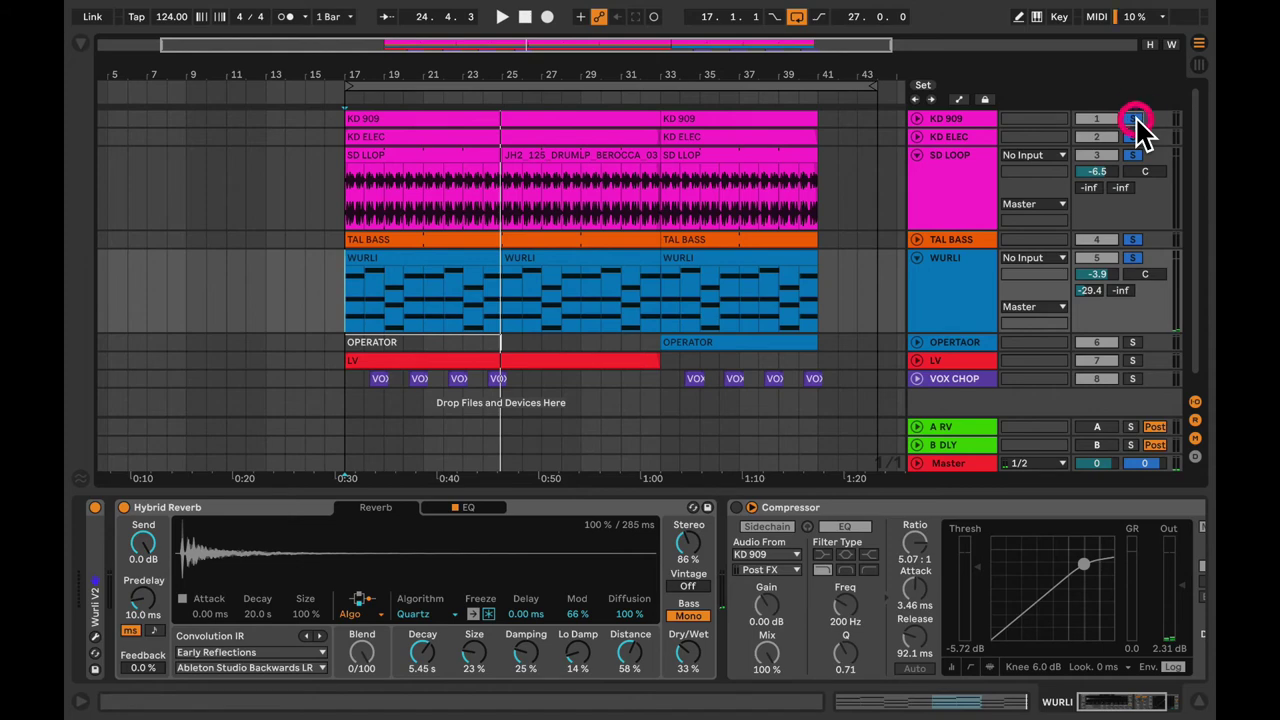
click(122, 507)
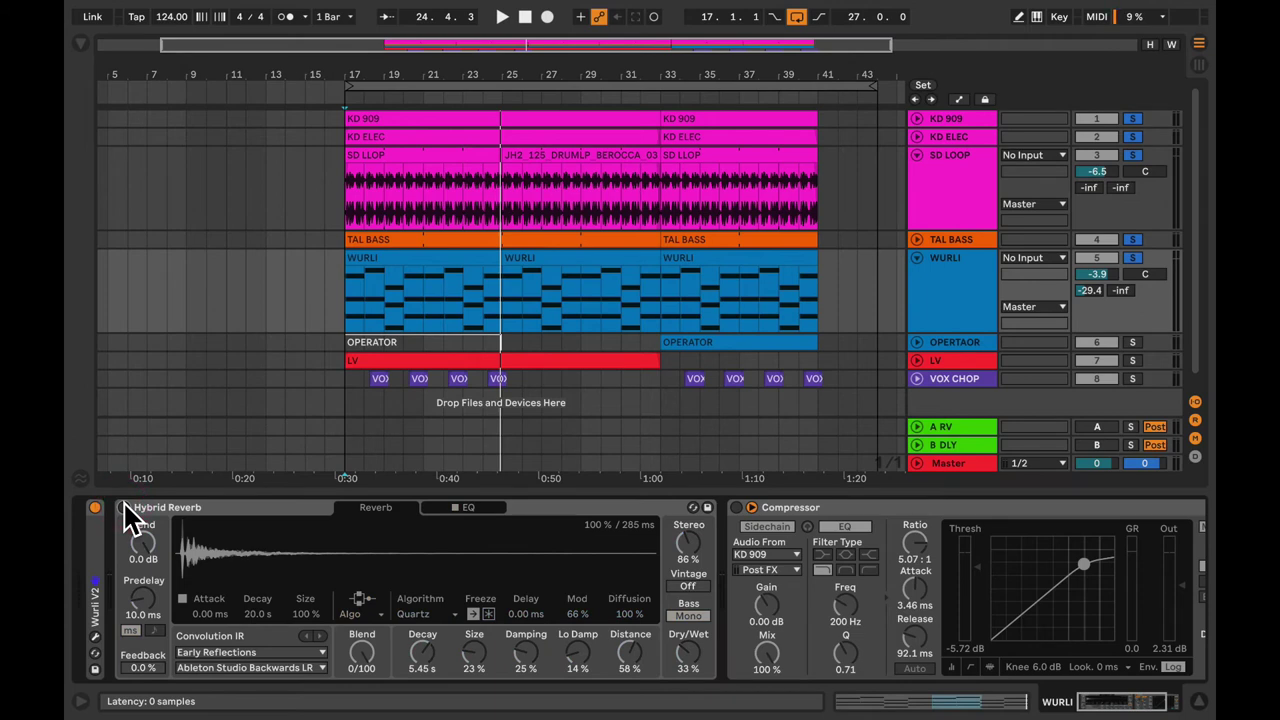
key(space)
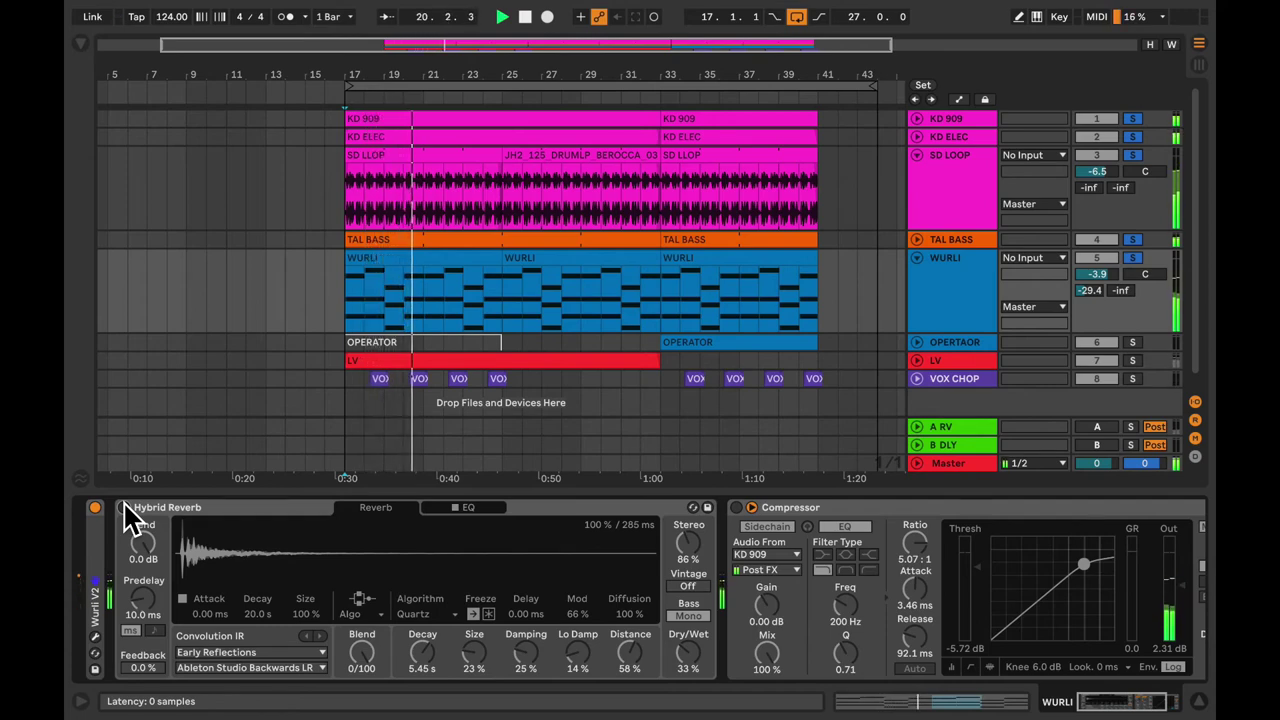
click(123, 507)
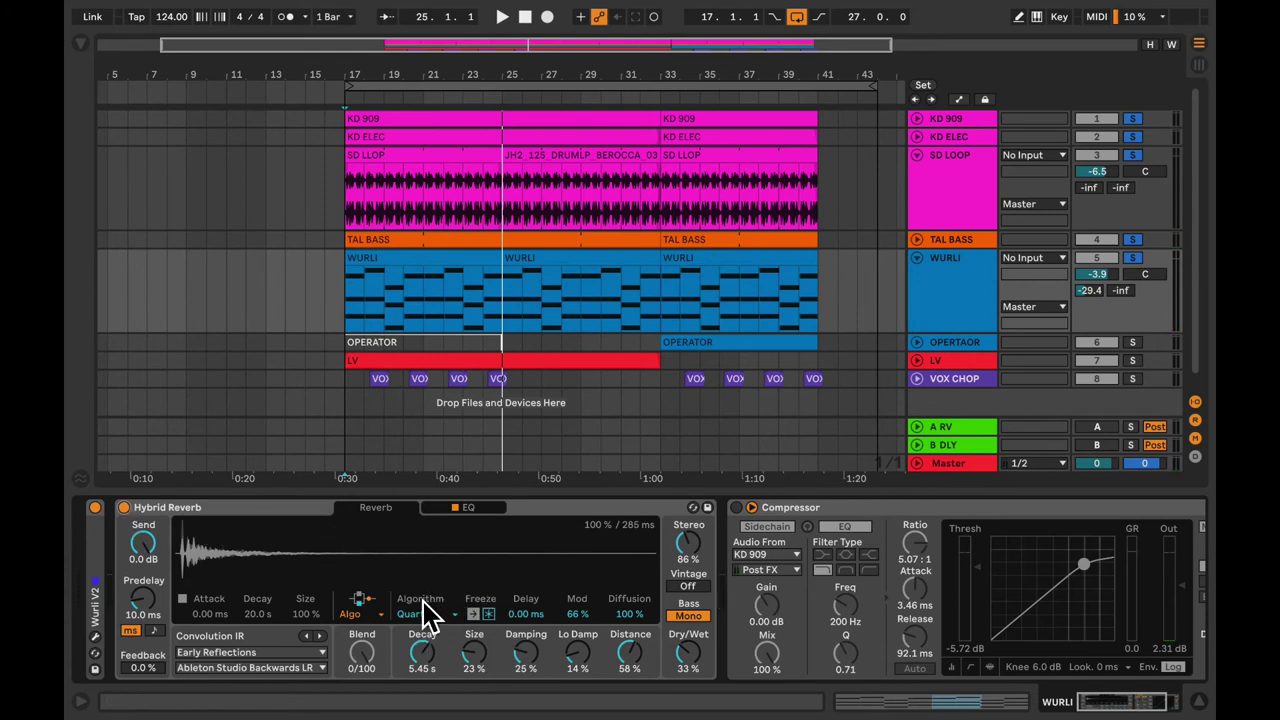
- Play WURLI alone from bar 17 with its Compressor switched on, unsoloing TAL BASS, SD LOOP, KD ELEC and KD 909
click(738, 508)
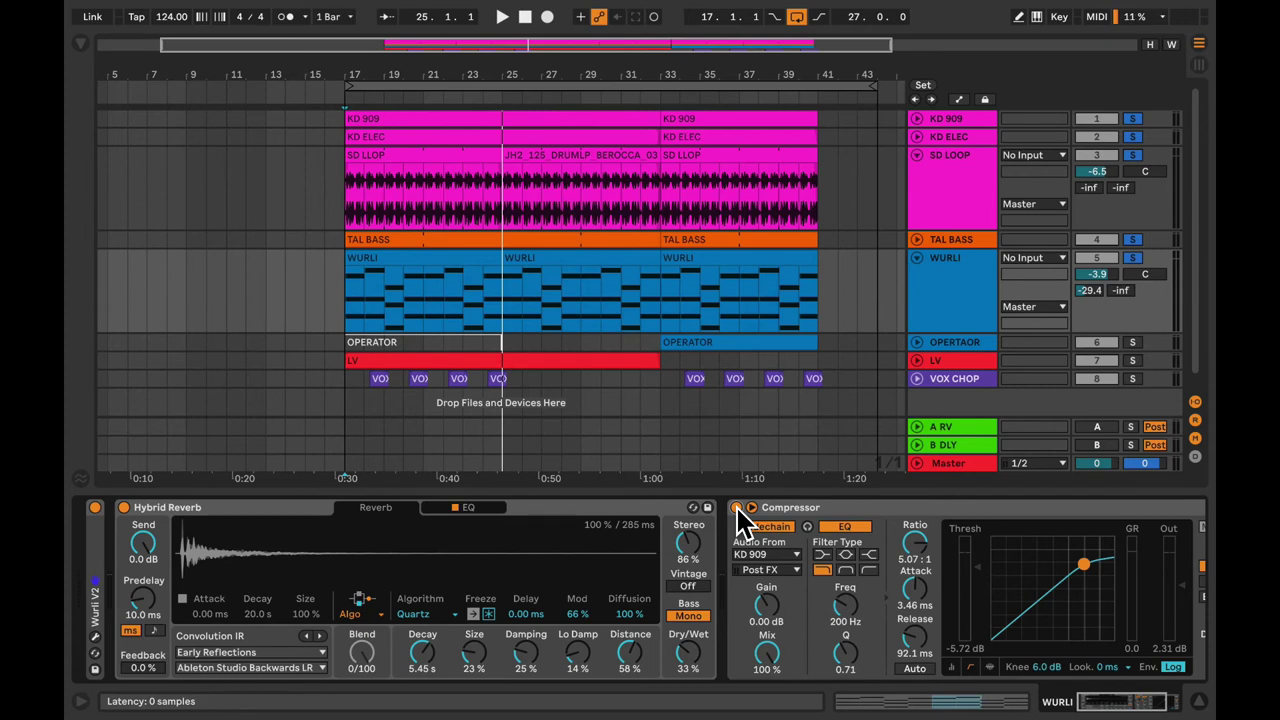
click(345, 292)
click(1133, 240)
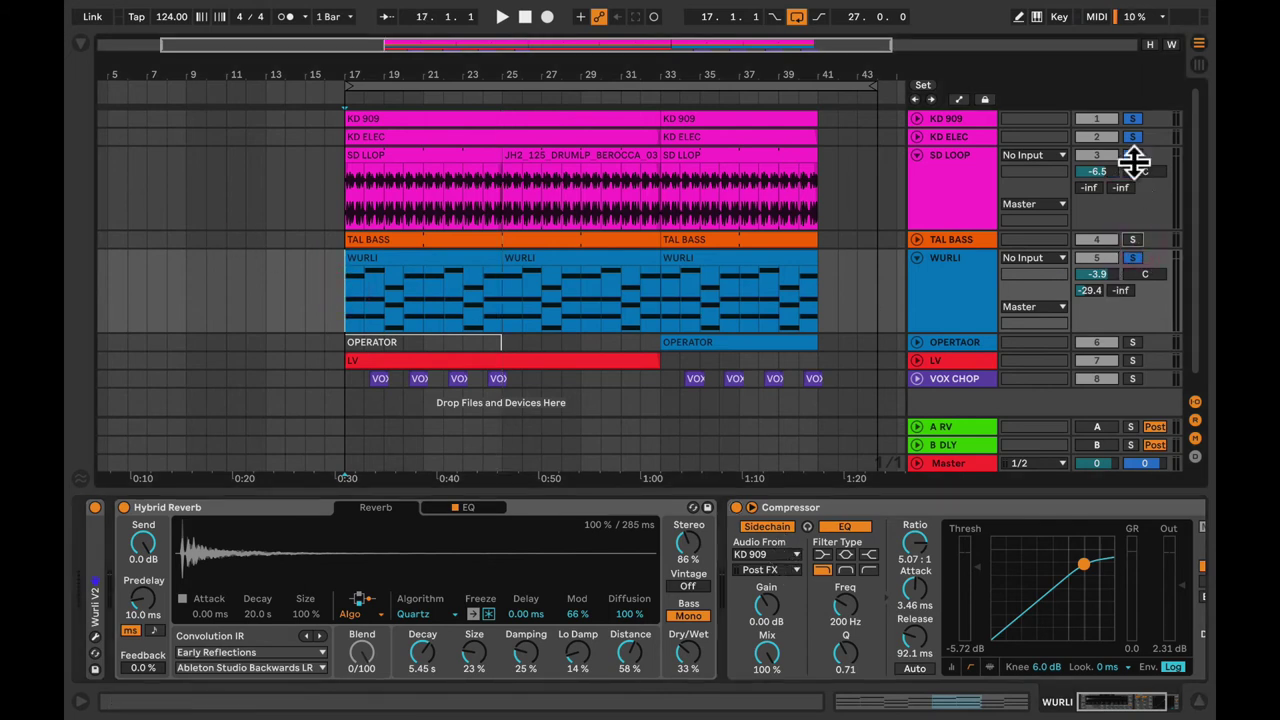
click(1132, 136)
click(1132, 118)
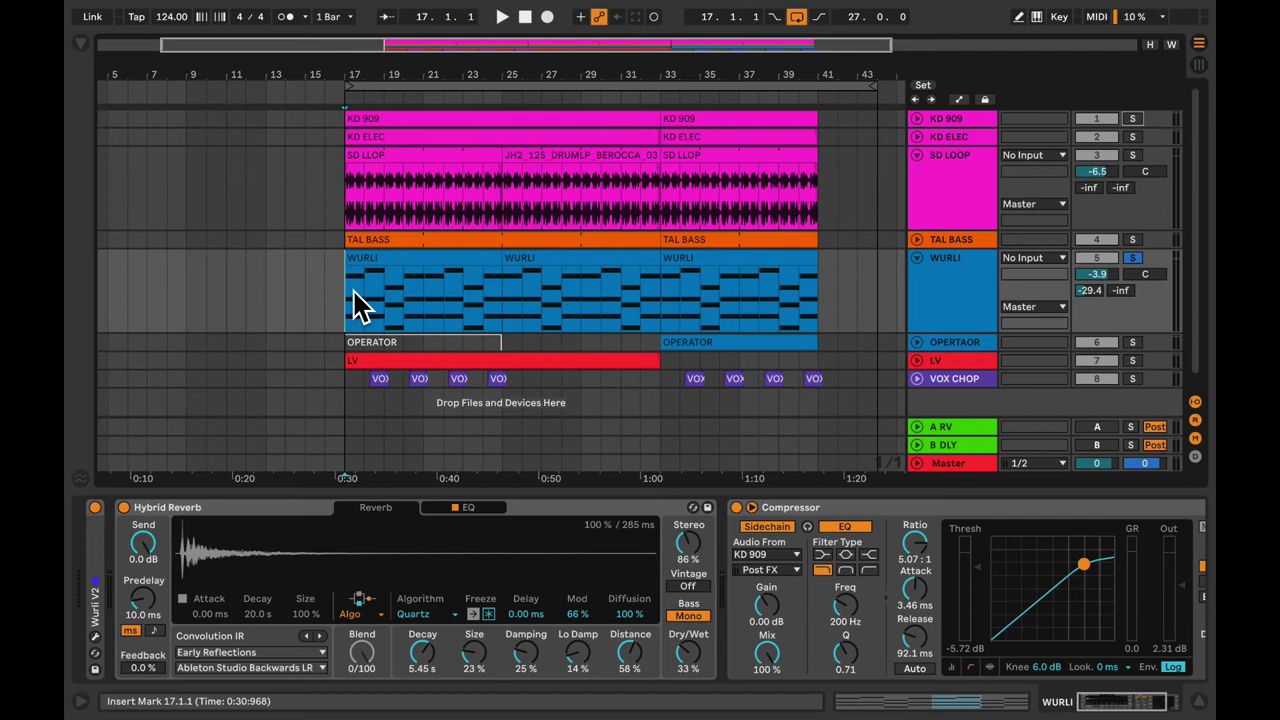
key(space)
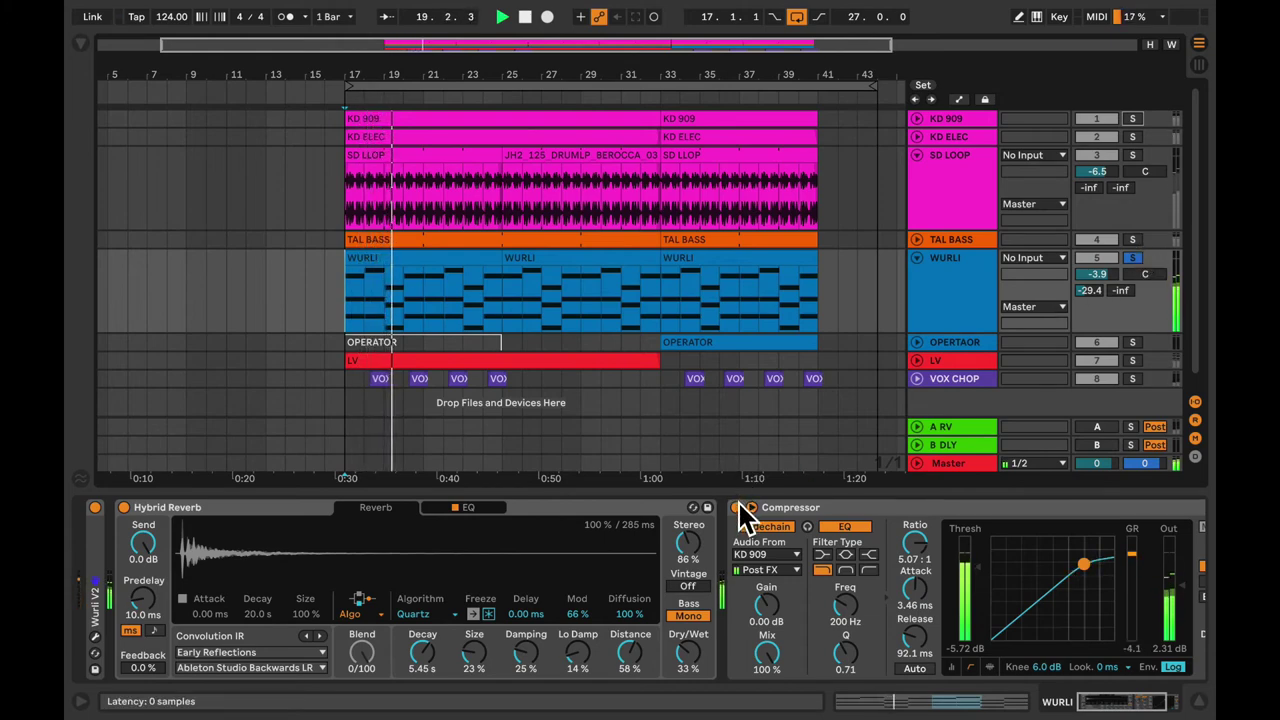
- Solo TAL BASS, SD LOOP, KD ELEC and KD 909 during playback, and toggle WURLI's Compressor off and back on
click(1133, 240)
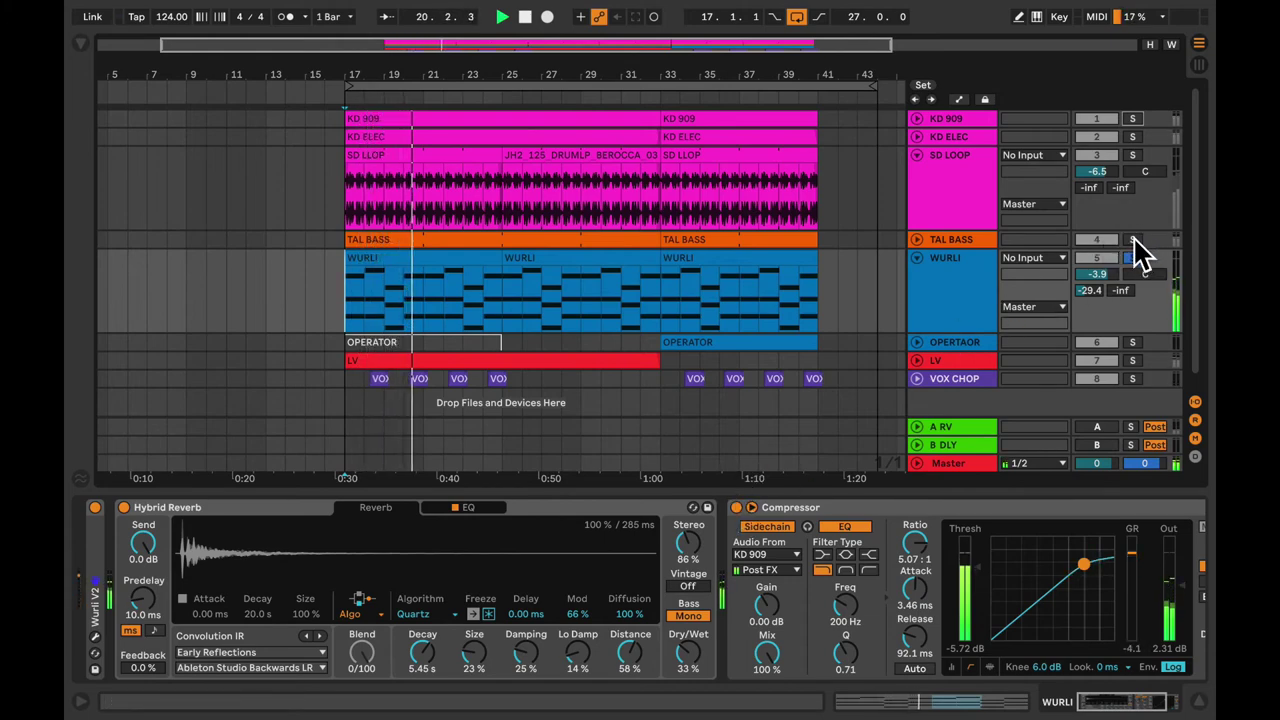
click(1133, 152)
click(1133, 118)
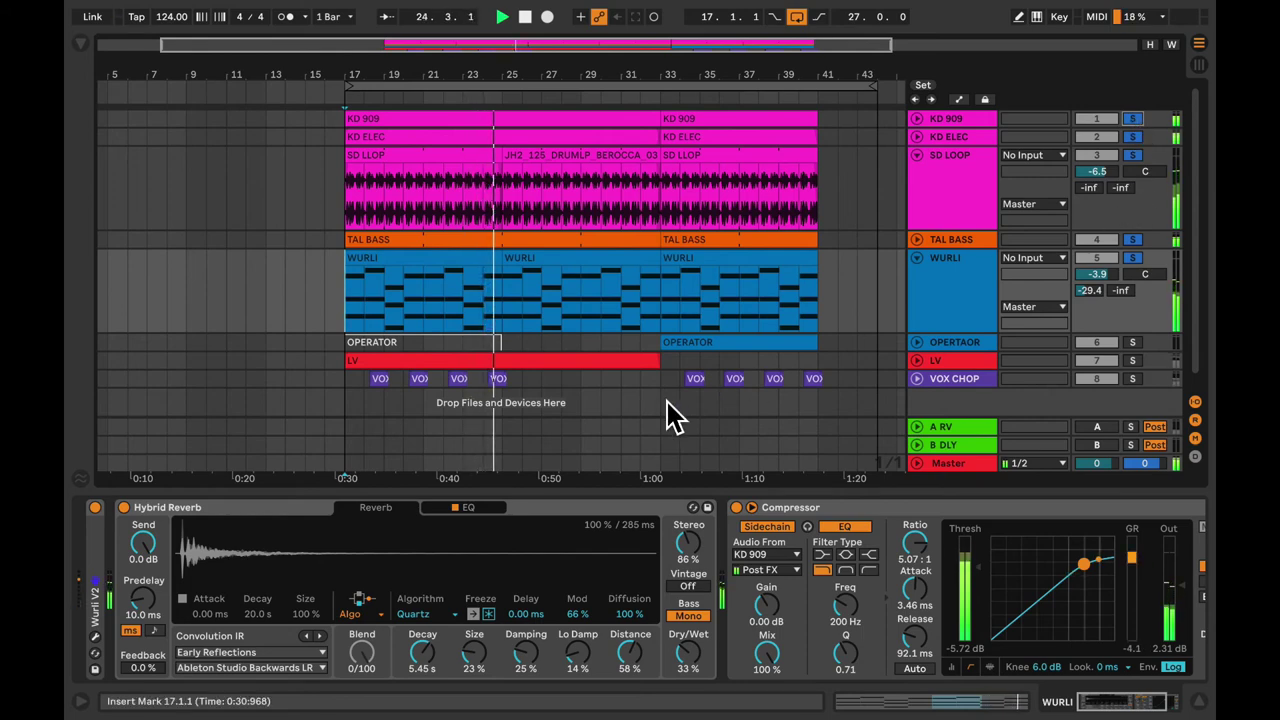
click(737, 507)
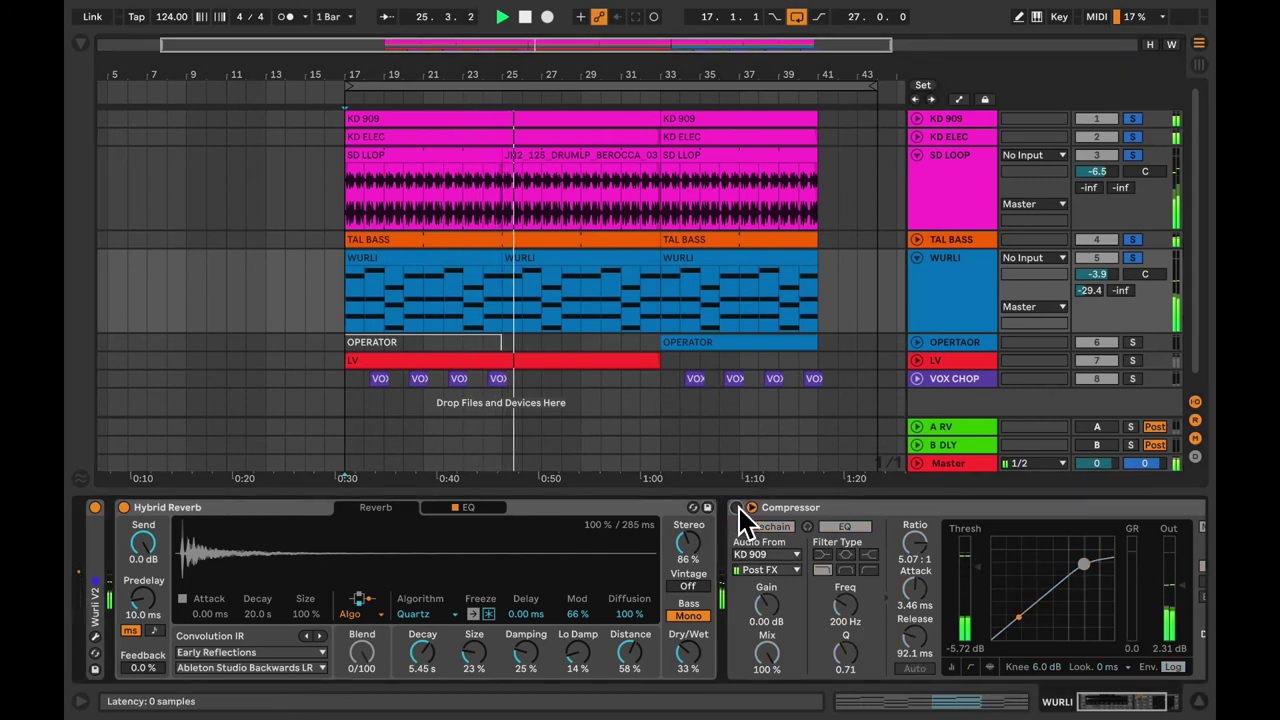
click(737, 507)
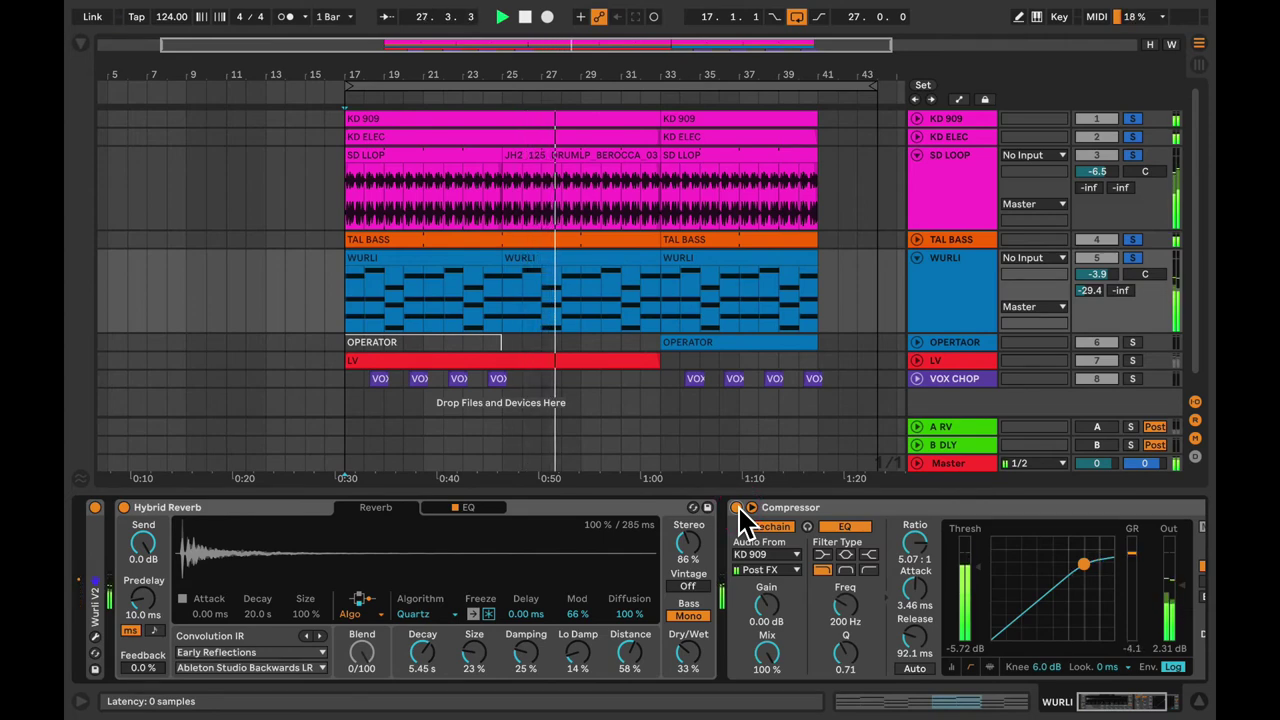
- Stop playback, fold all the tracks in the arrangement and clear every active solo
key(space)
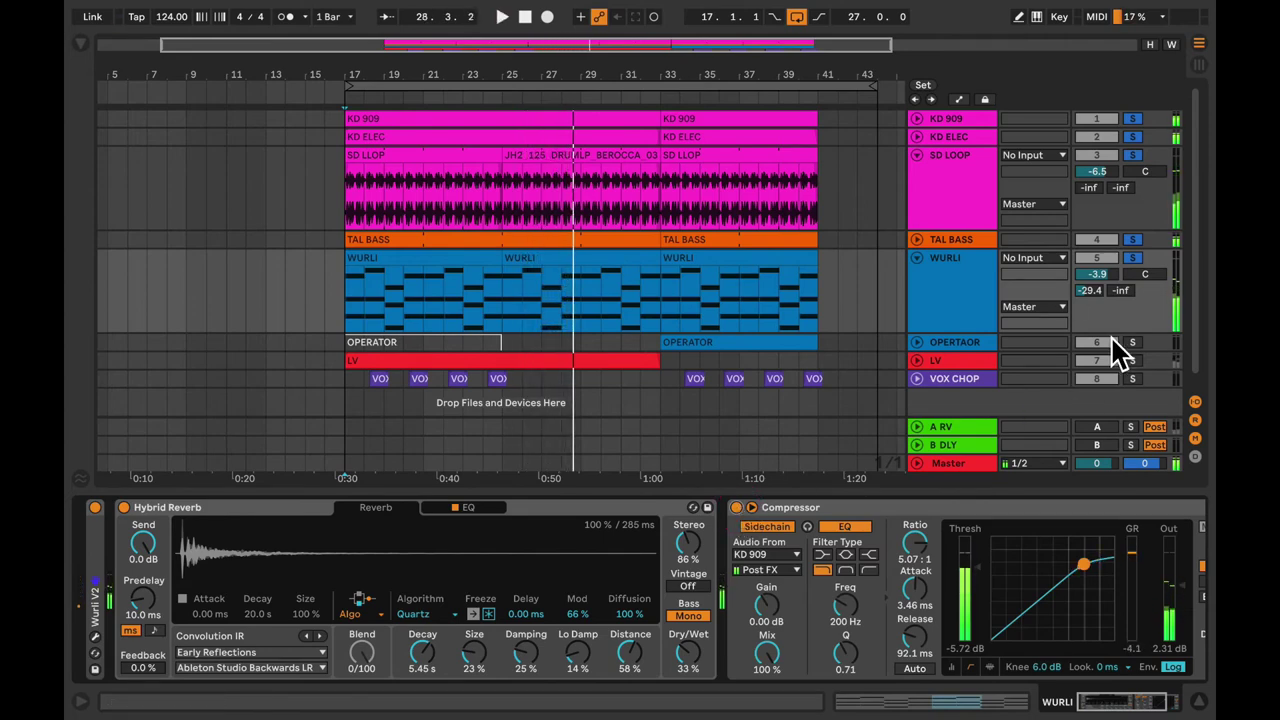
alt+click(916, 257)
click(1132, 191)
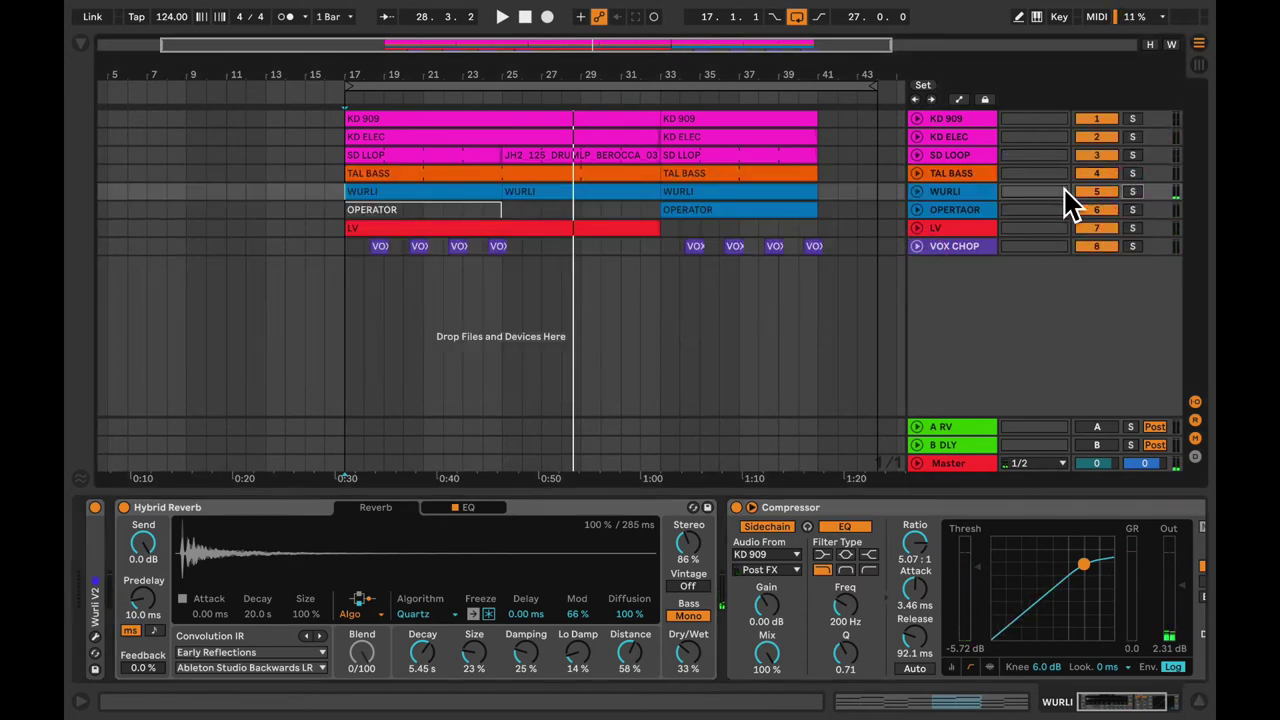
- Unfold the OPERTAOR track, show the devices for its bar 33 clip, and switch off Hybrid Reverb and Echo
click(917, 210)
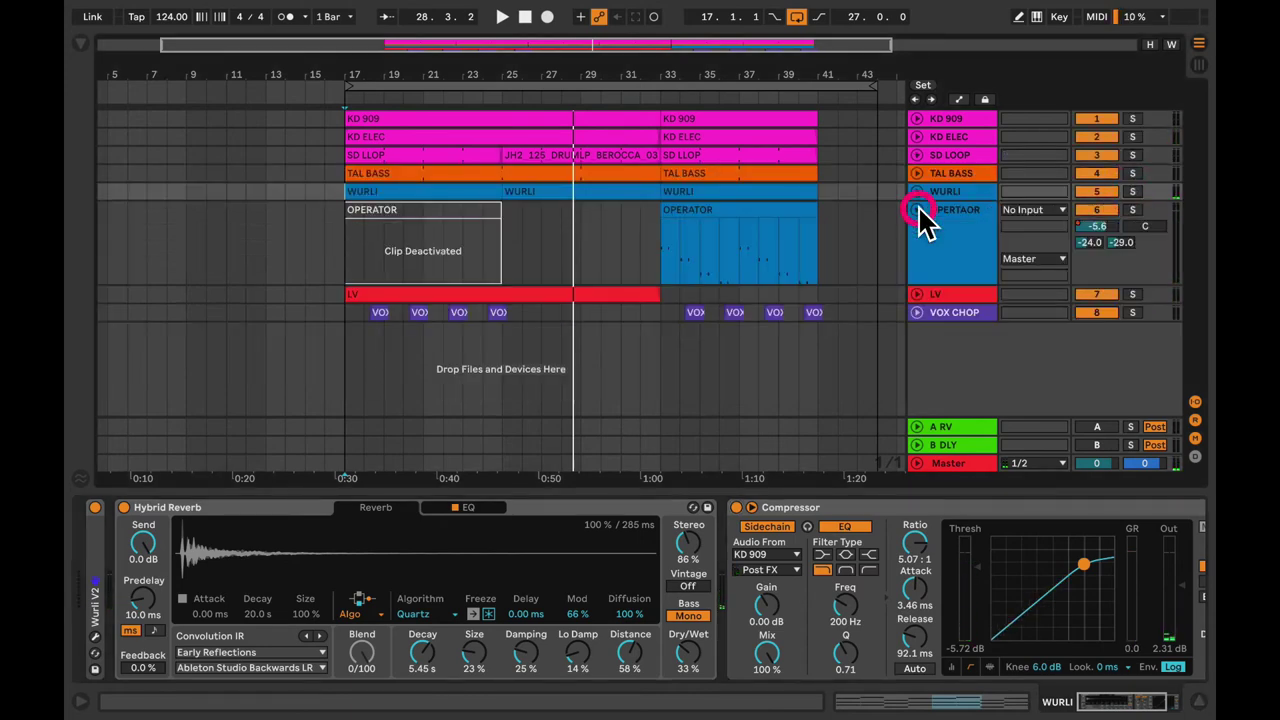
click(706, 214)
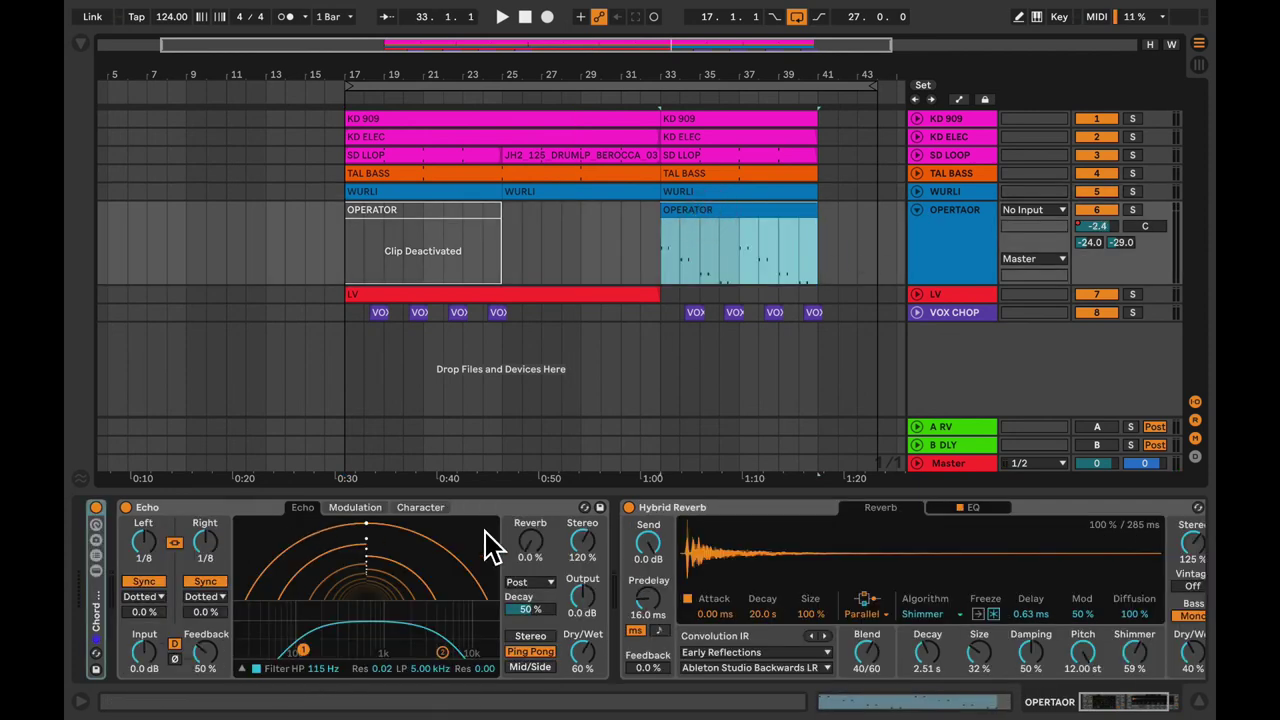
click(629, 508)
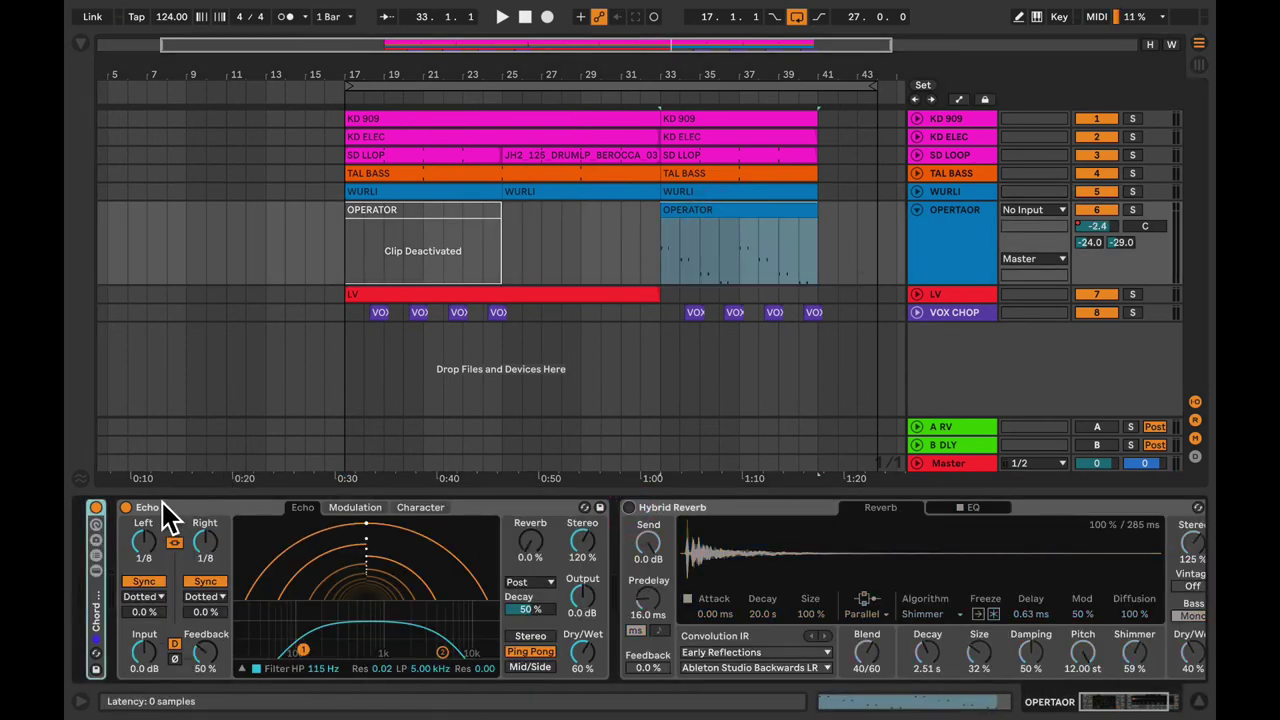
click(130, 508)
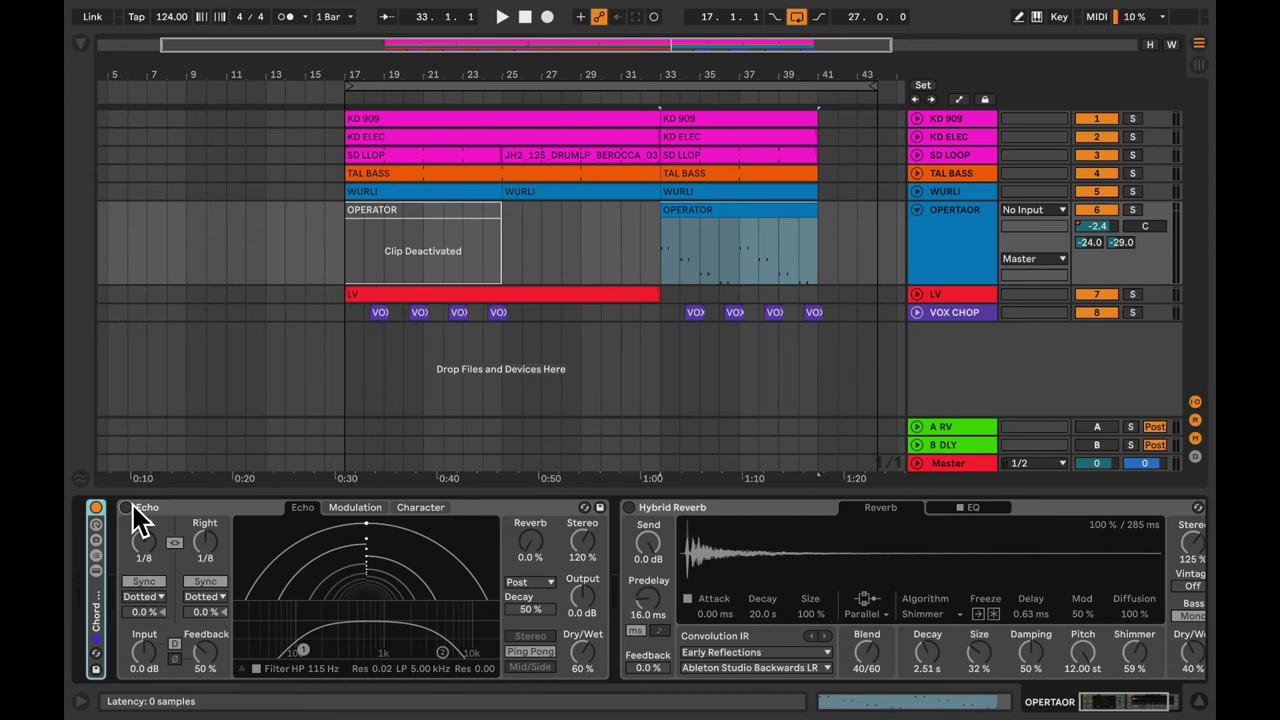
- Solo OPERTAOR and play it from bar 33 with both effects off, and again with Echo switched on
click(1137, 209)
click(661, 270)
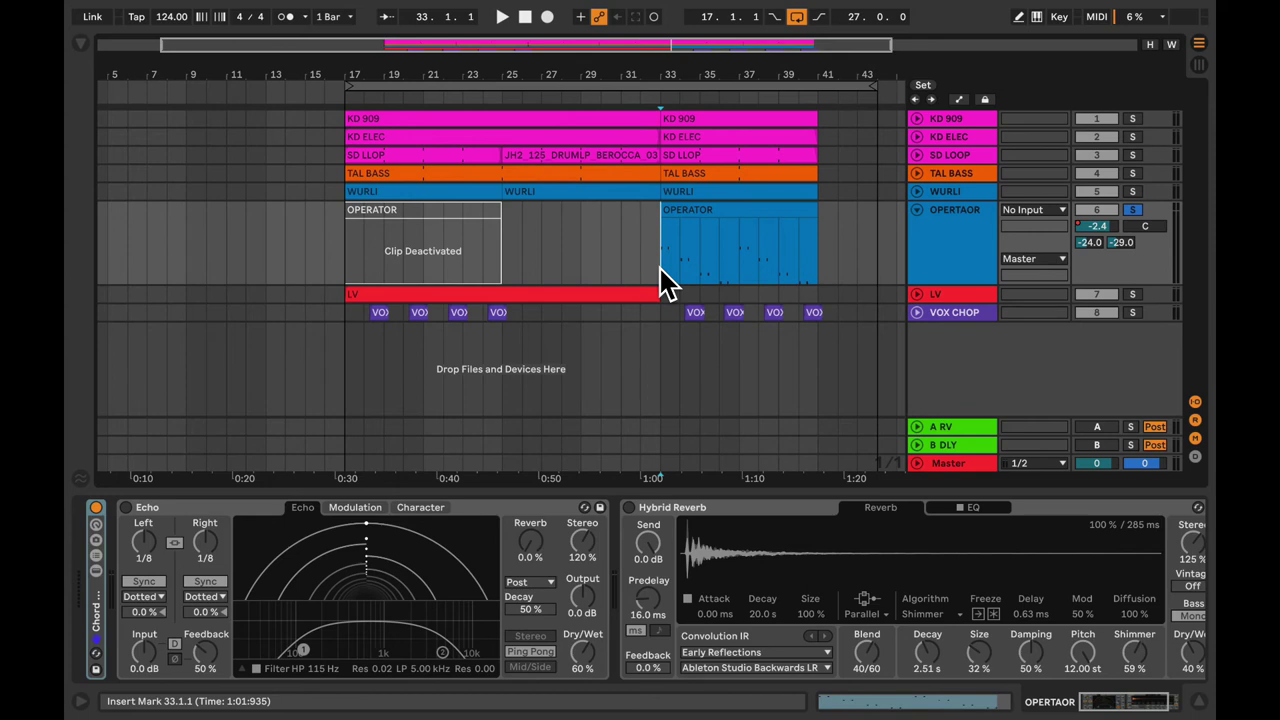
key(space)
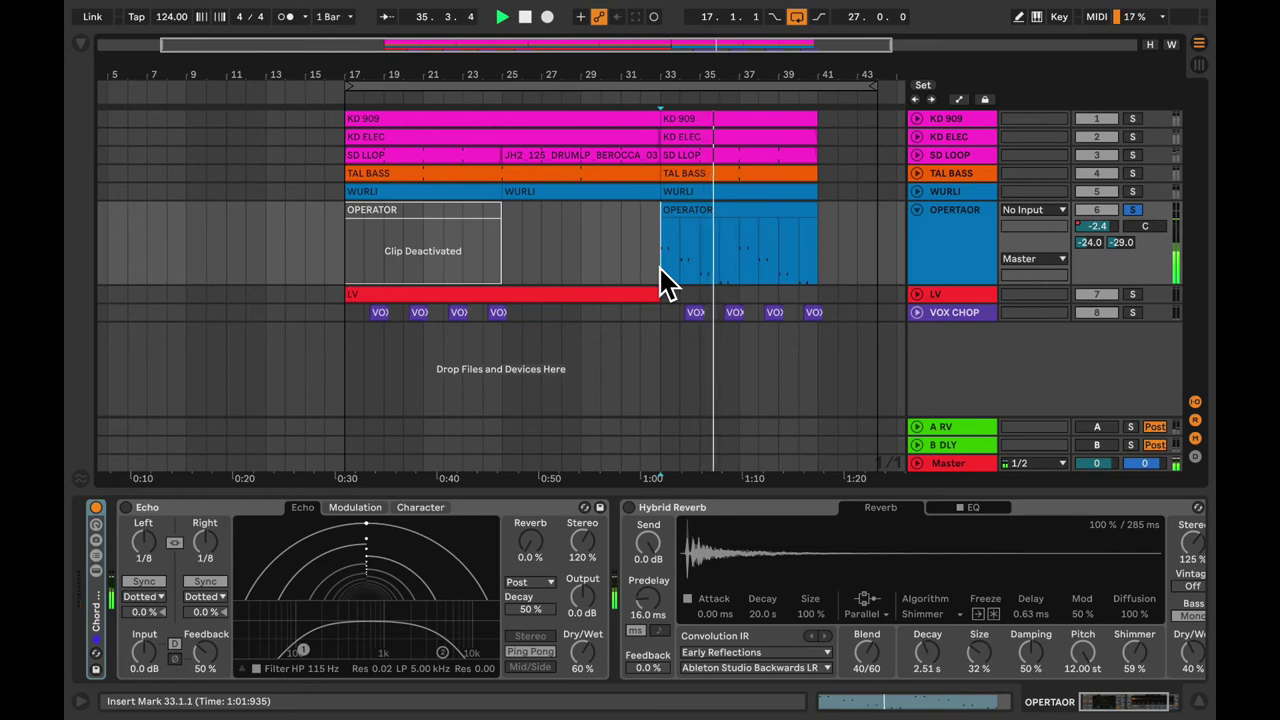
key(space)
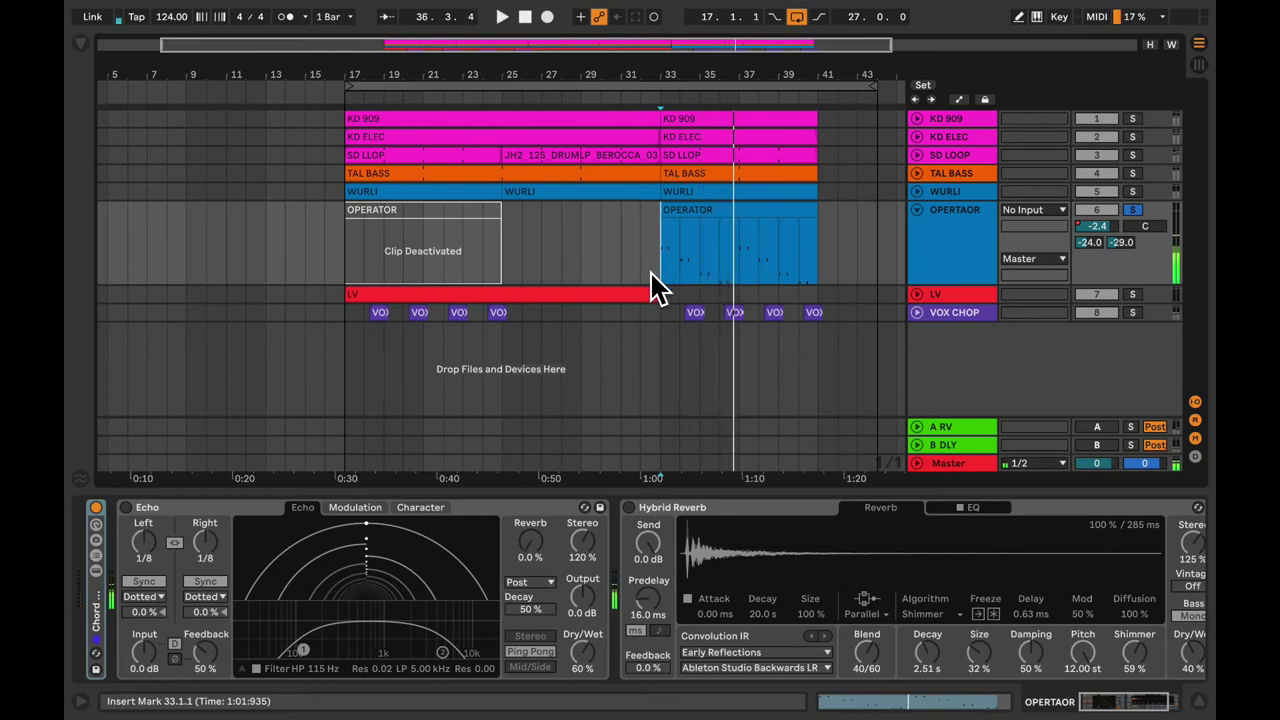
click(125, 507)
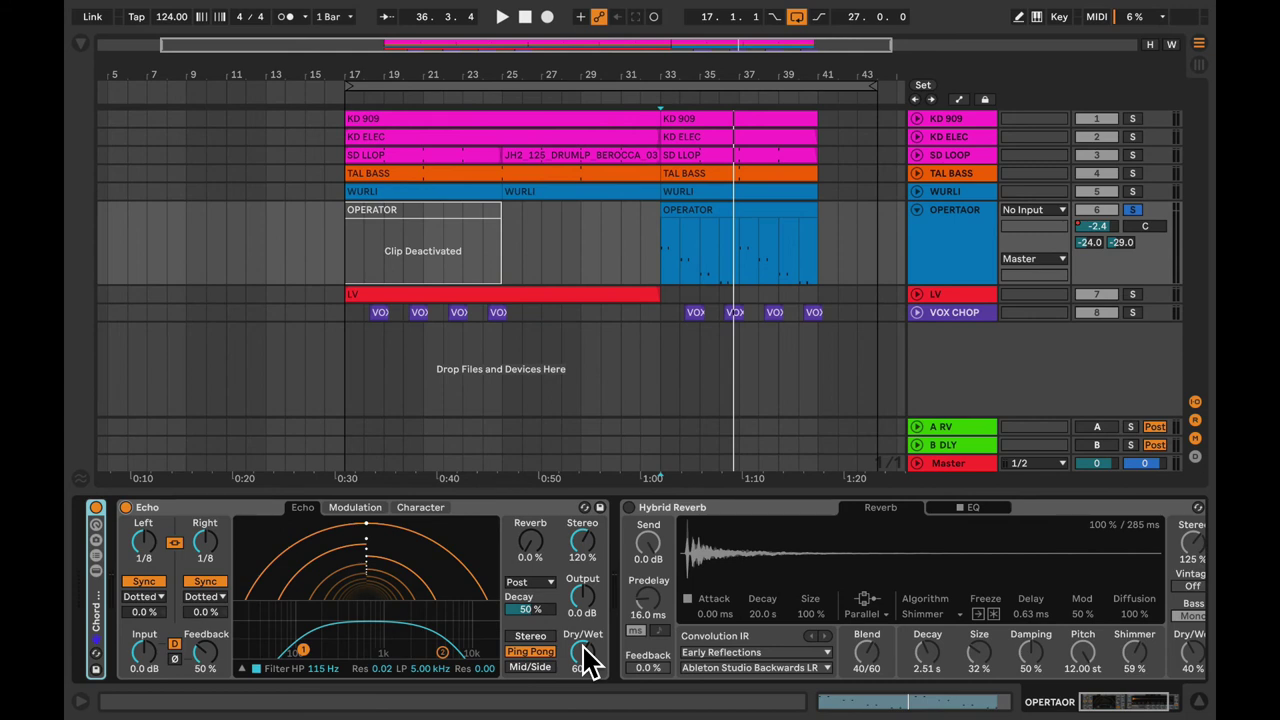
key(space)
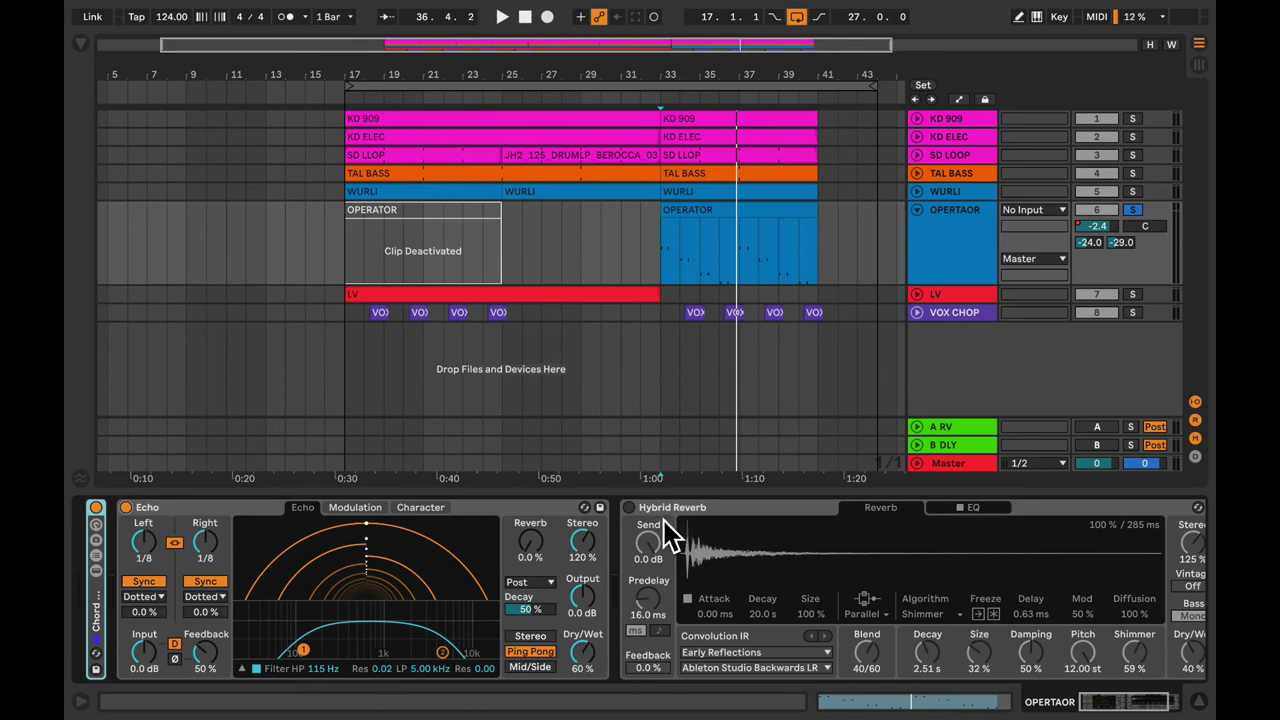
- Switch on OPERTAOR's Hybrid Reverb with a 22.3 ms predelay and play the track from bar 33
click(634, 507)
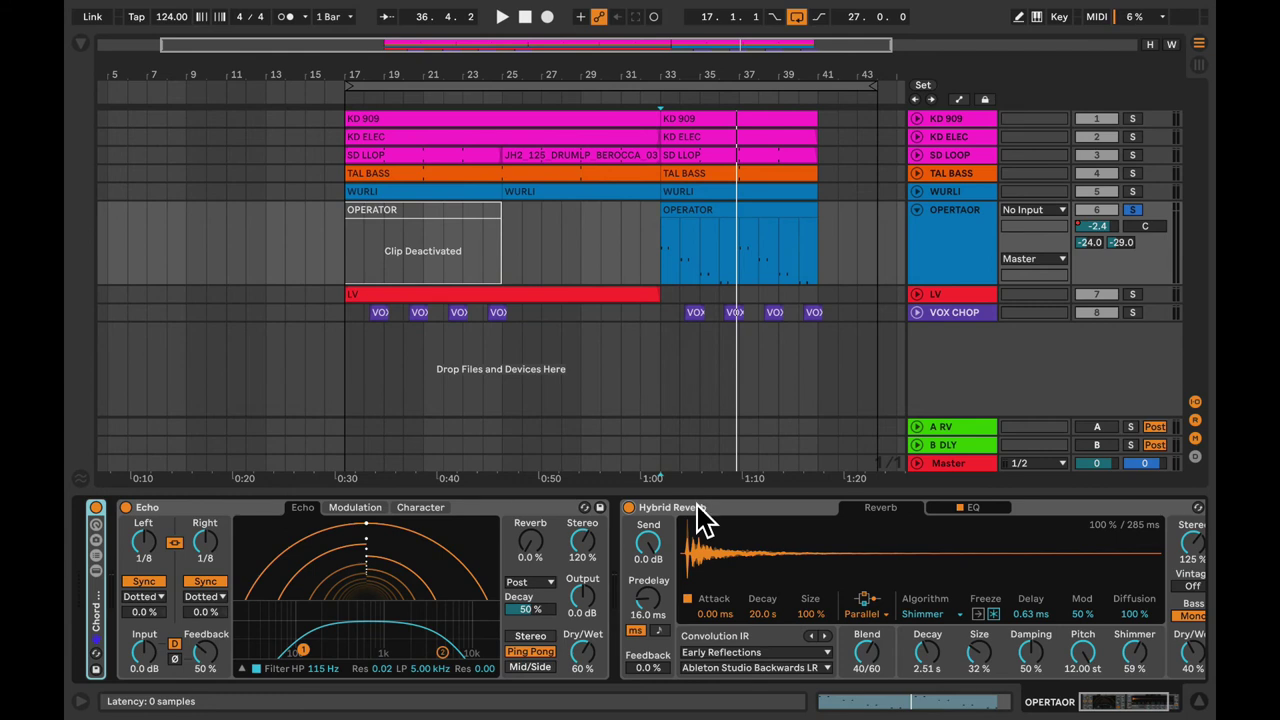
scroll(785, 522, right, 3)
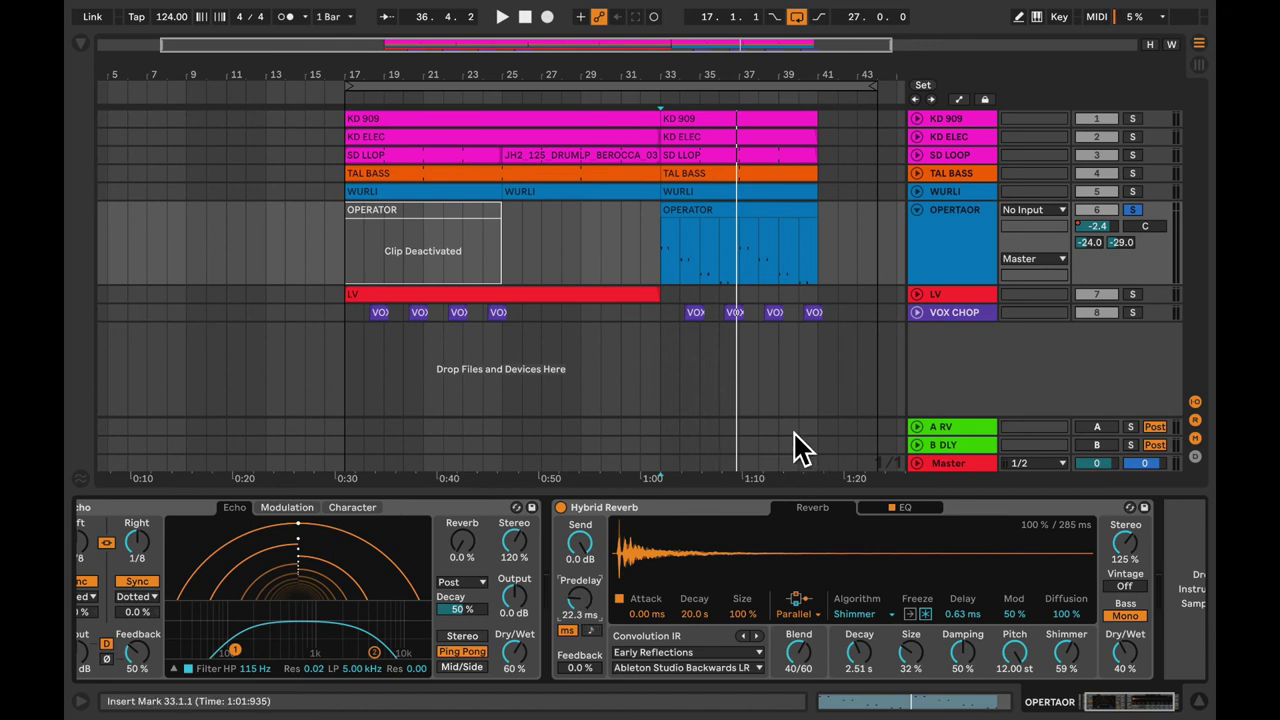
click(657, 268)
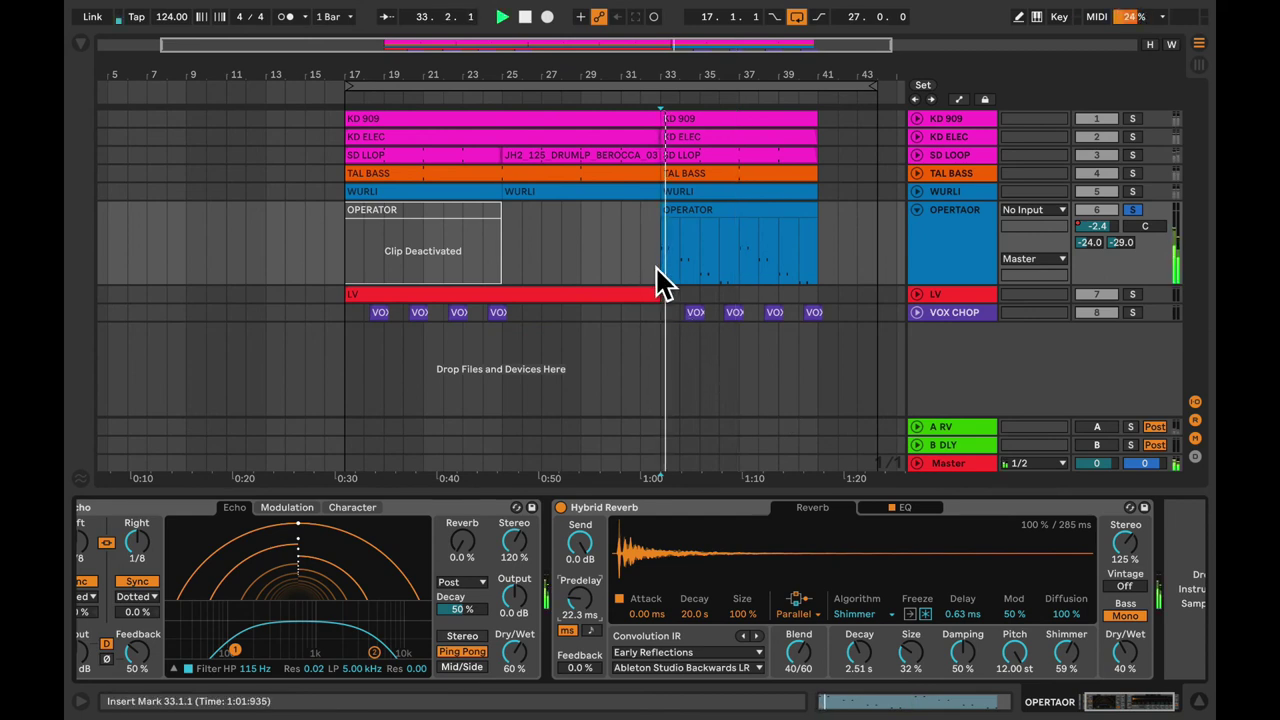
scroll(608, 519, up, 3)
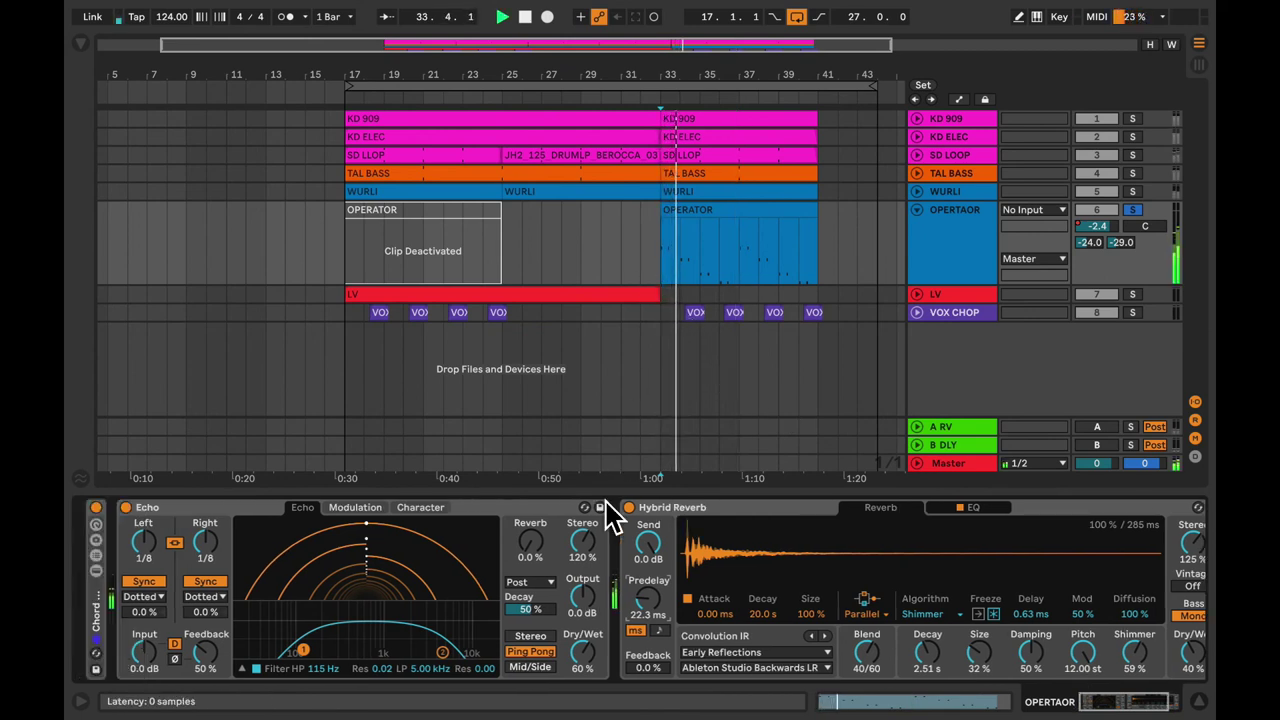
- Select OPERTAOR's Echo and Hybrid Reverb together and toggle both off and back on to compare the solo sound
click(545, 506)
shift+click(686, 507)
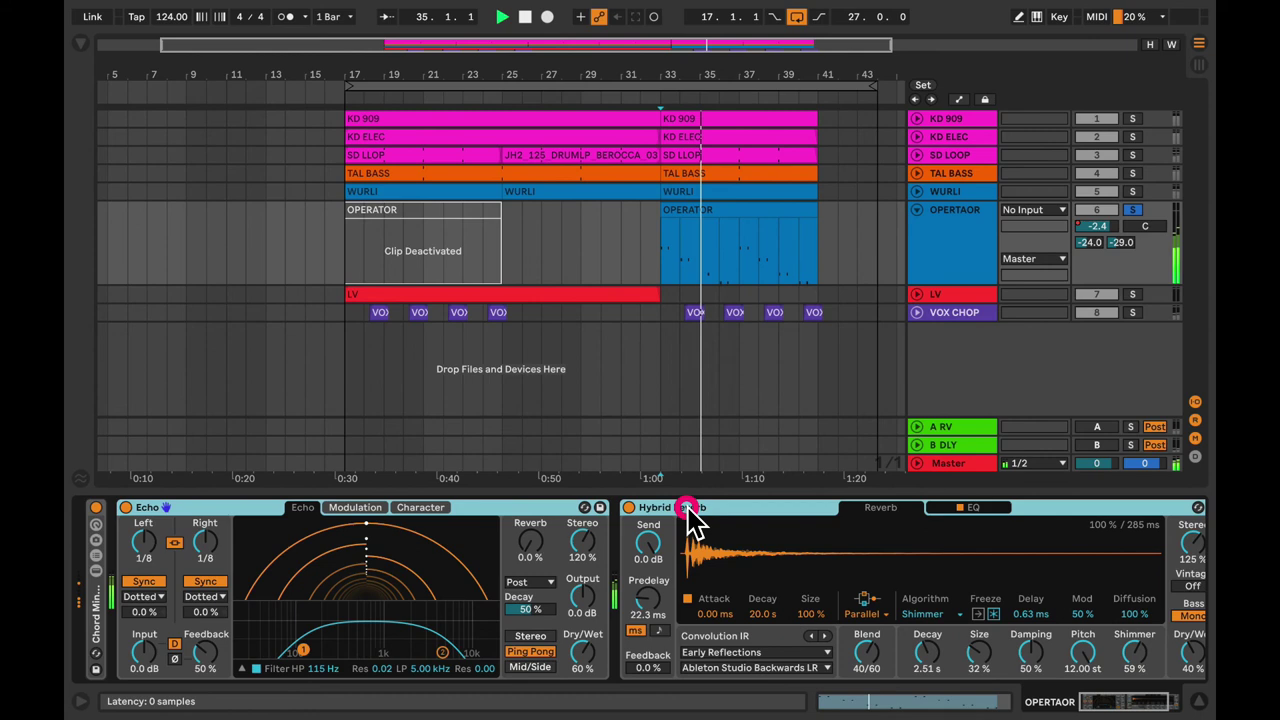
click(630, 505)
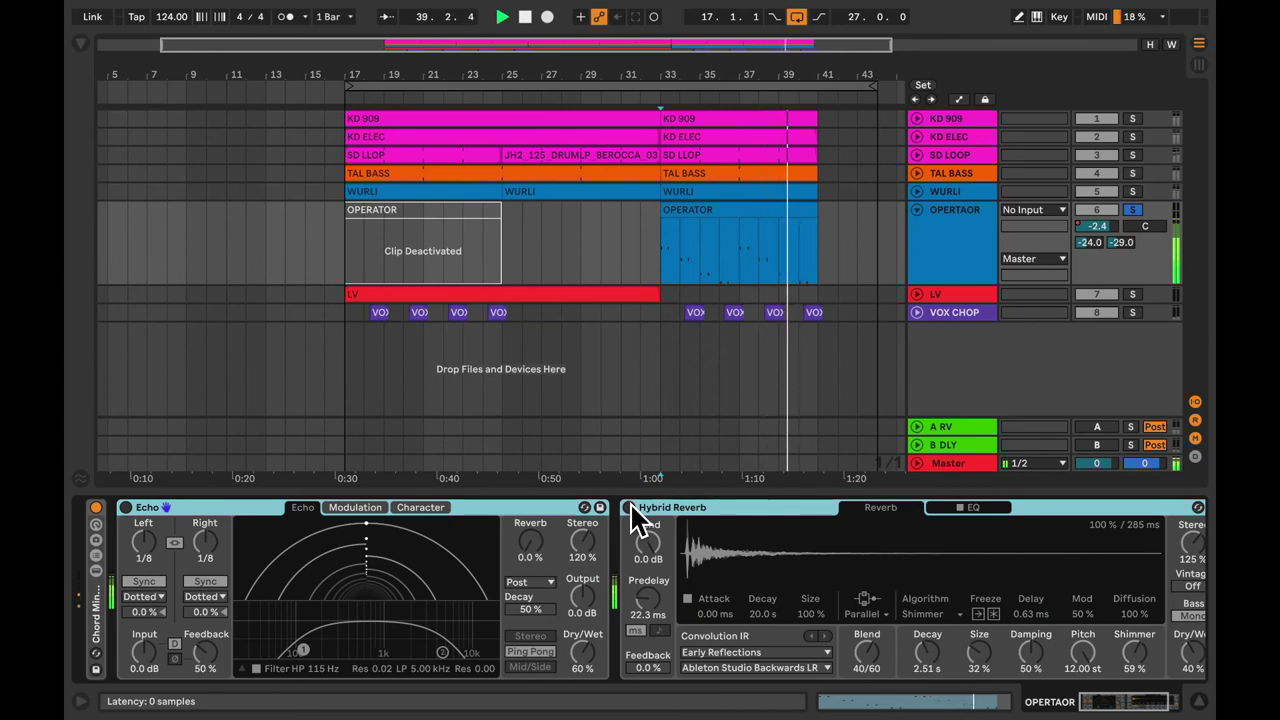
click(630, 507)
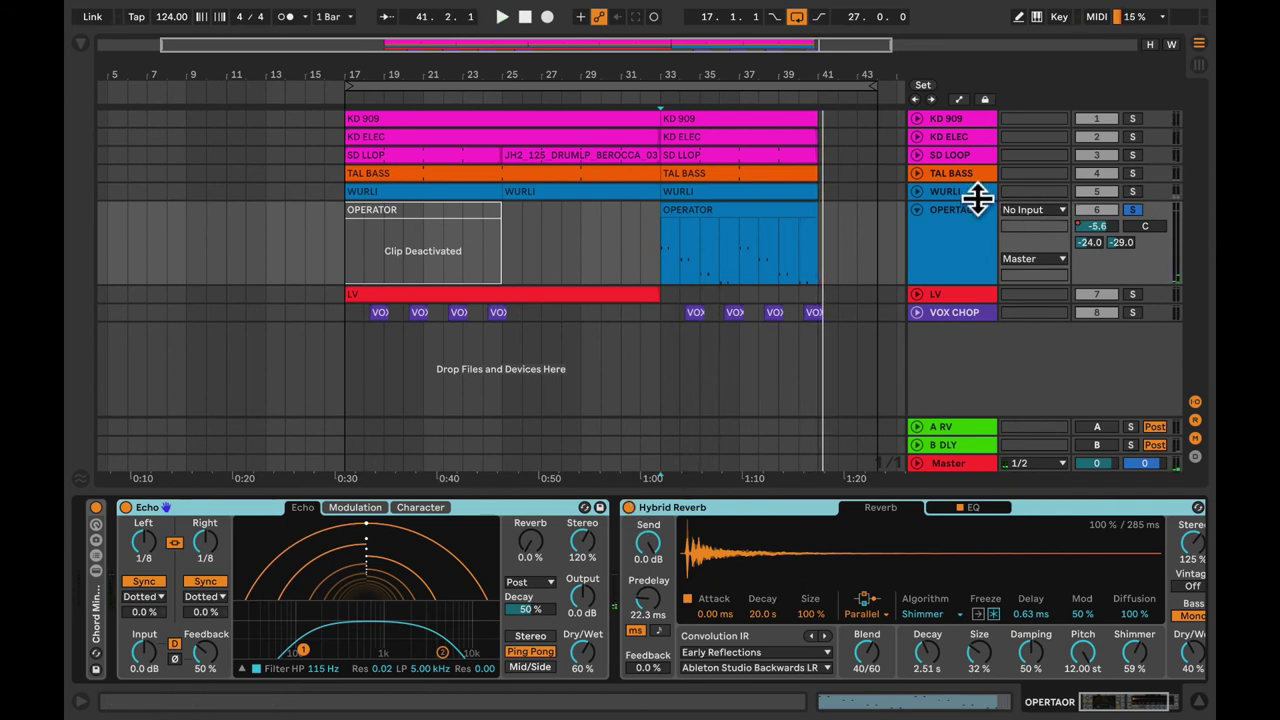
- Solo WURLI, TAL BASS, SD LOOP, KD ELEC and KD 909 alongside OPERTAOR and play from bar 31
super+click(1133, 191)
super+click(1132, 173)
super+click(1133, 155)
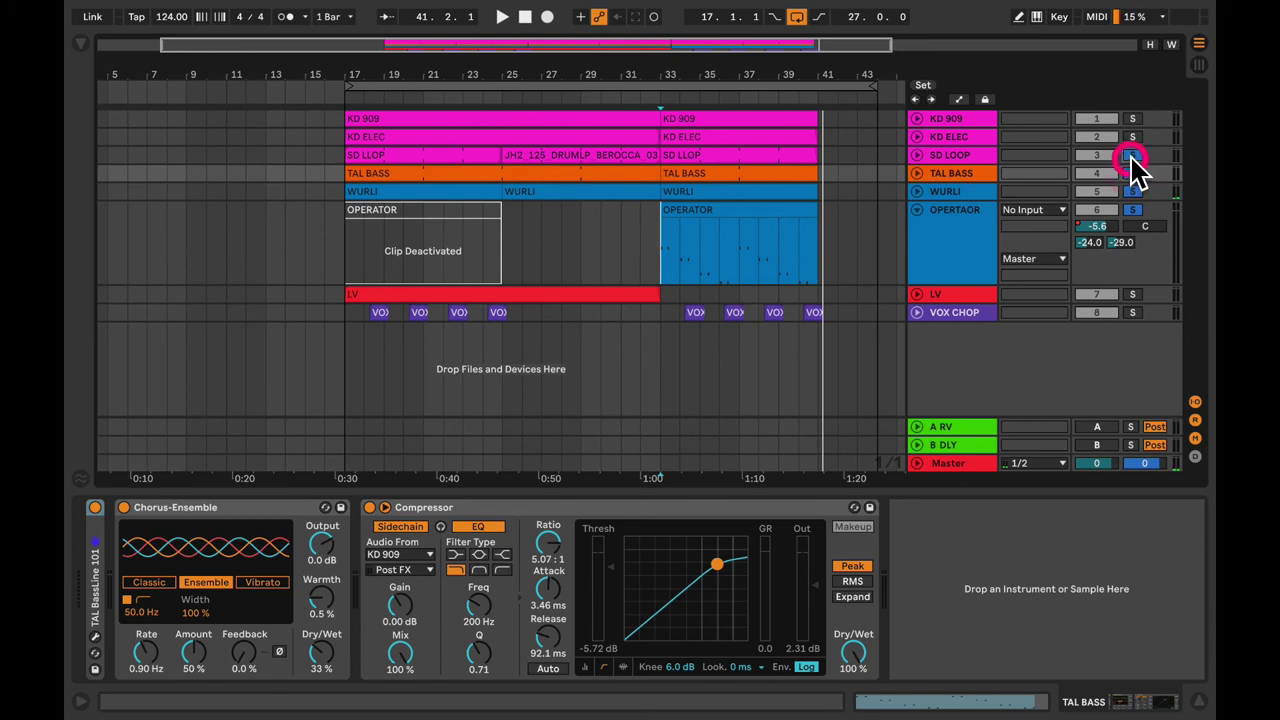
super+click(1133, 137)
super+click(1133, 119)
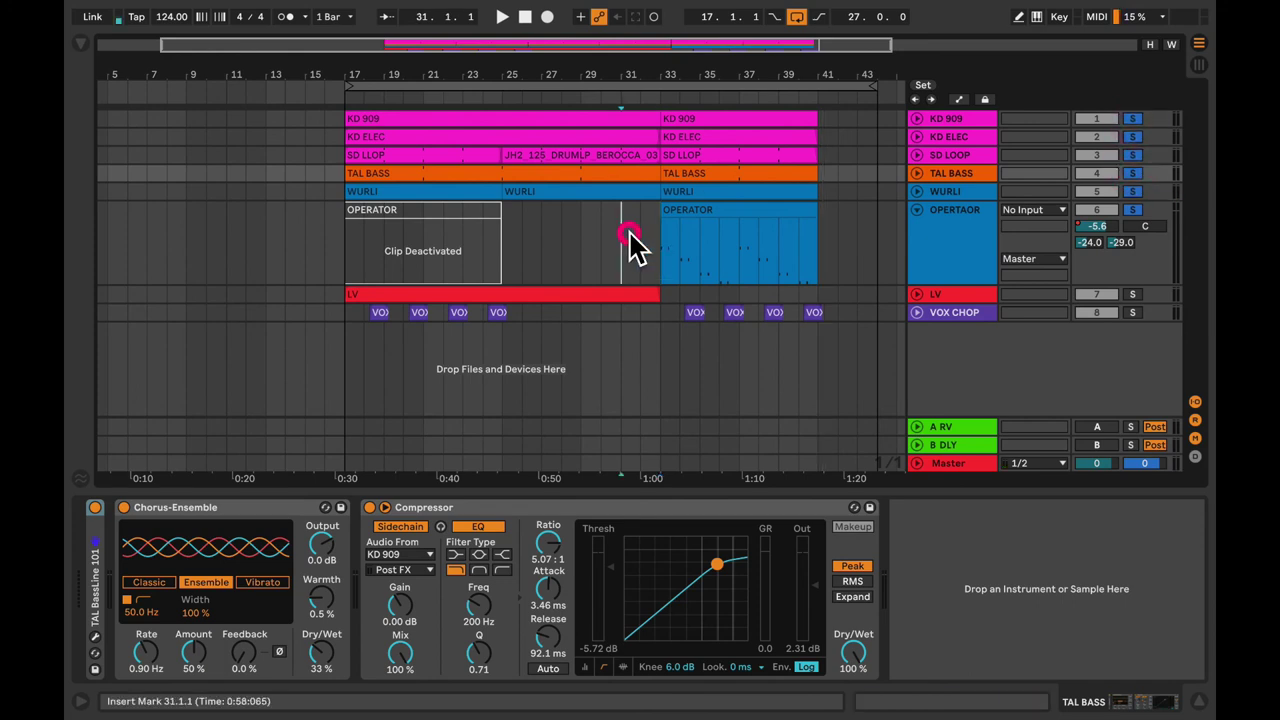
click(626, 243)
key(space)
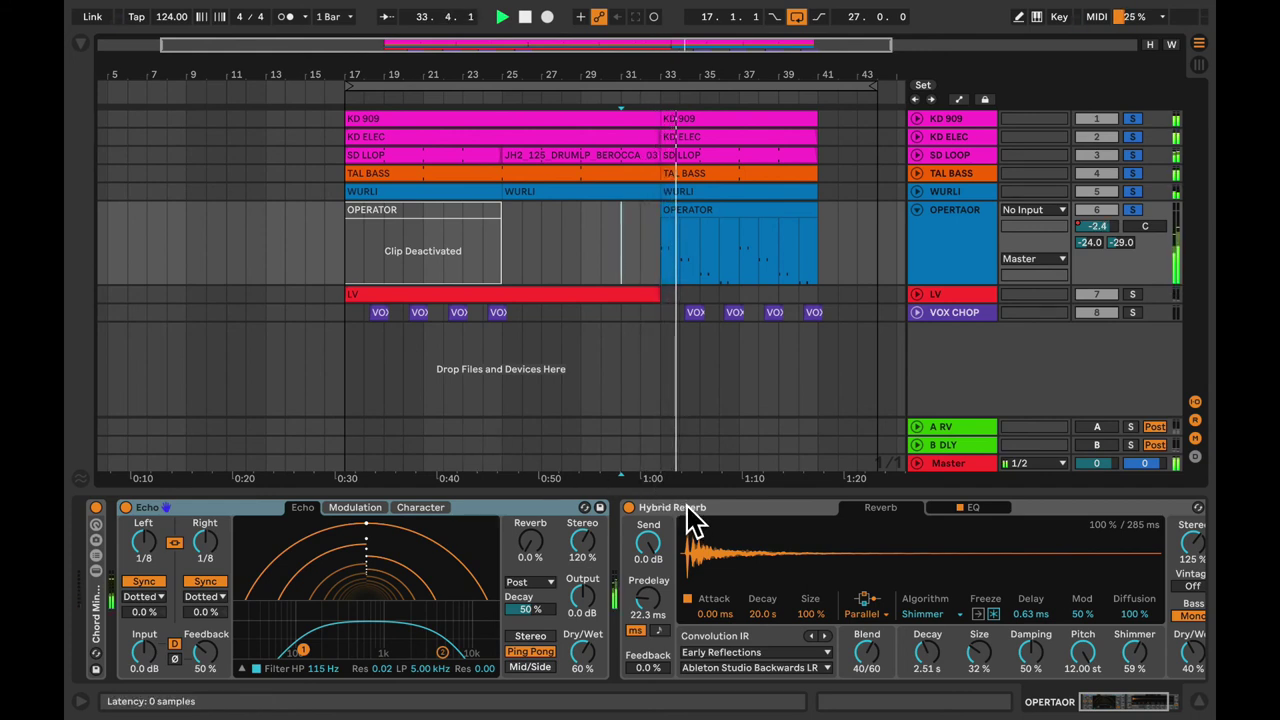
- Toggle OPERTAOR's Echo and Hybrid Reverb off and back on while the soloed group plays, and stop playback
click(125, 507)
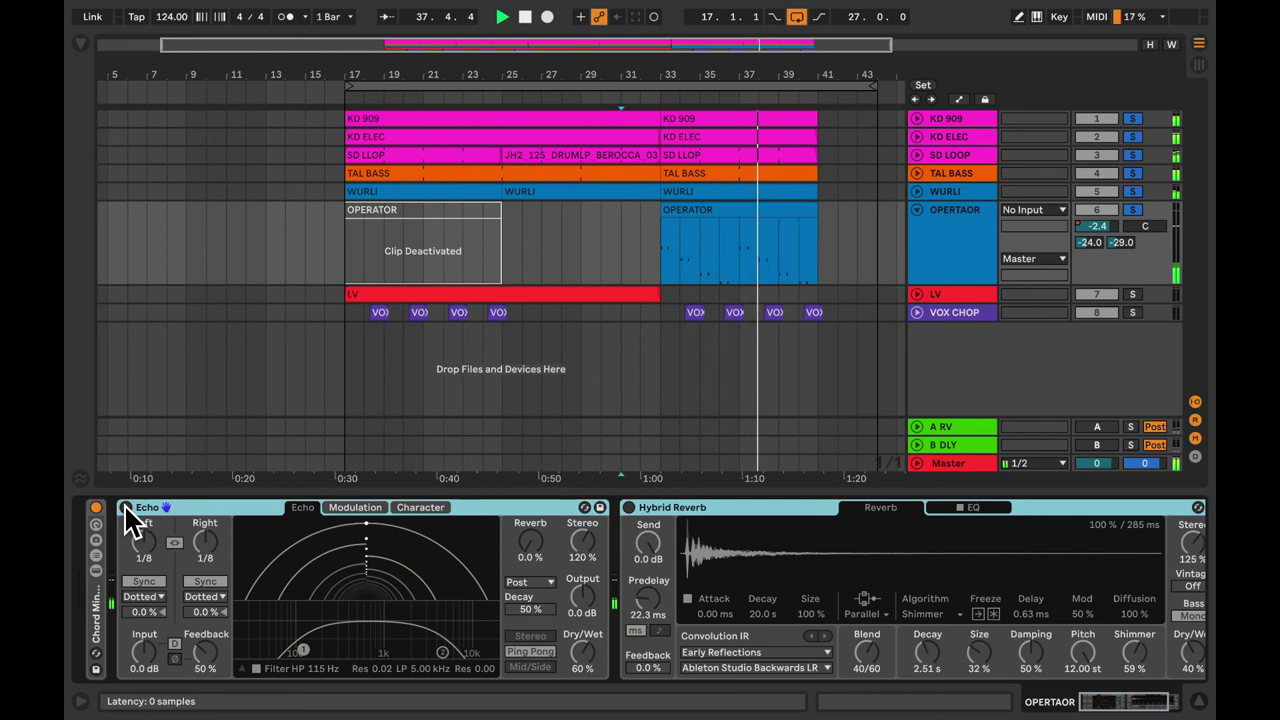
click(125, 507)
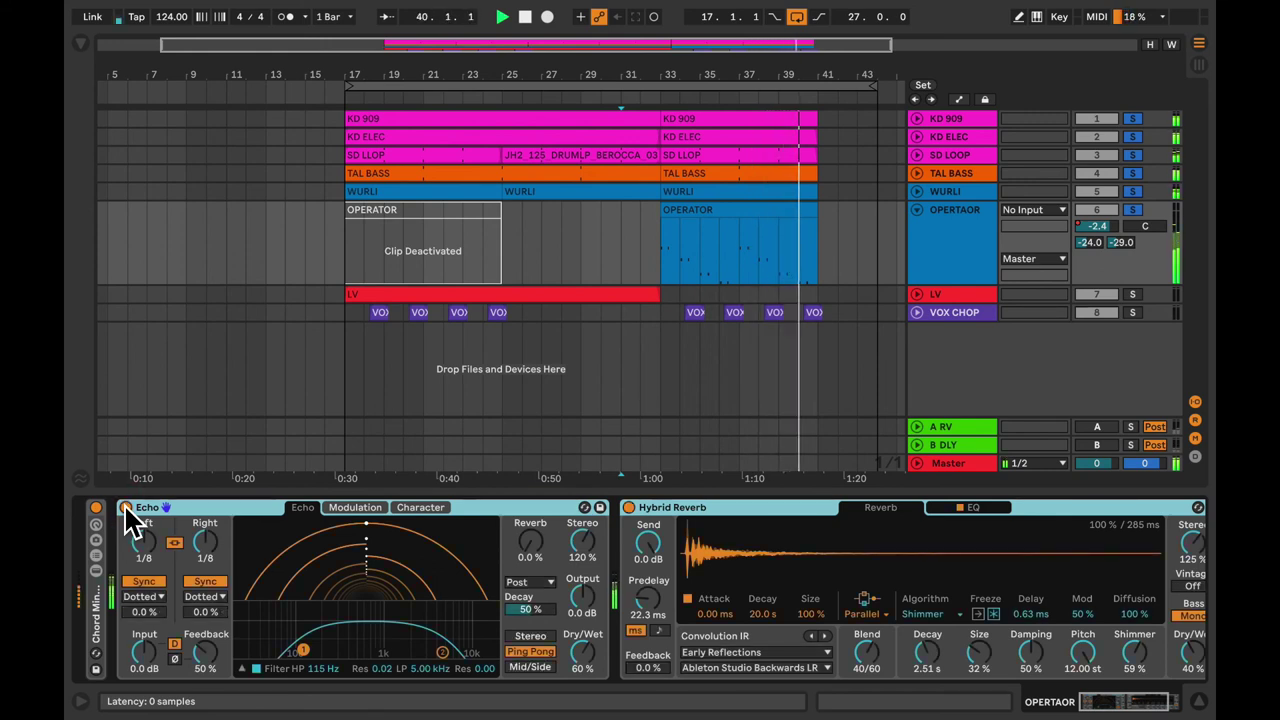
key(space)
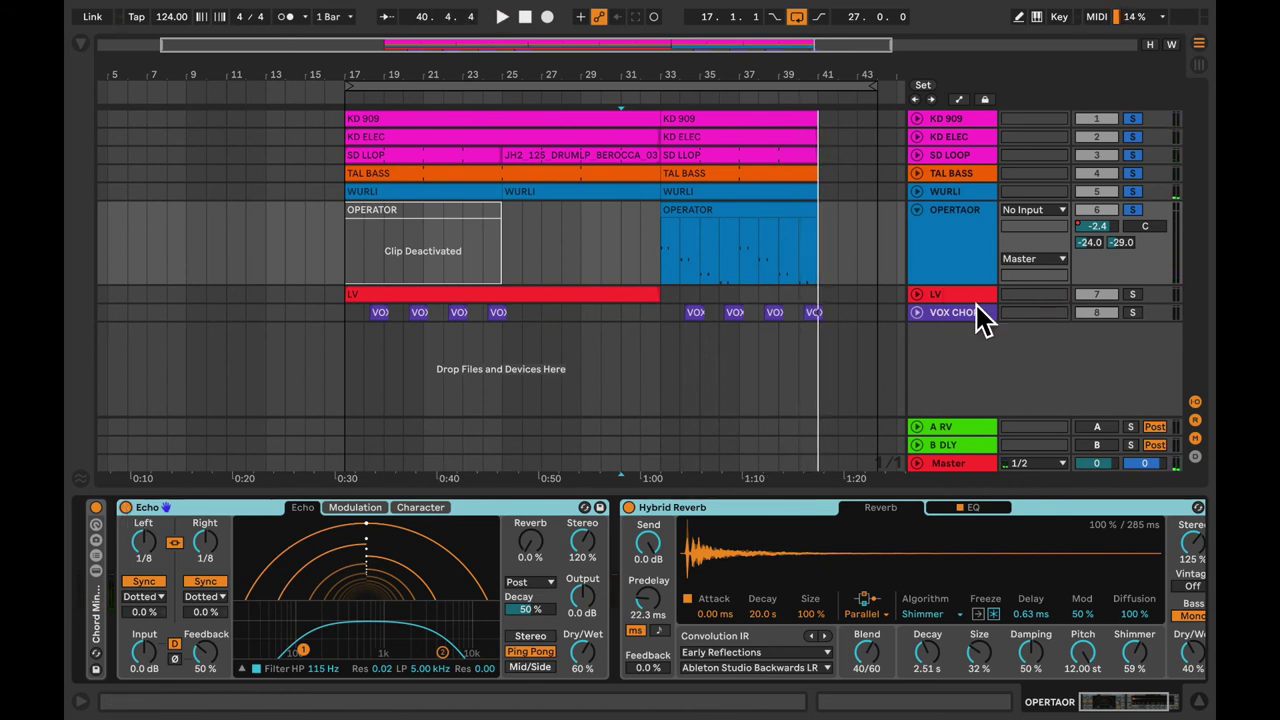
- Fold OPERTAOR with all solos cleared, and activate the return tracks A RV and B DLY together
click(918, 212)
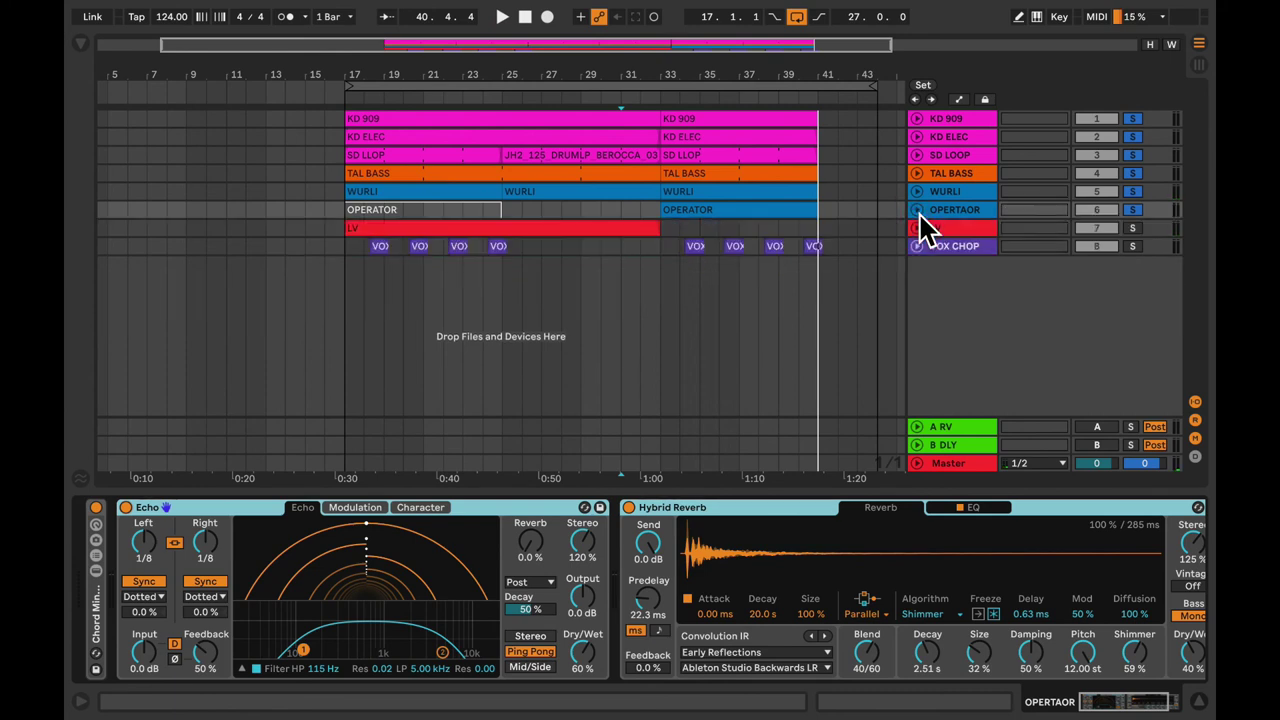
click(1131, 210)
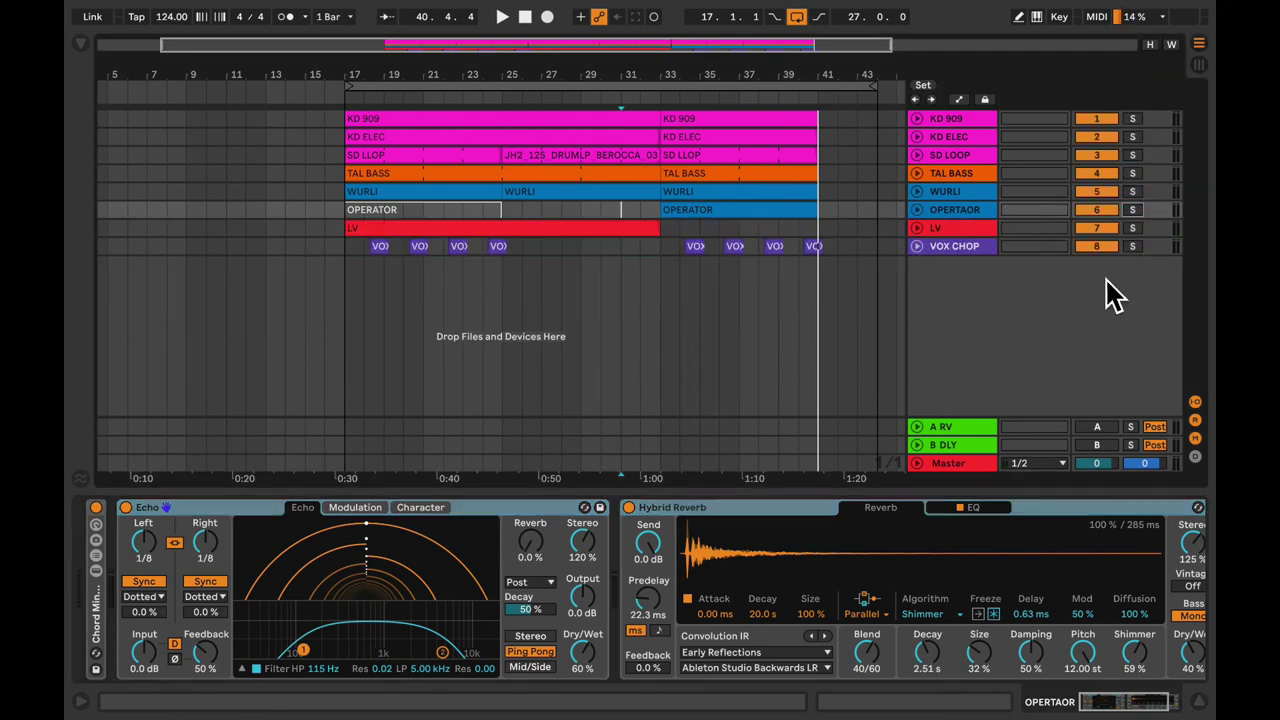
click(982, 426)
shift+click(974, 443)
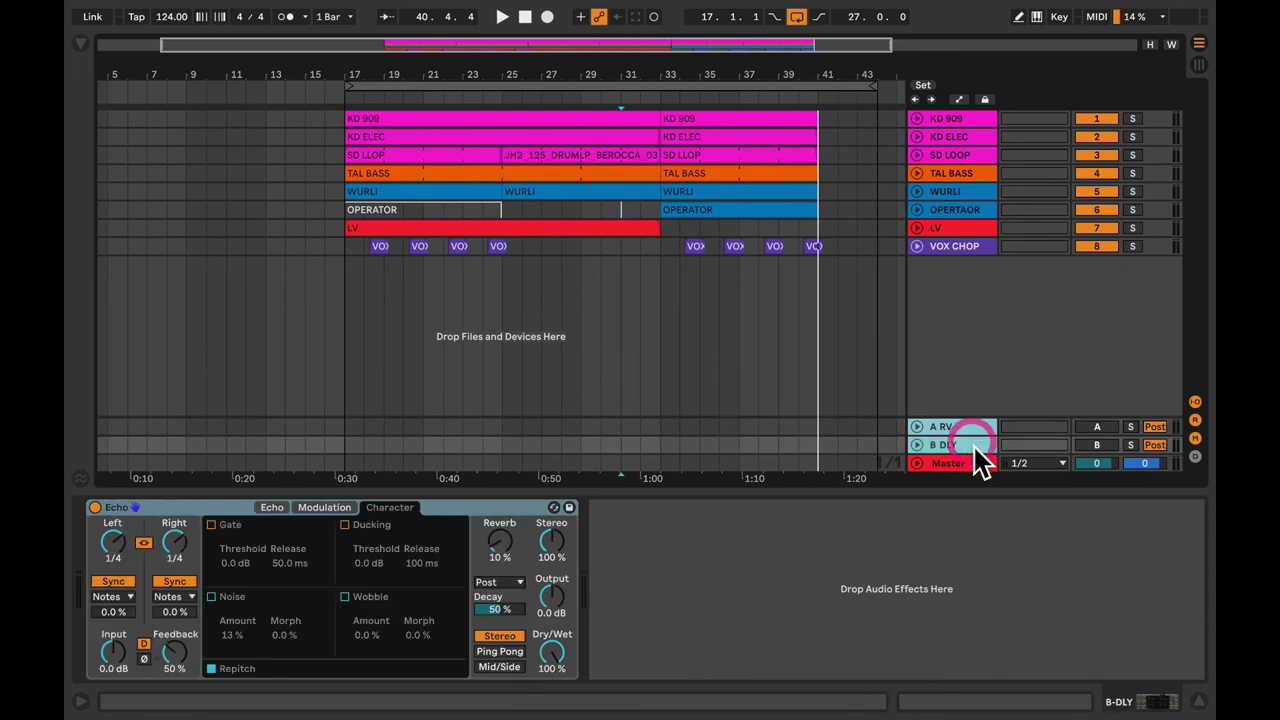
click(1096, 431)
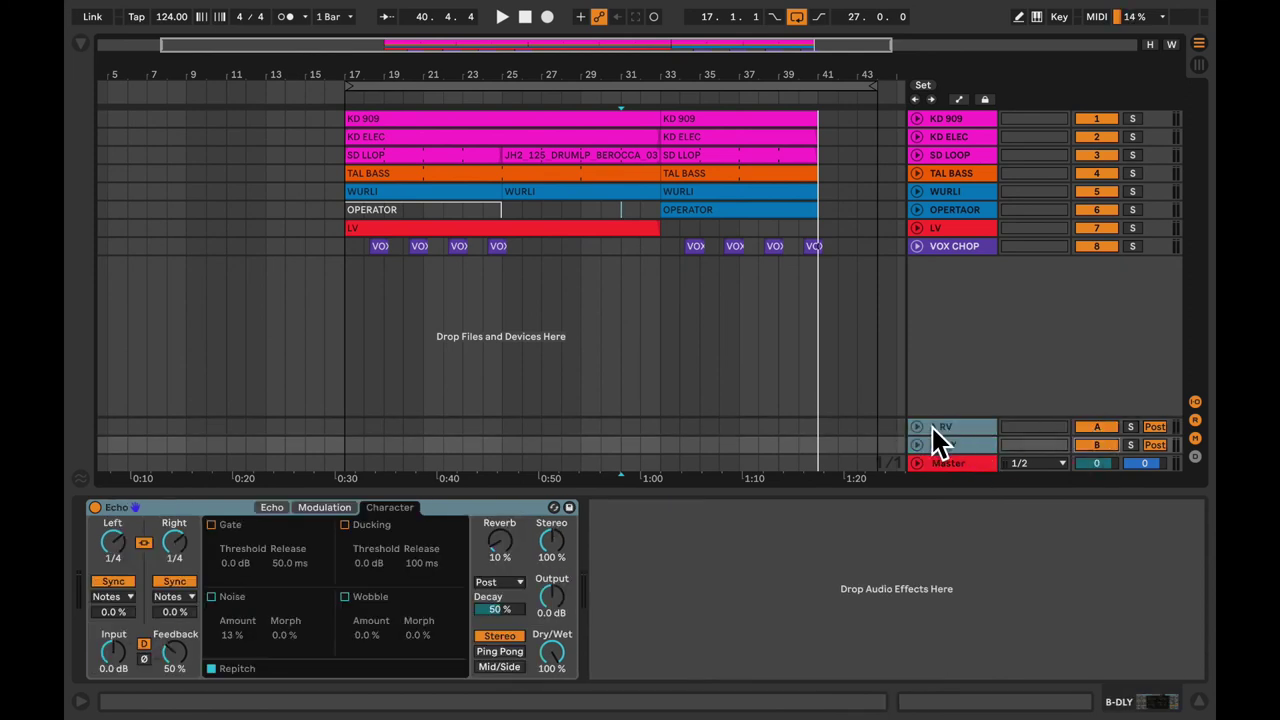
- Switch to the Session View mixer and show the Hybrid Reverb on return track A RV
key(Tab)
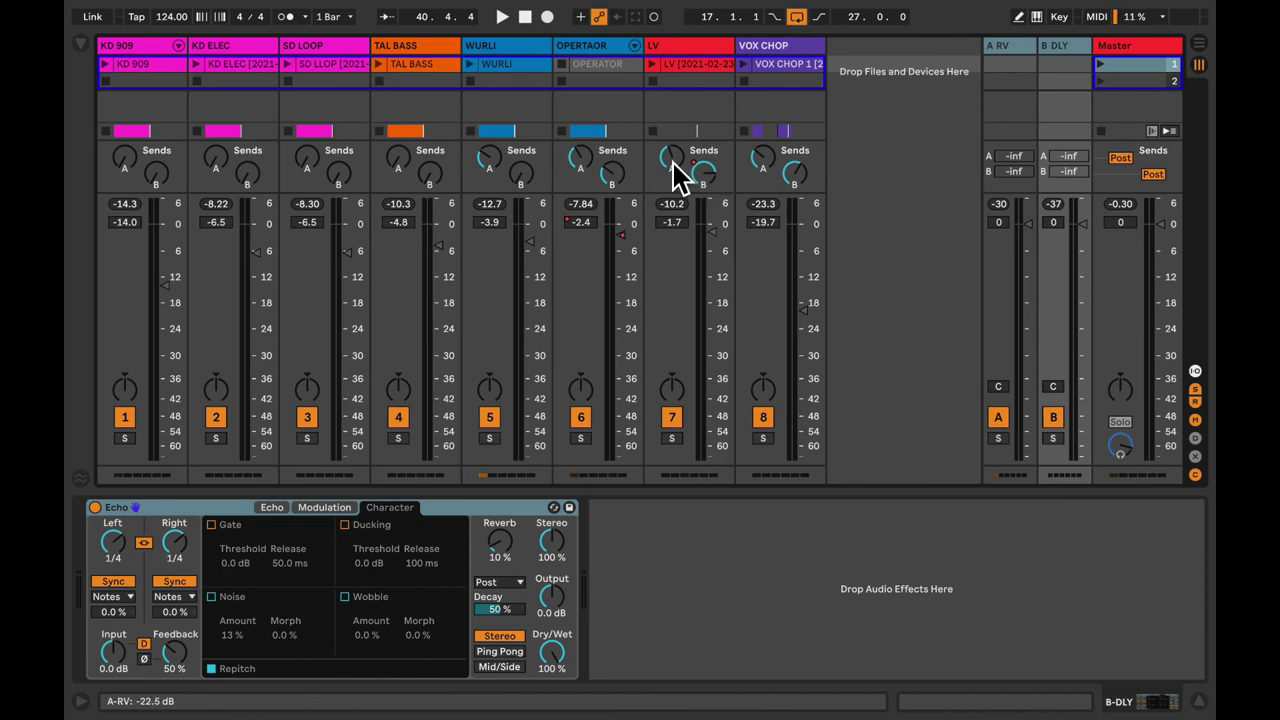
click(997, 50)
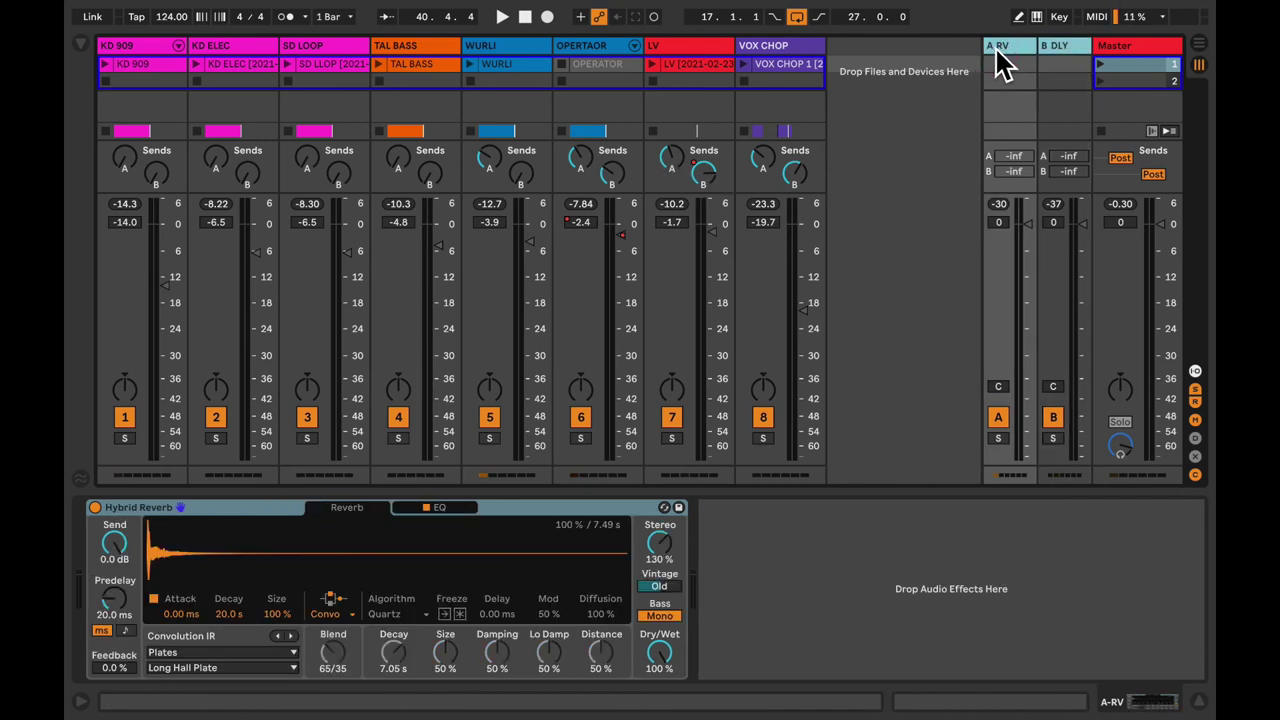
click(1016, 48)
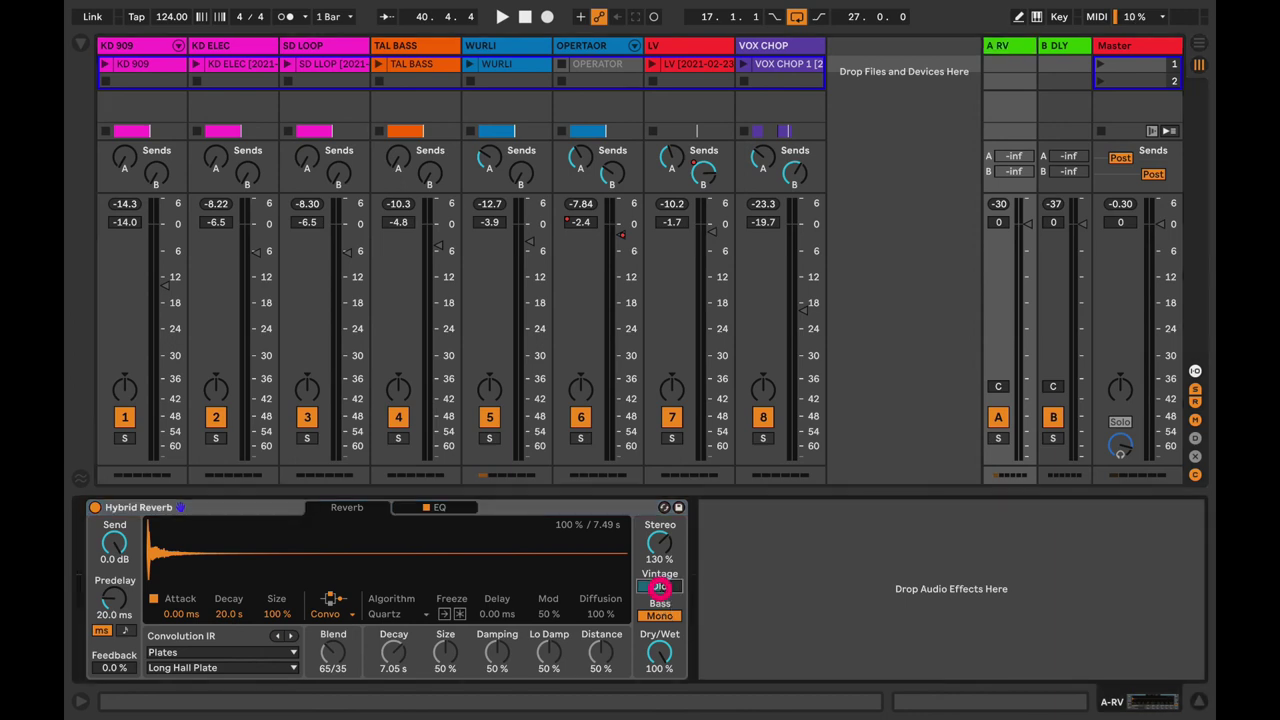
- Cycle through the Vintage options of A RV's Hybrid Reverb, ending on Old
click(659, 587)
drag(660, 588, 658, 587)
click(659, 587)
click(659, 587)
click(659, 587)
click(660, 587)
click(660, 587)
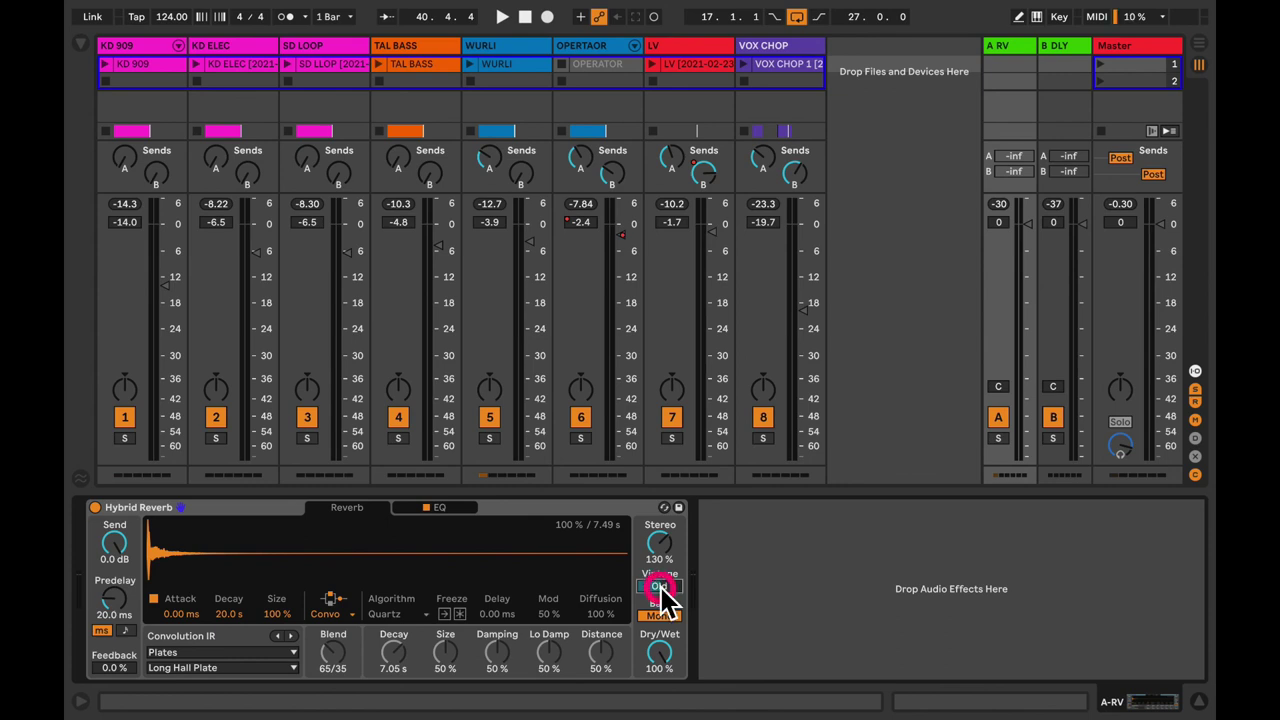
- Solo the LV track and play it from bar 17 in the arrangement, with the Session View mixer showing
click(672, 438)
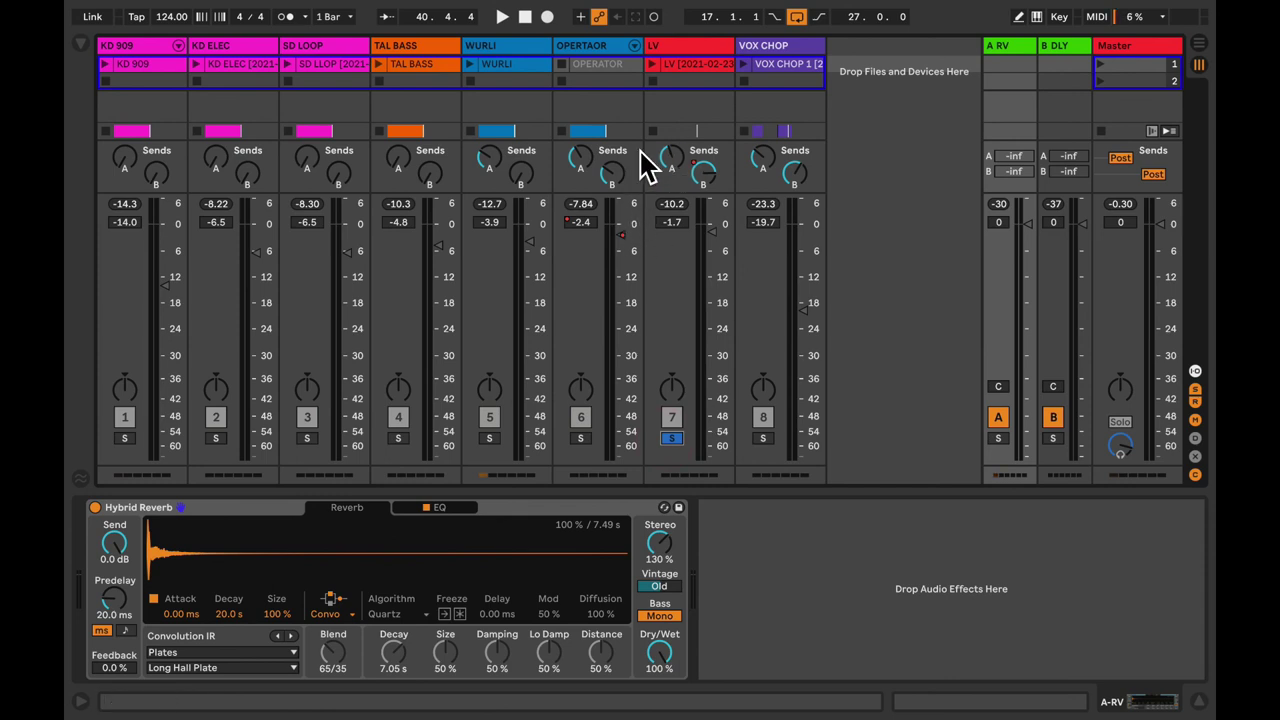
click(672, 160)
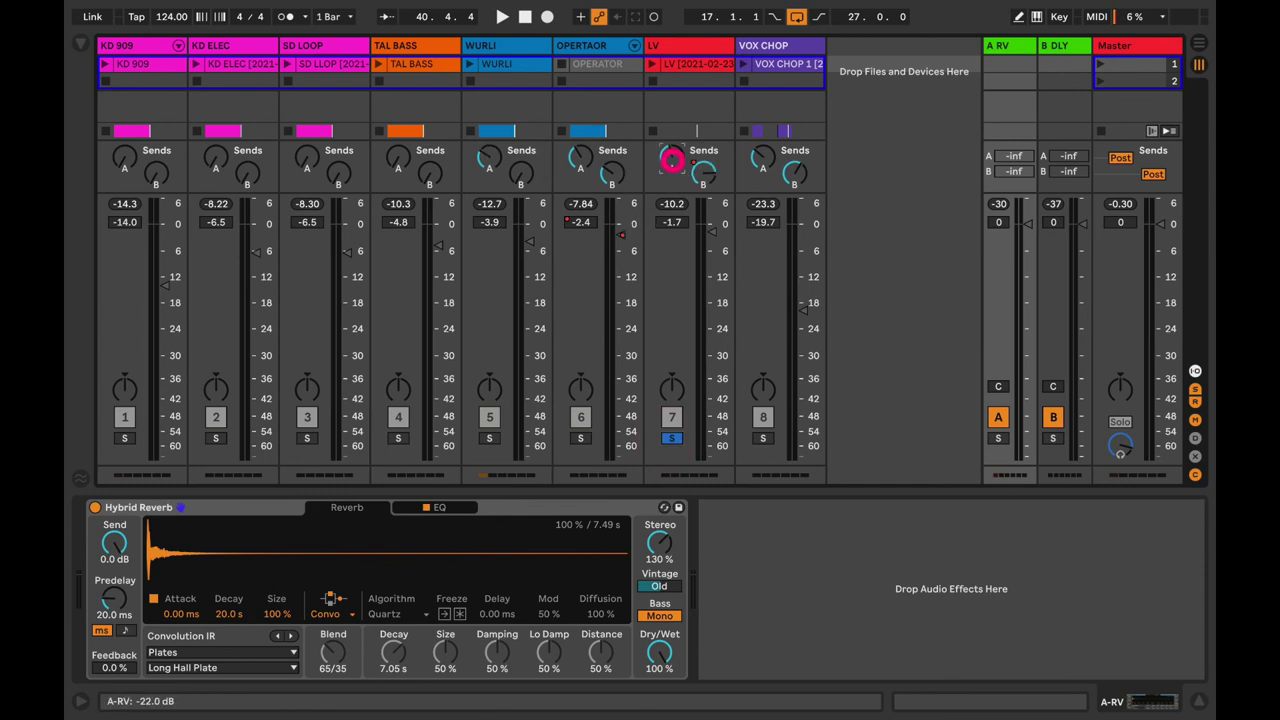
key(Tab)
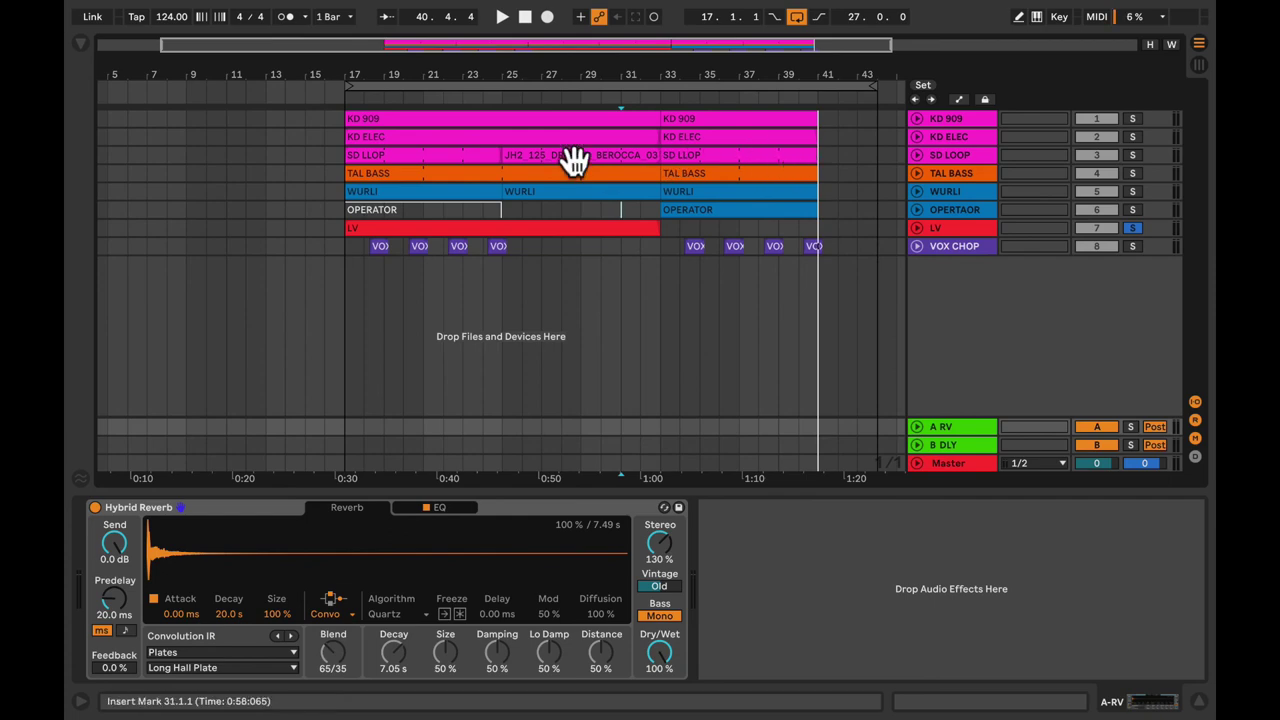
click(345, 240)
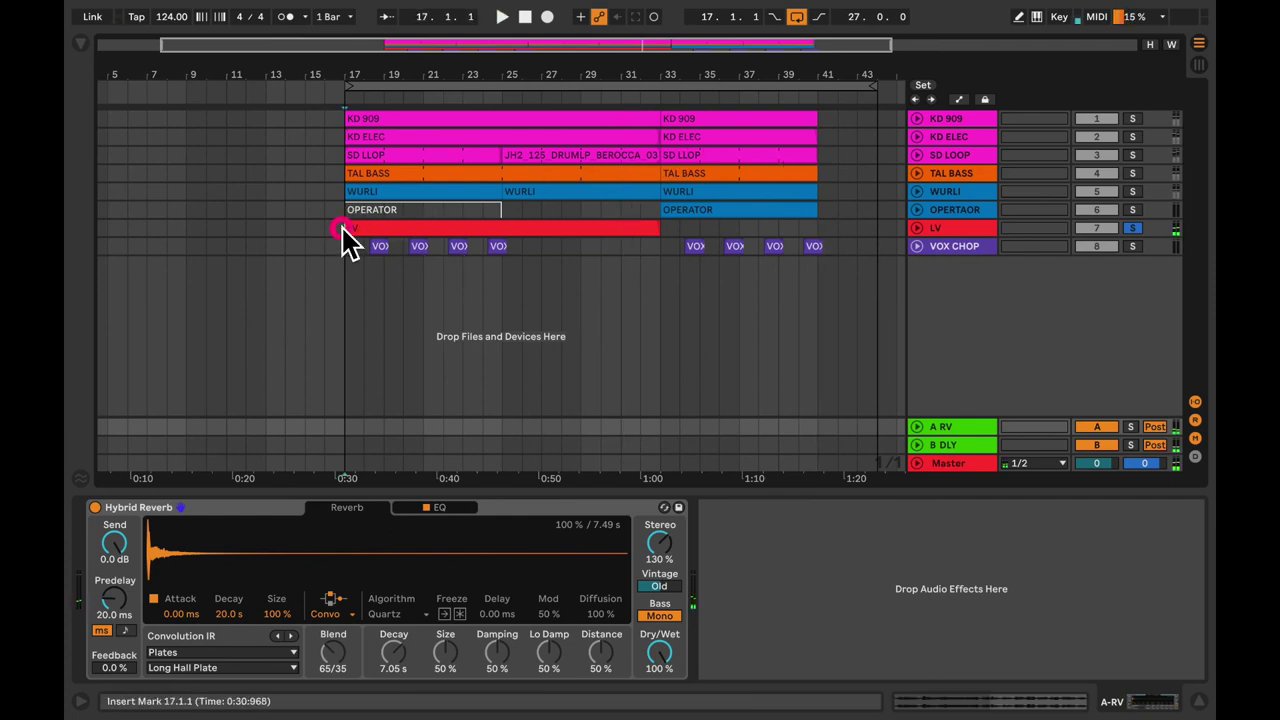
key(space)
key(Tab)
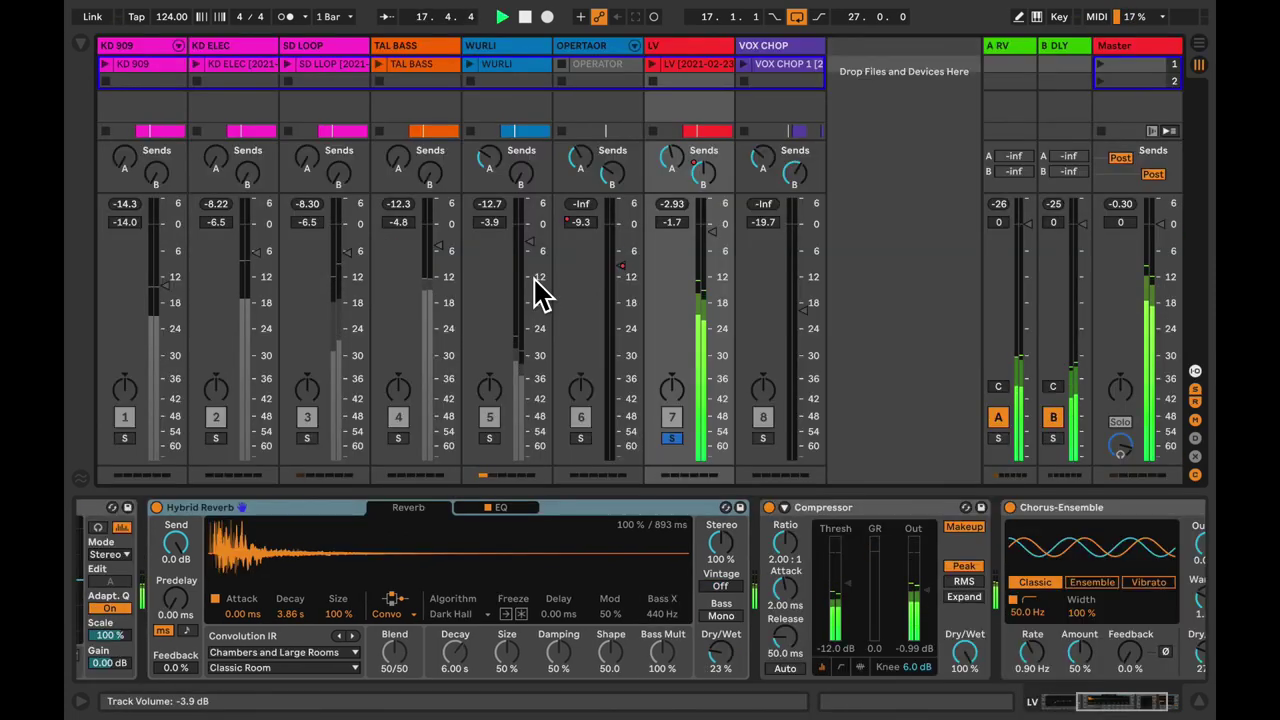
- Vary LV's send to return A RV during playback, ending at -24.0 dB, stop playback and clear the solo
mouse_move(671, 158)
mouse_down()
mouse_move(671, 214)
mouse_move(671, 157)
mouse_up()
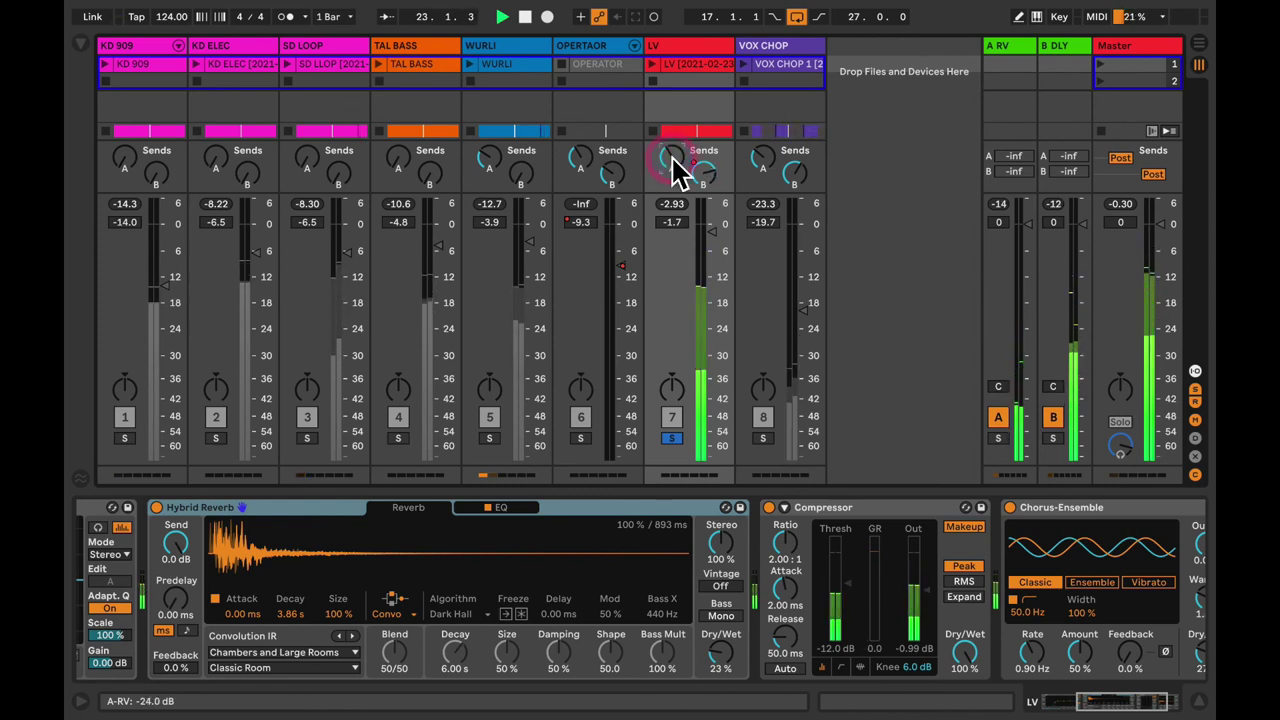
click(672, 440)
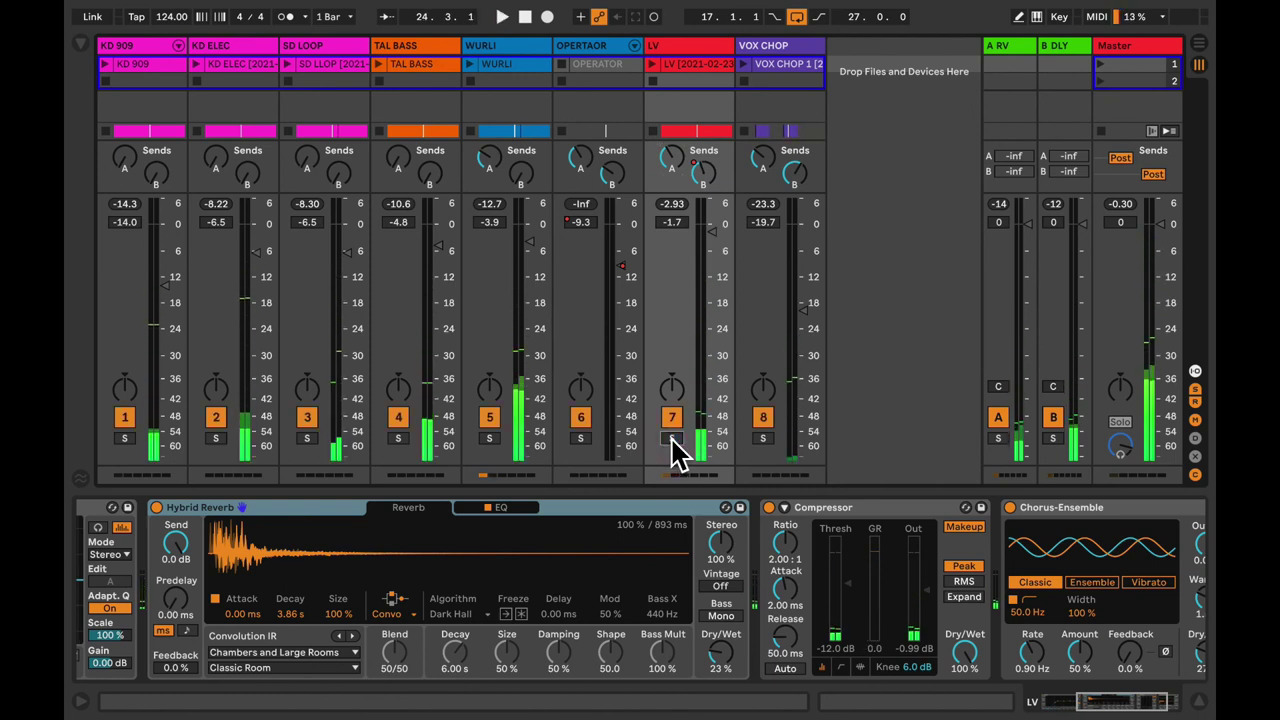
- Show A RV's Hybrid Reverb in Arrangement View and place the insert marker at bar 17 on the VOX CHOP track
key(Tab)
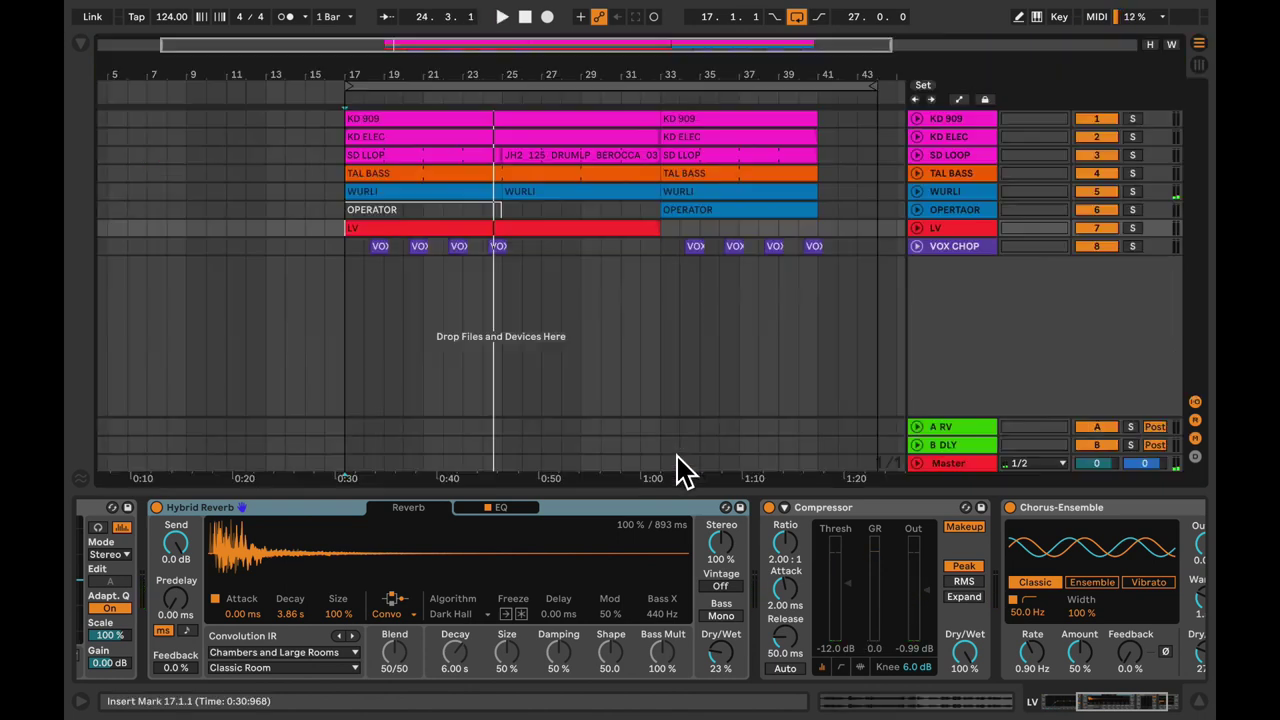
click(972, 428)
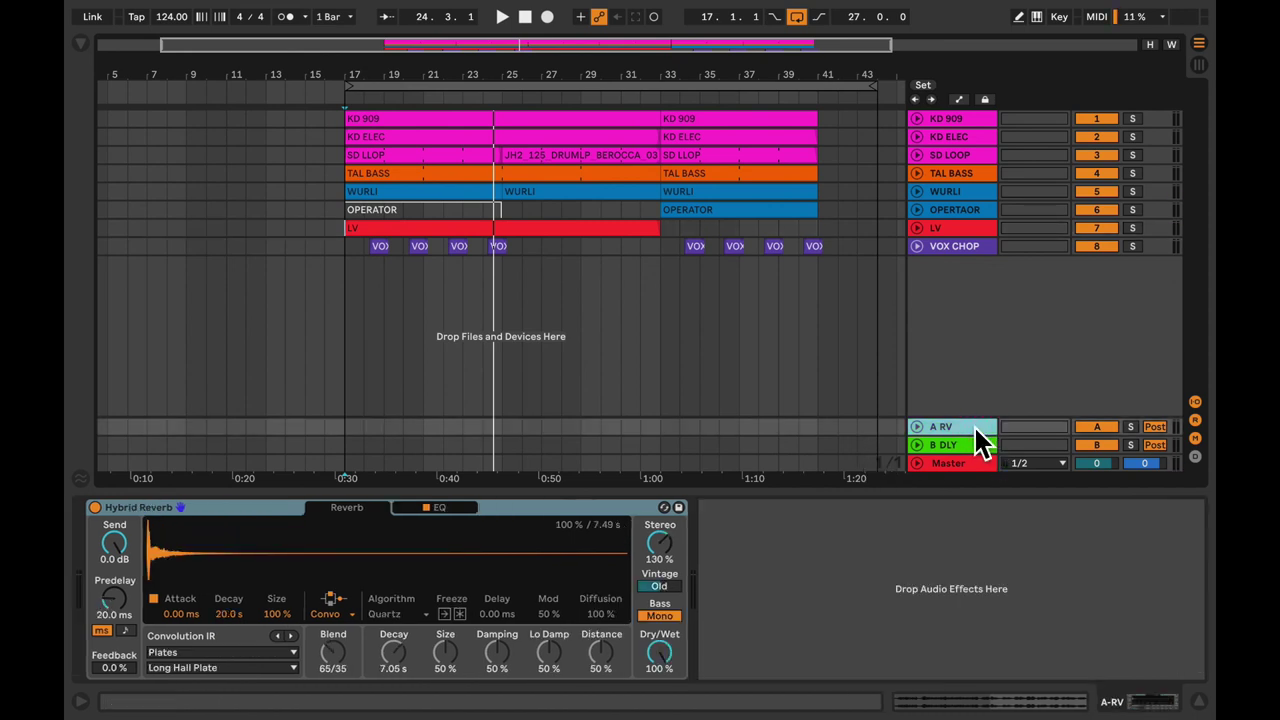
click(345, 248)
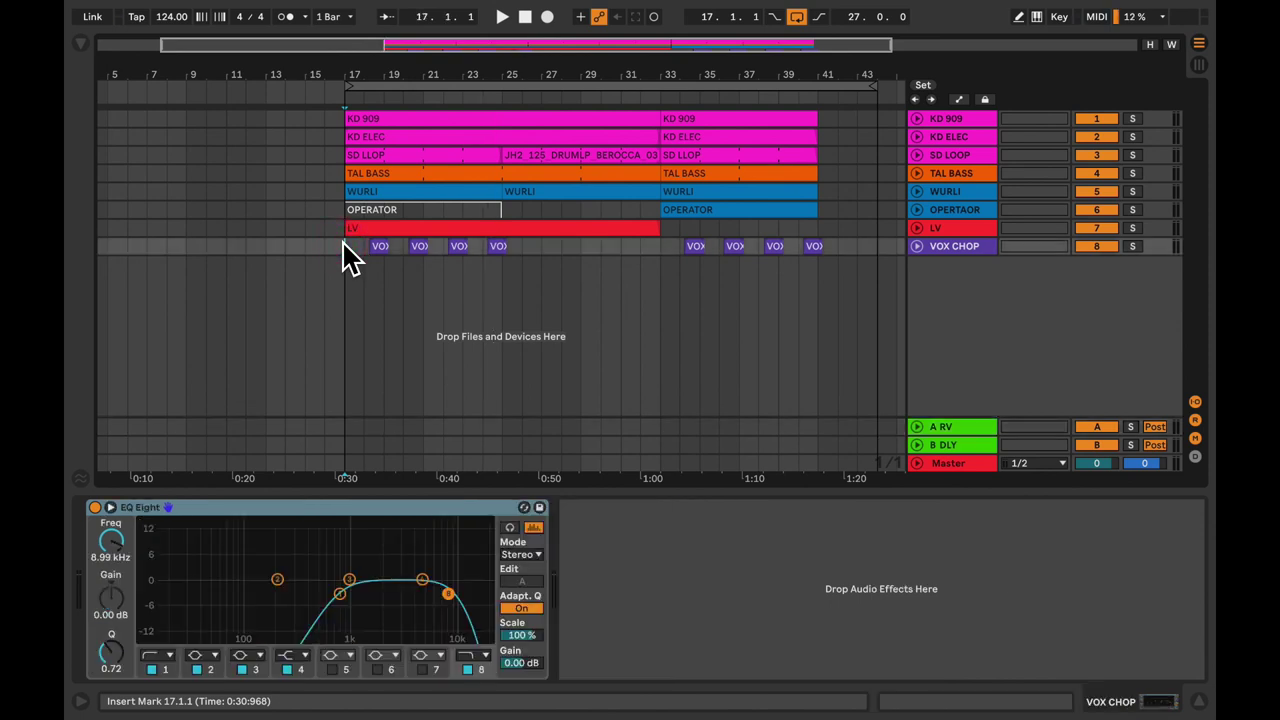